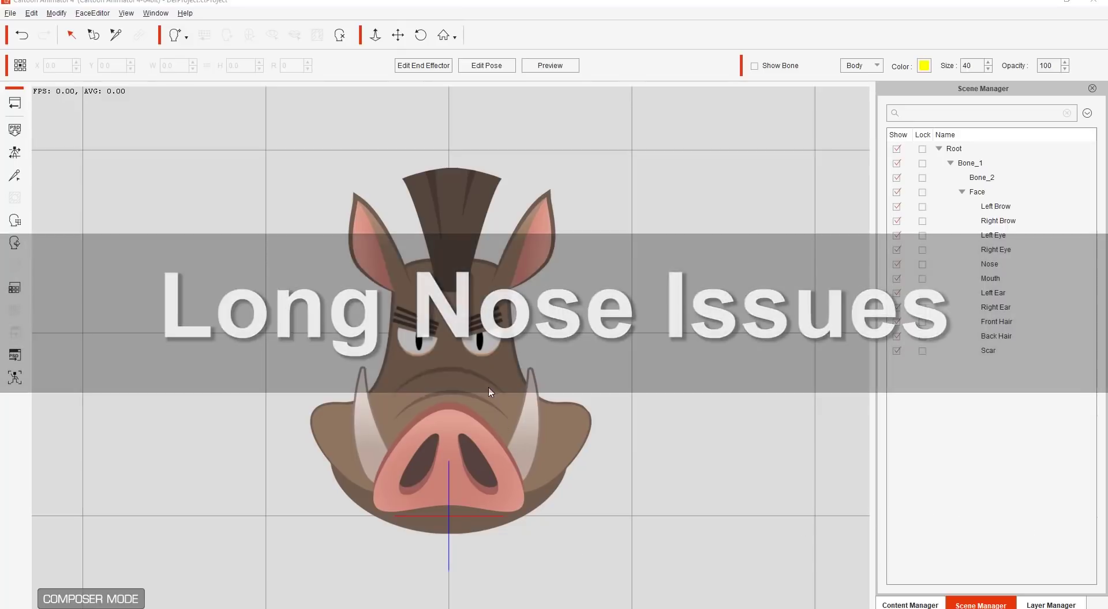
Inspect the boar's eye, brow and mouth components one by one, and shift the nose slightly to see its extent
click(998, 250)
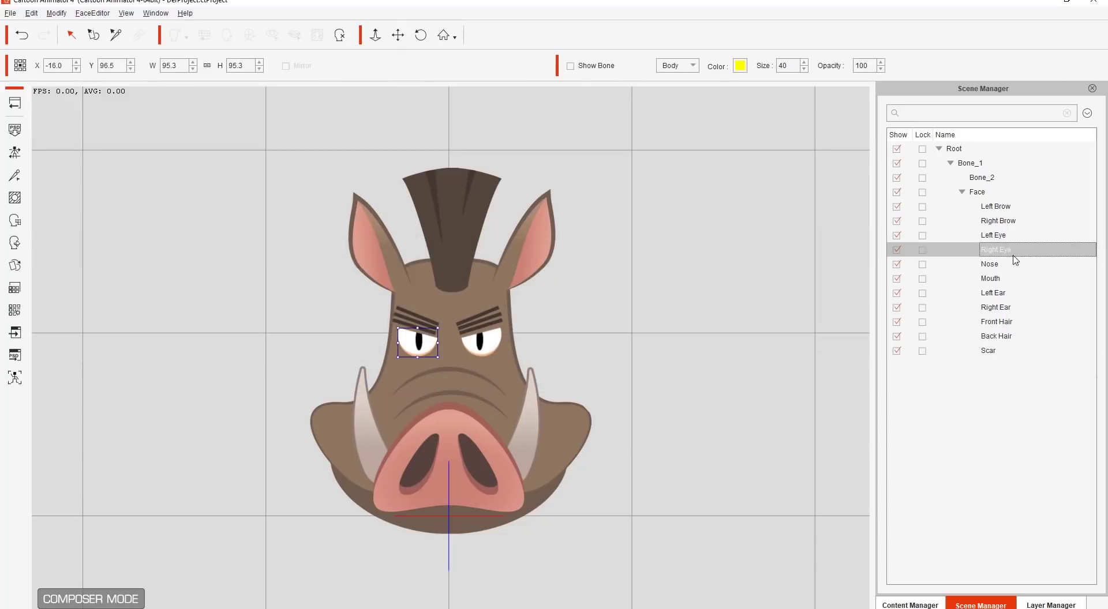
click(1004, 236)
click(1007, 223)
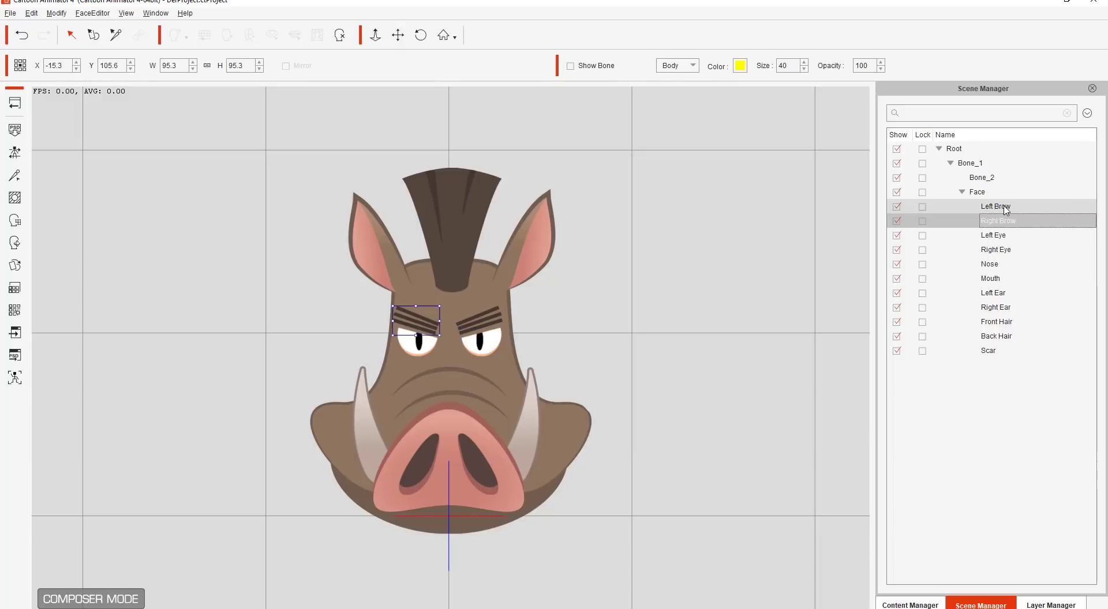
click(1006, 206)
click(1004, 279)
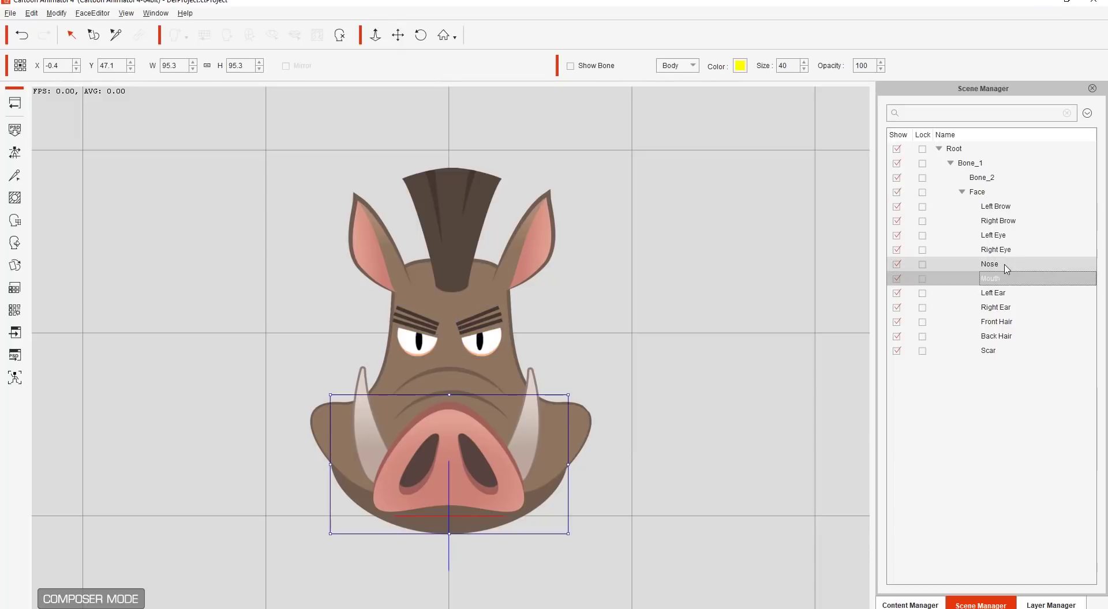
click(1005, 266)
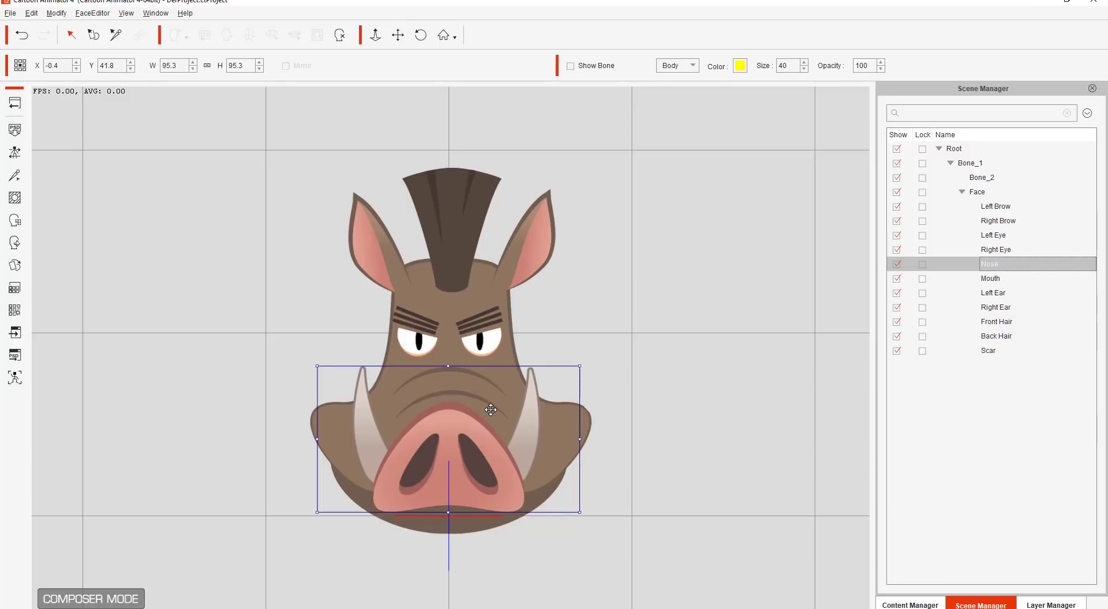
mouse_move(490, 410)
mouse_down()
mouse_move(539, 382)
mouse_move(421, 434)
mouse_move(487, 358)
mouse_move(509, 391)
mouse_move(480, 411)
mouse_move(476, 401)
mouse_up()
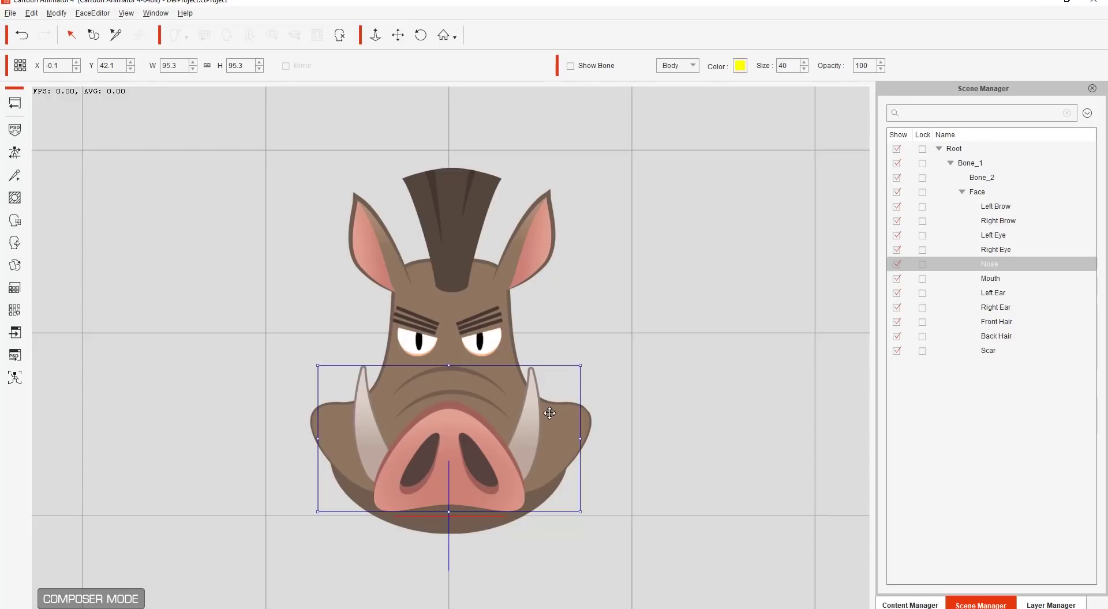
Set up a quick horizontal head turn in the 360 Head Creator with a maximum angle of 22 for both left and right
click(15, 243)
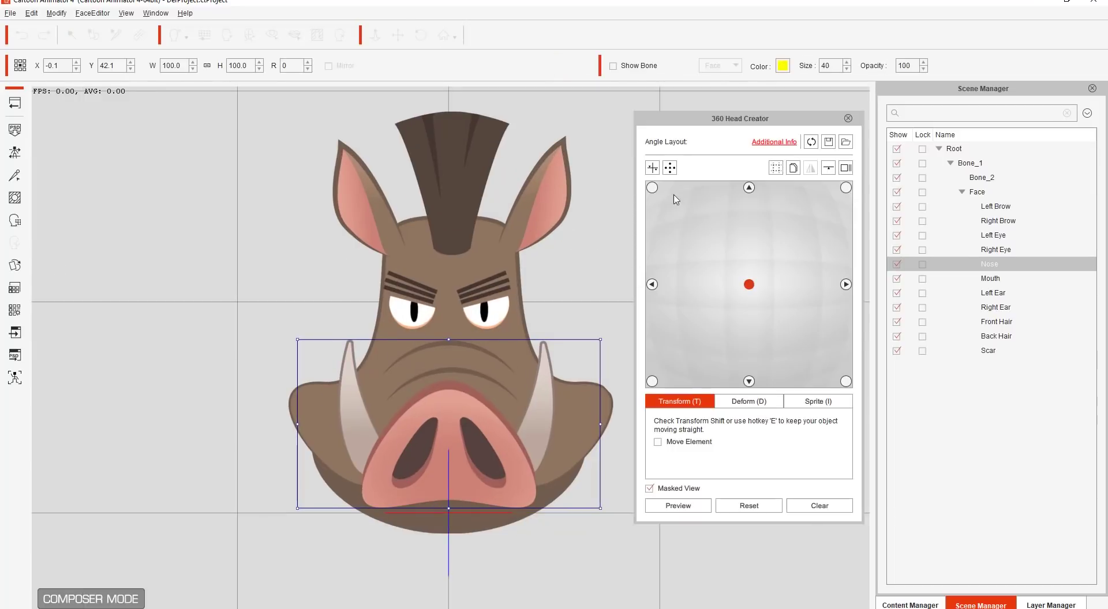
click(654, 170)
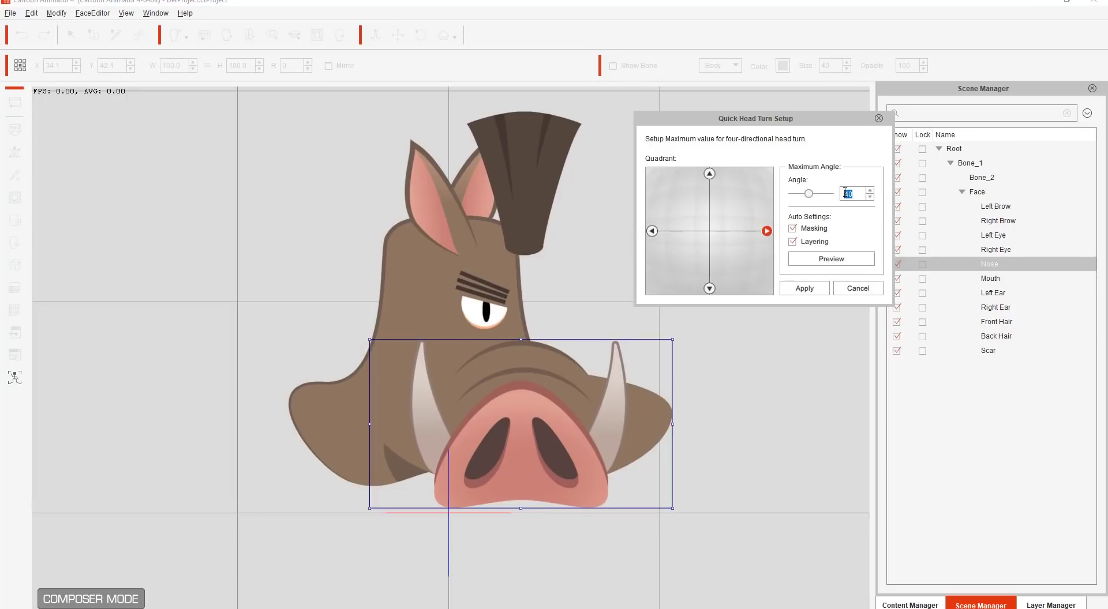
scroll(846, 195, down, 5)
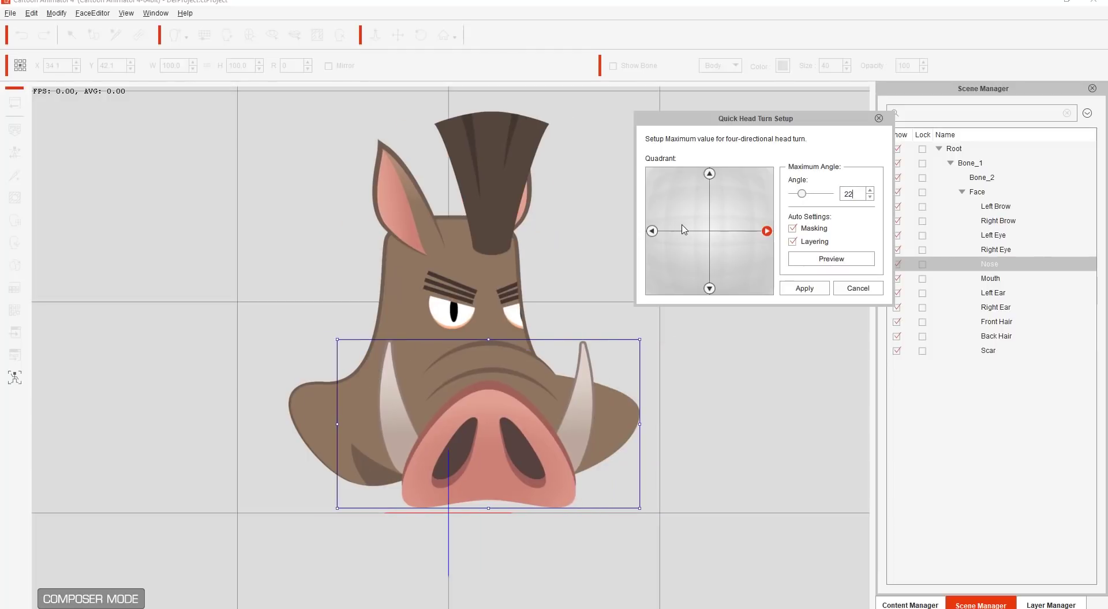
click(651, 231)
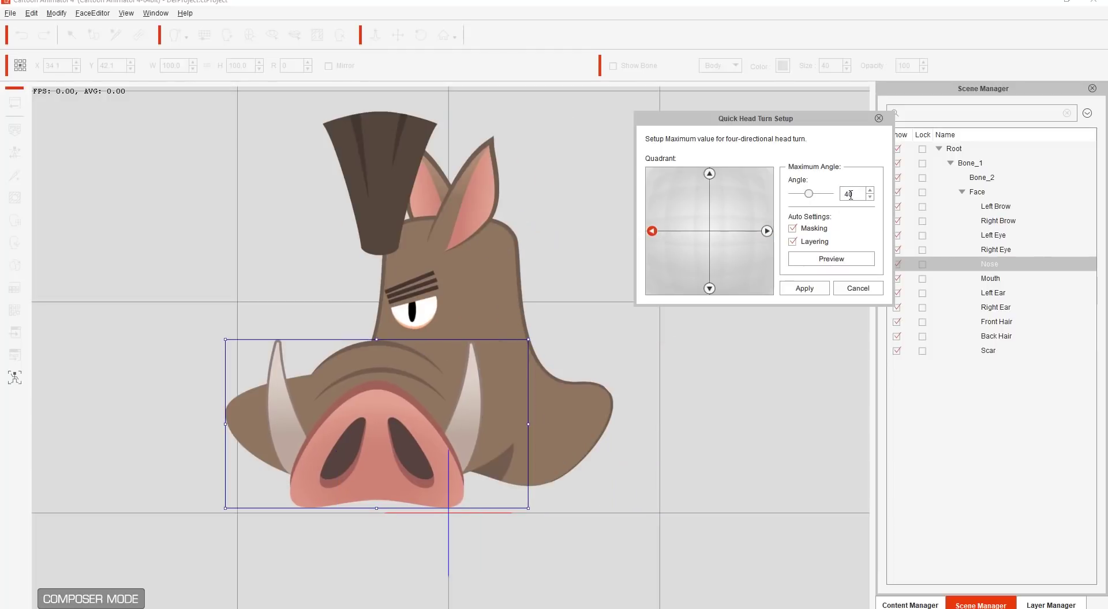
double_click(845, 196)
text(22)
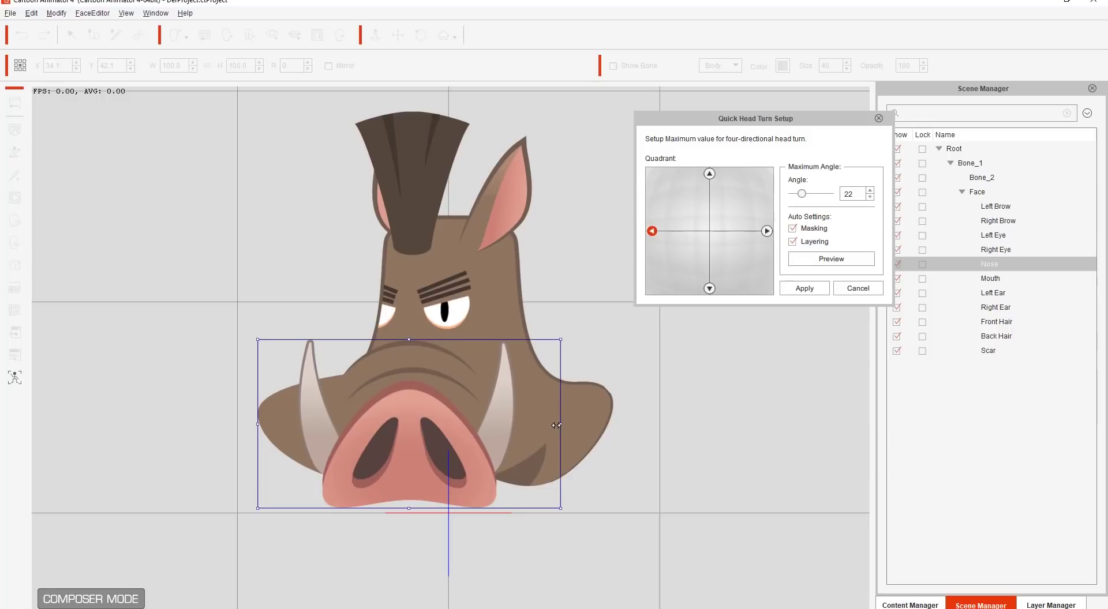
Narrow the nose to about 73% for the left turn and 66% for the right turn, reposition it, and apply the setup
drag(559, 425, 437, 427)
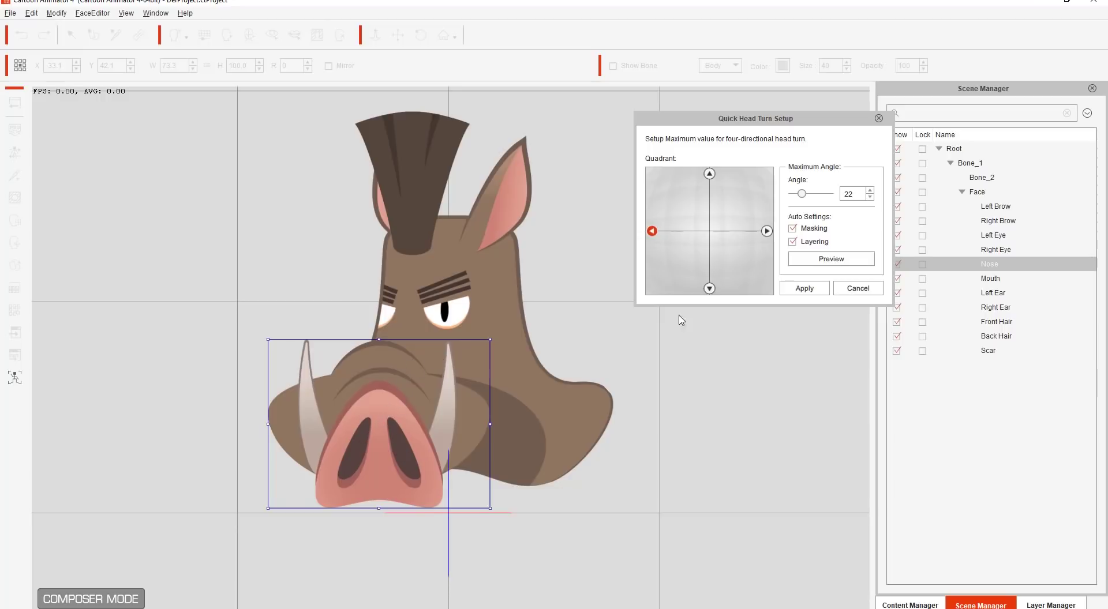
click(766, 231)
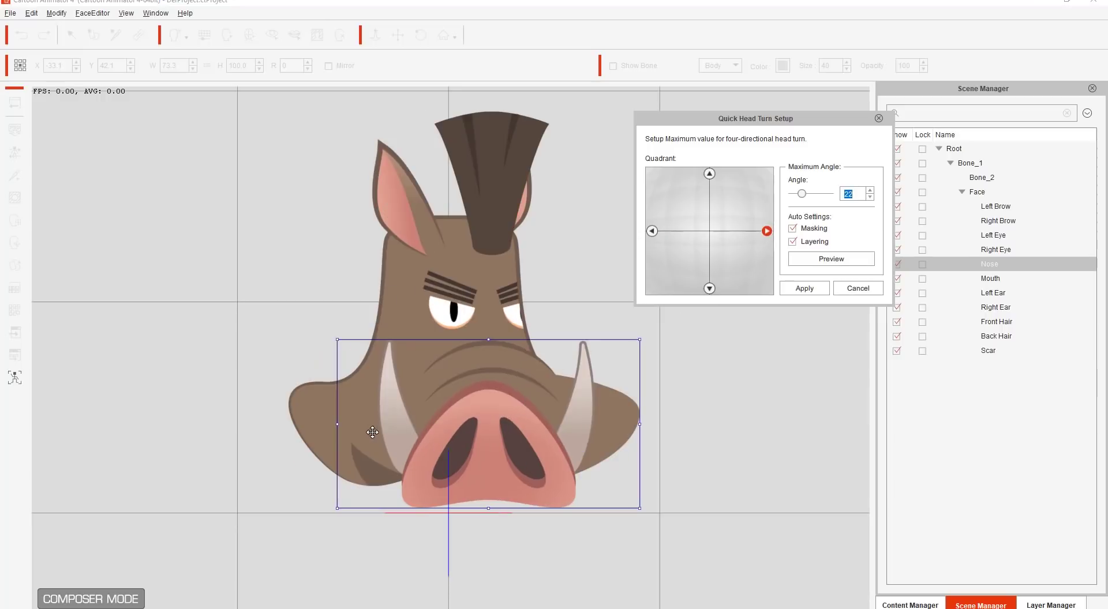
drag(337, 424, 386, 424)
drag(468, 420, 500, 417)
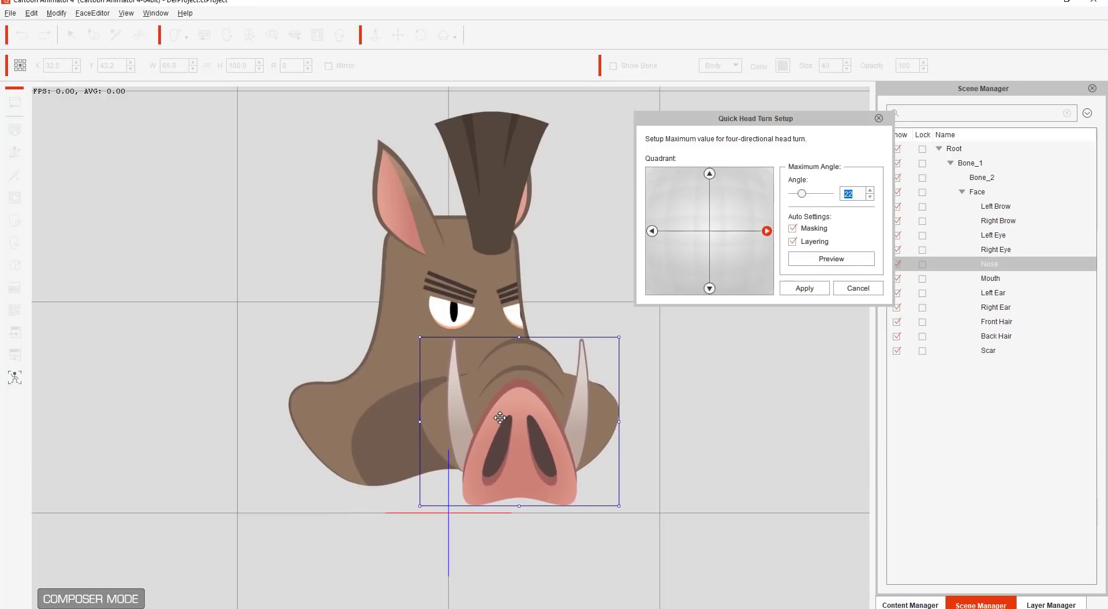
click(807, 288)
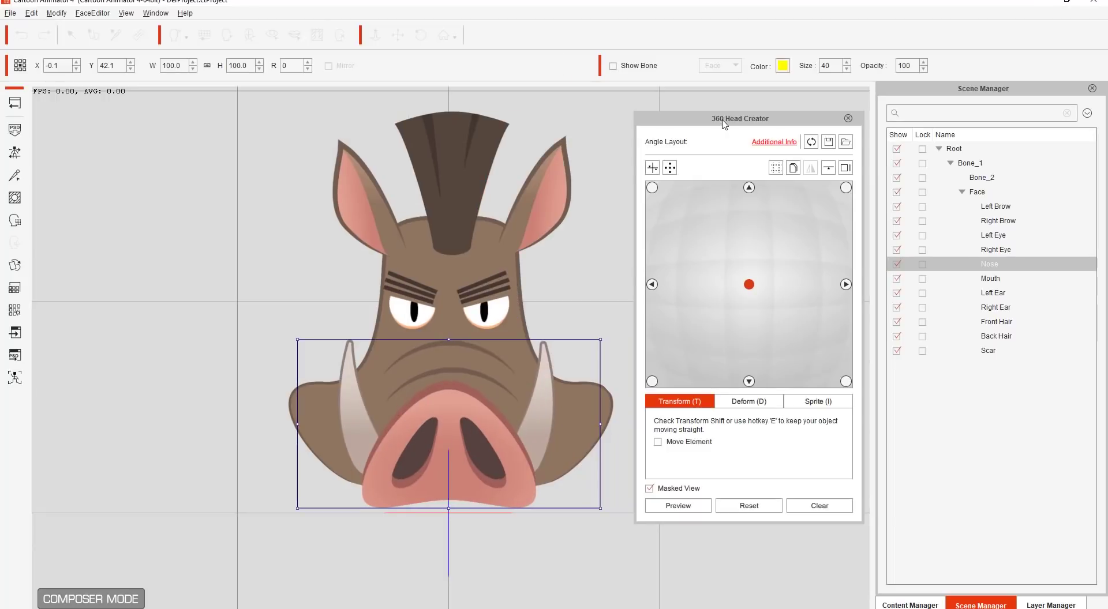
Skew the nose in perspective for the left-facing angle and move it to about X -37.4, Y 43.7
click(652, 285)
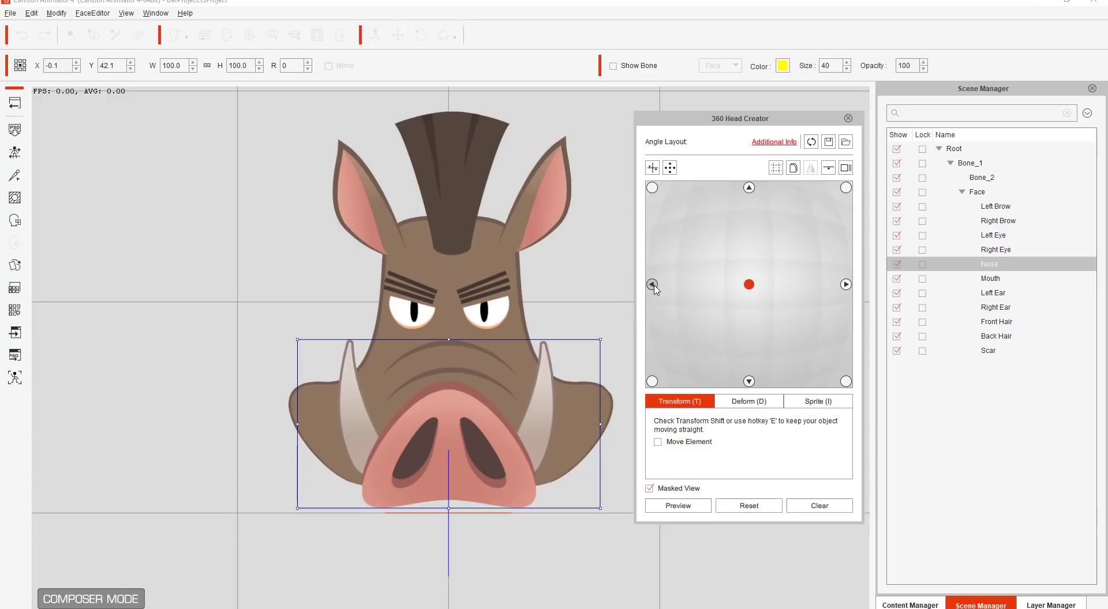
click(740, 404)
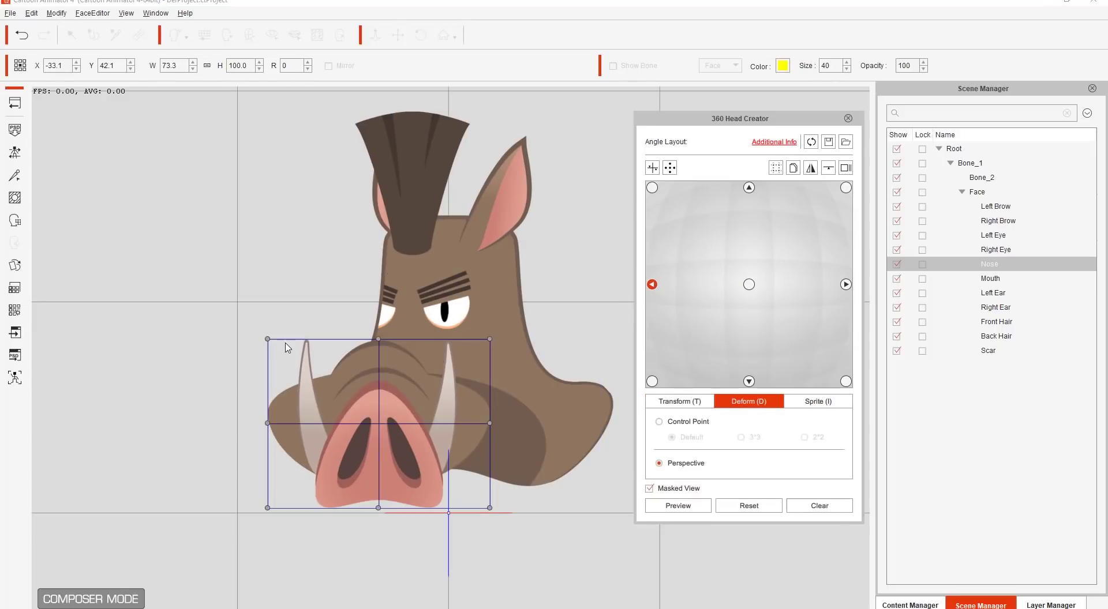
drag(269, 341, 270, 376)
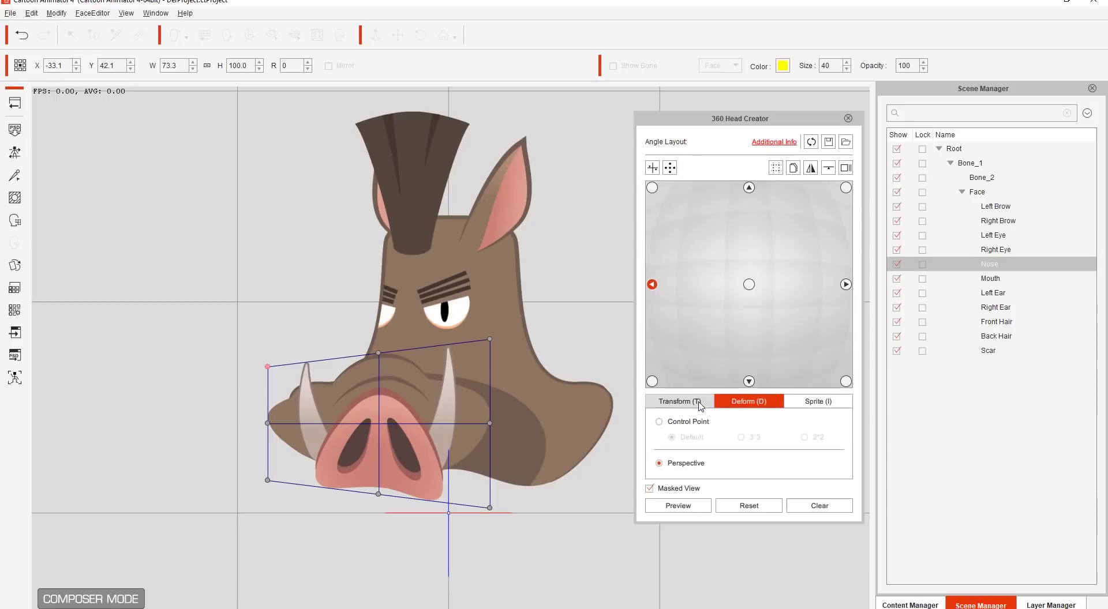
click(674, 401)
drag(464, 406, 455, 403)
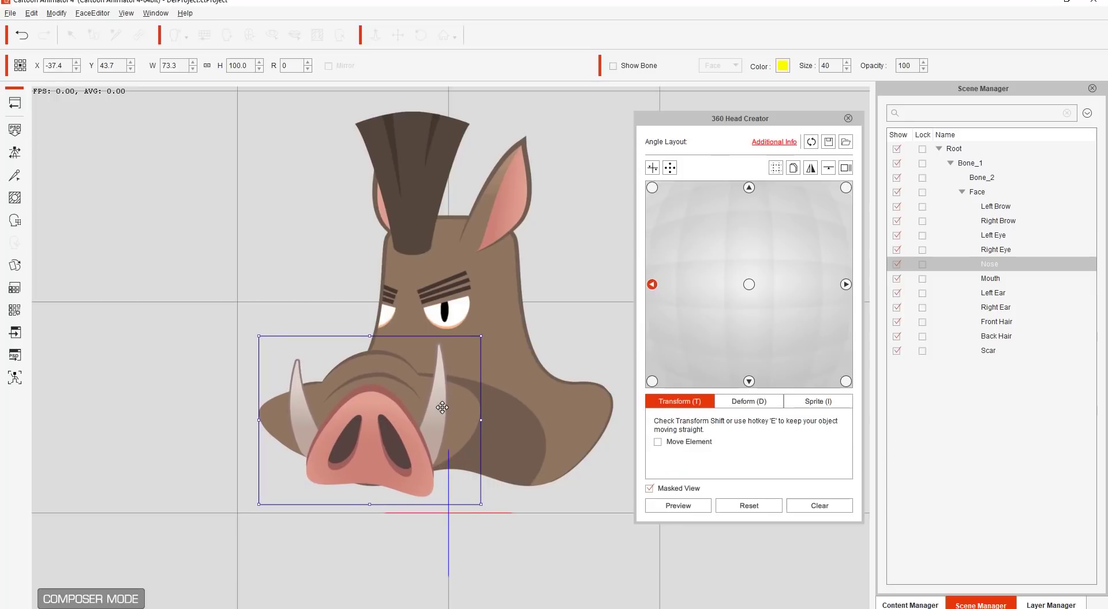
Clear the nose's transforms at the left- and right-facing angles and its perspective deformation at the left-facing angle
click(818, 506)
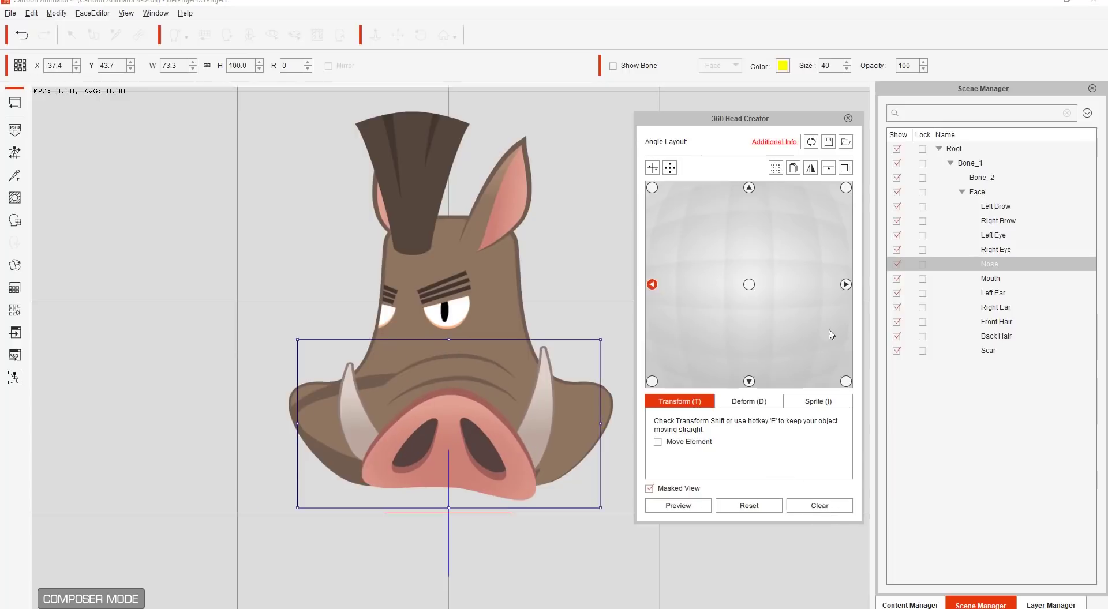
click(846, 285)
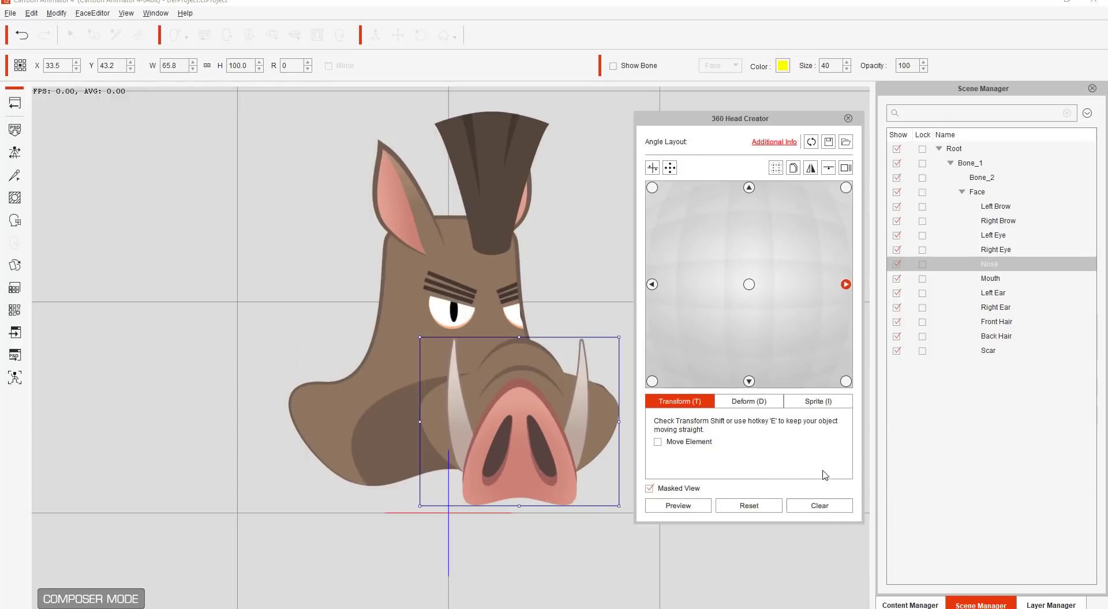
click(826, 505)
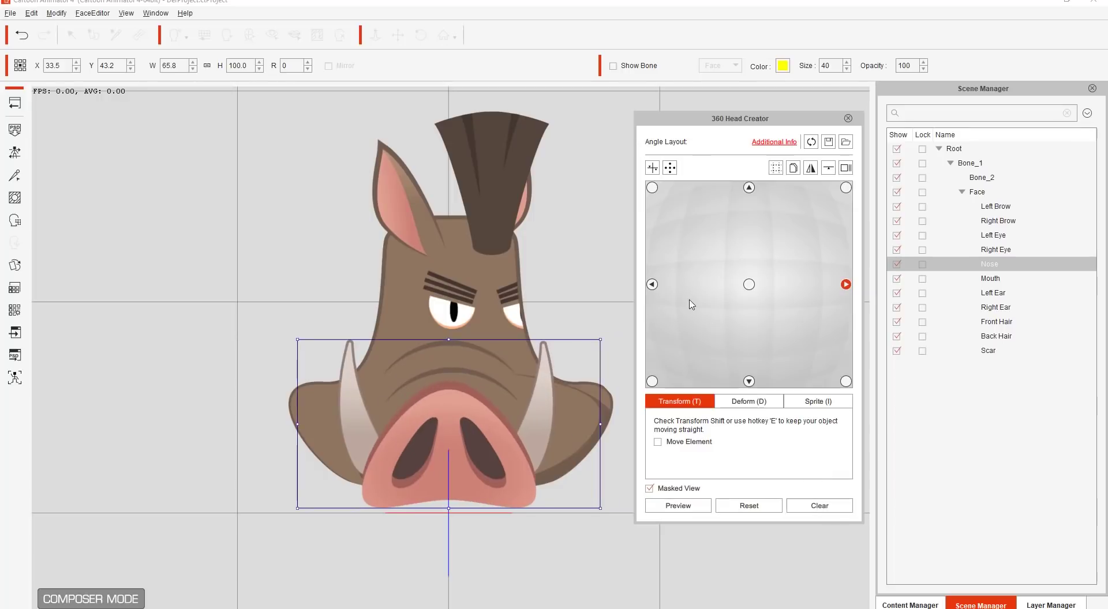
click(652, 285)
click(744, 402)
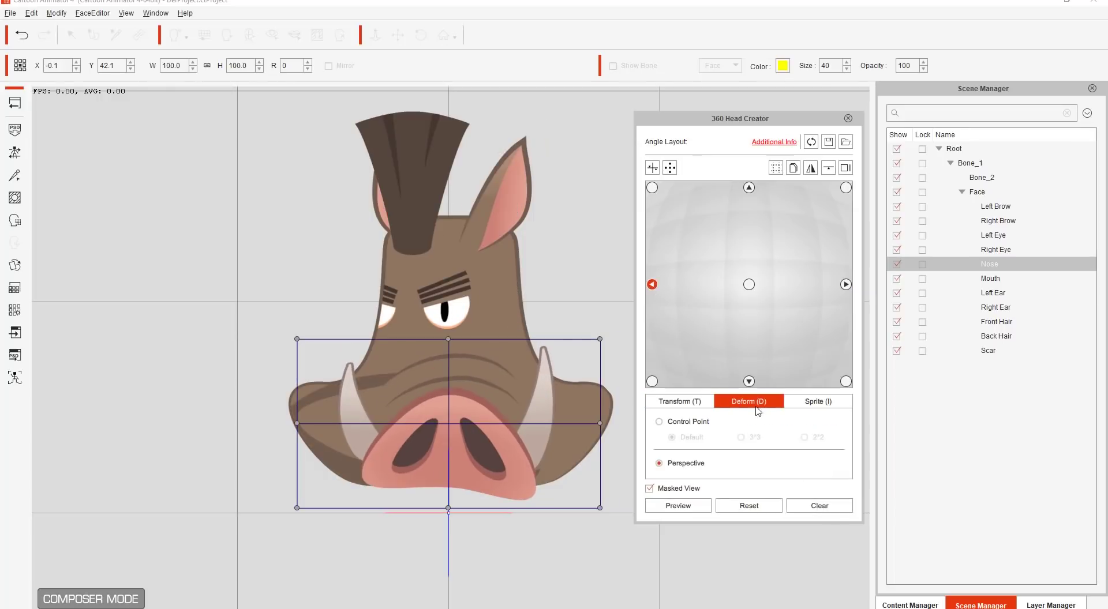
click(820, 506)
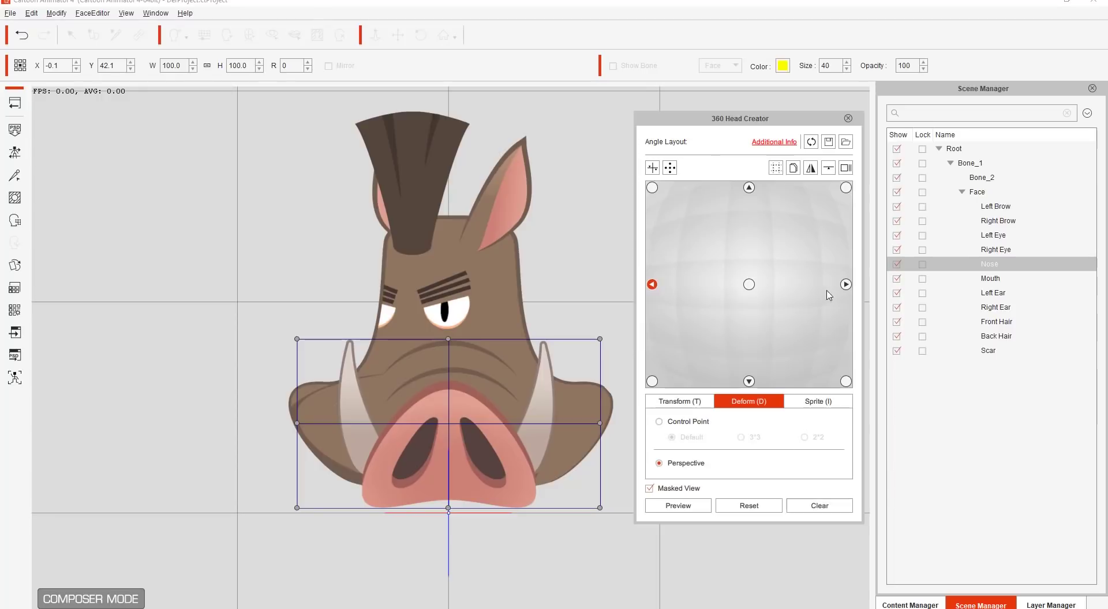
Check the nose at both side angles, return to the front view, and close the 360 Head Creator
click(845, 284)
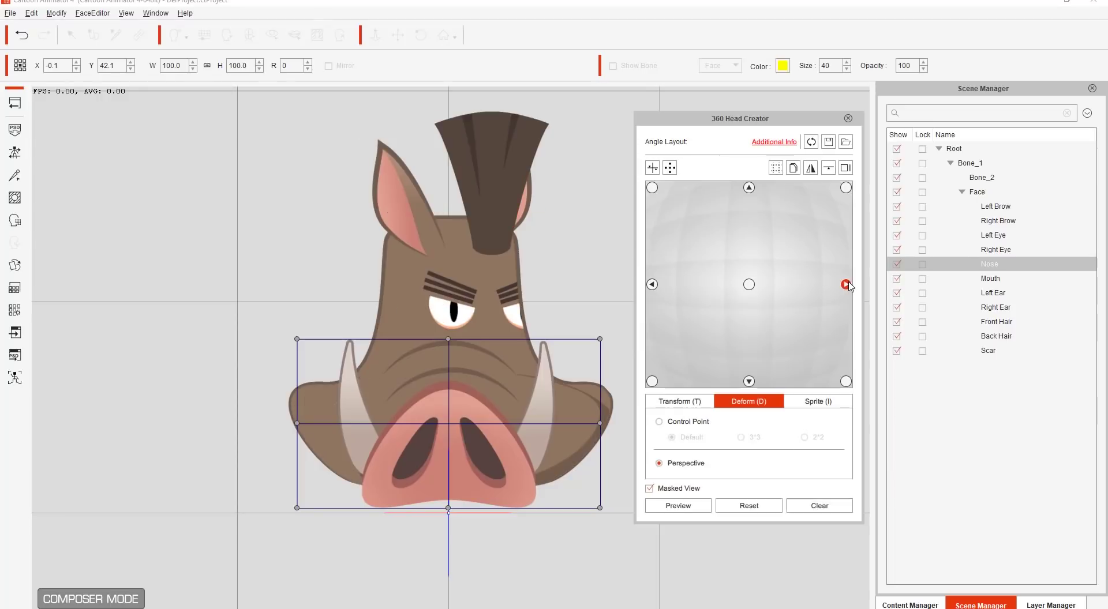
click(653, 285)
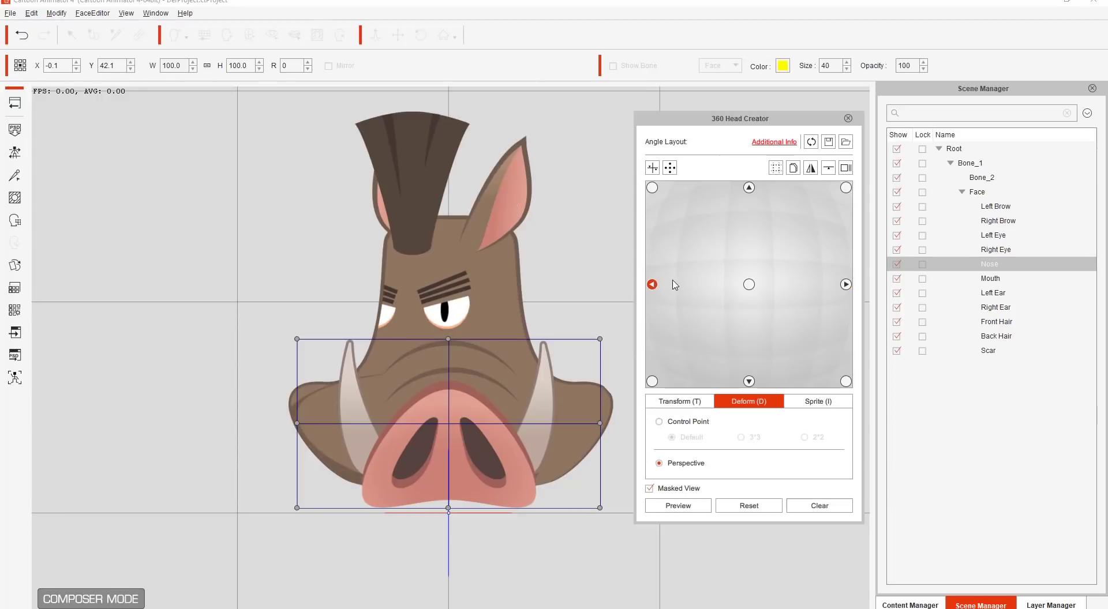
click(749, 286)
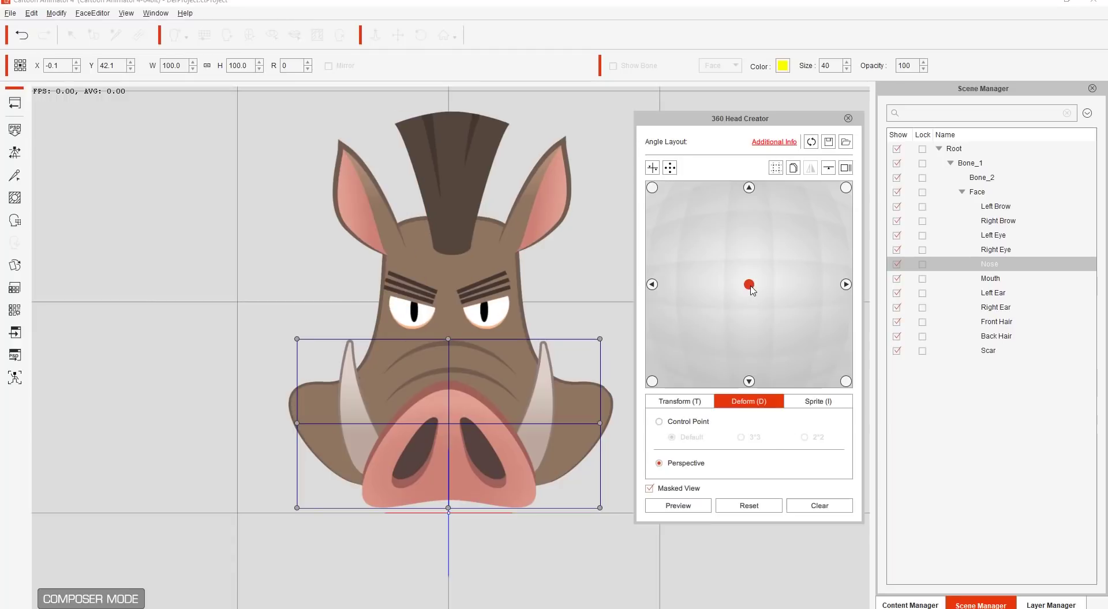
click(848, 119)
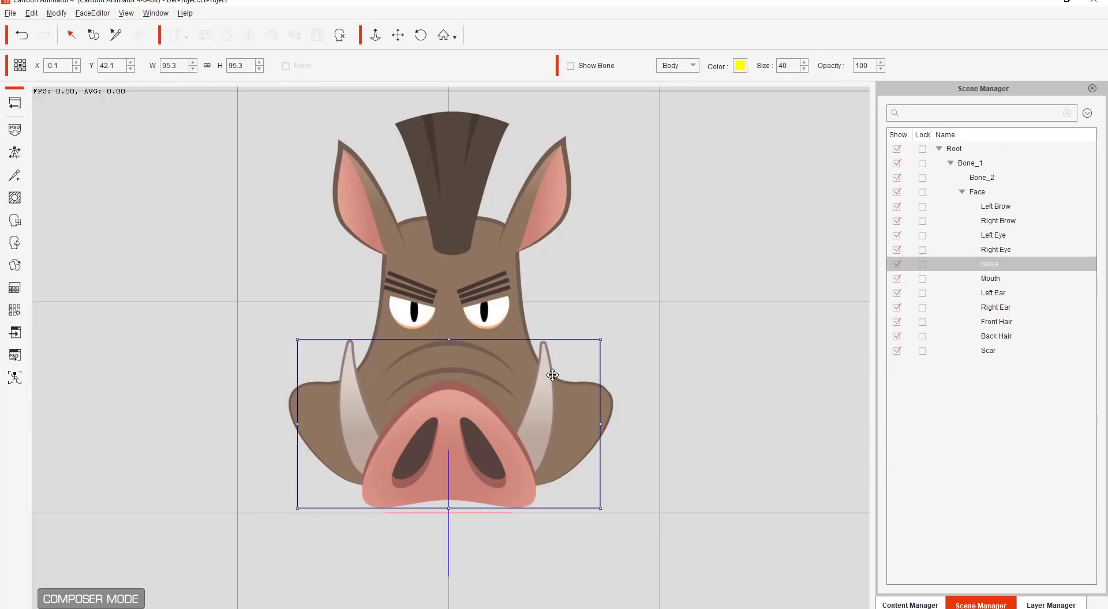
Launch the character in Photoshop as a single head-and-body PSD at image scale 1.0, editing the current angle
click(15, 355)
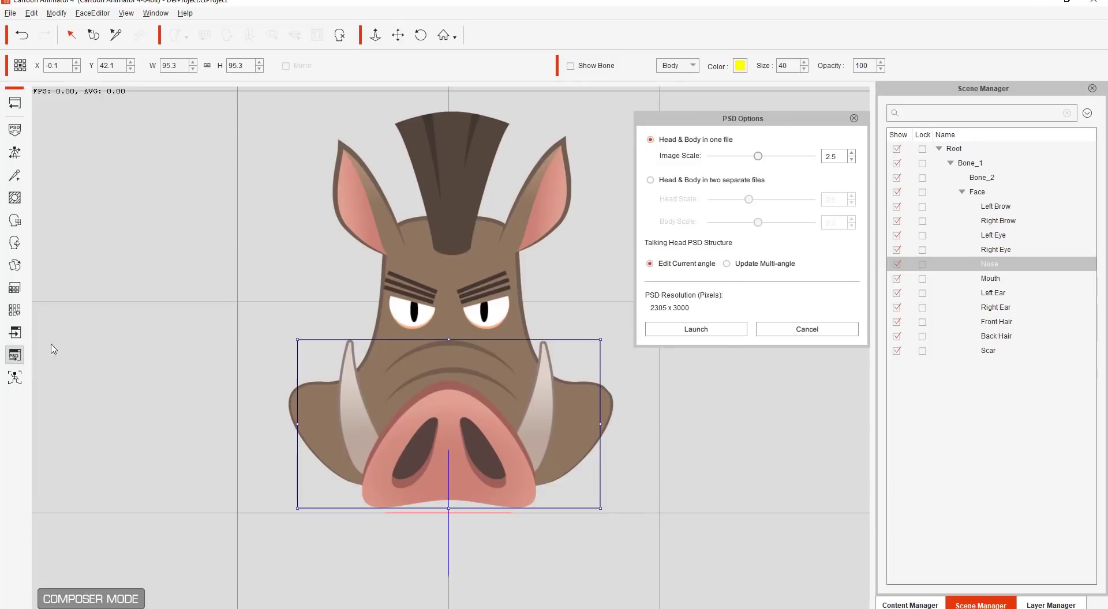
drag(758, 159, 702, 168)
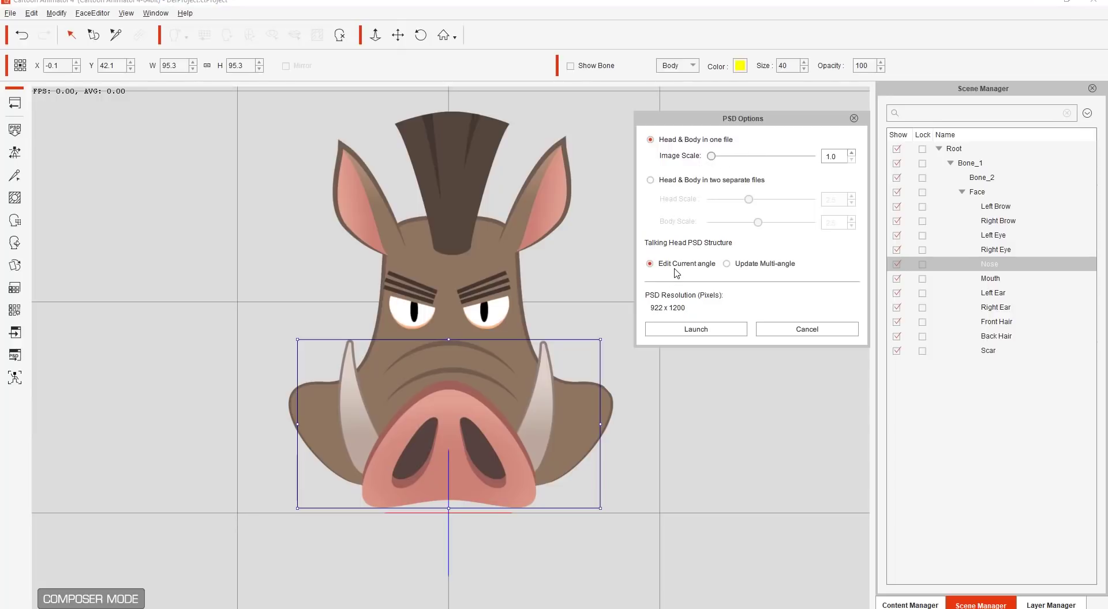
click(694, 330)
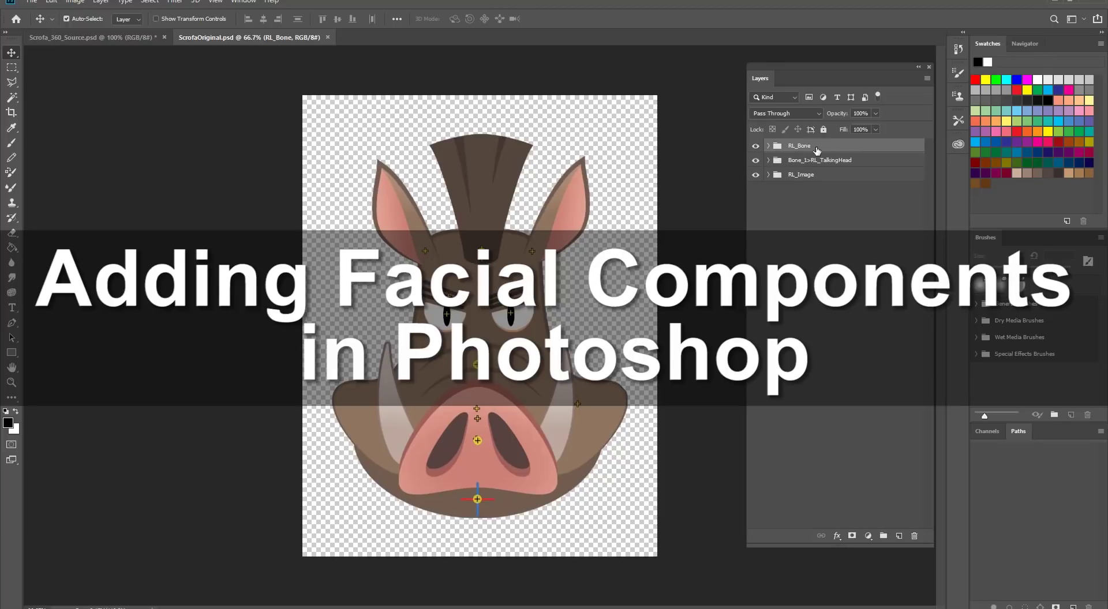
Toggle the RL_Bone group to check its bone markers, then leave the RL_Bone and RL_Image groups hidden
click(756, 146)
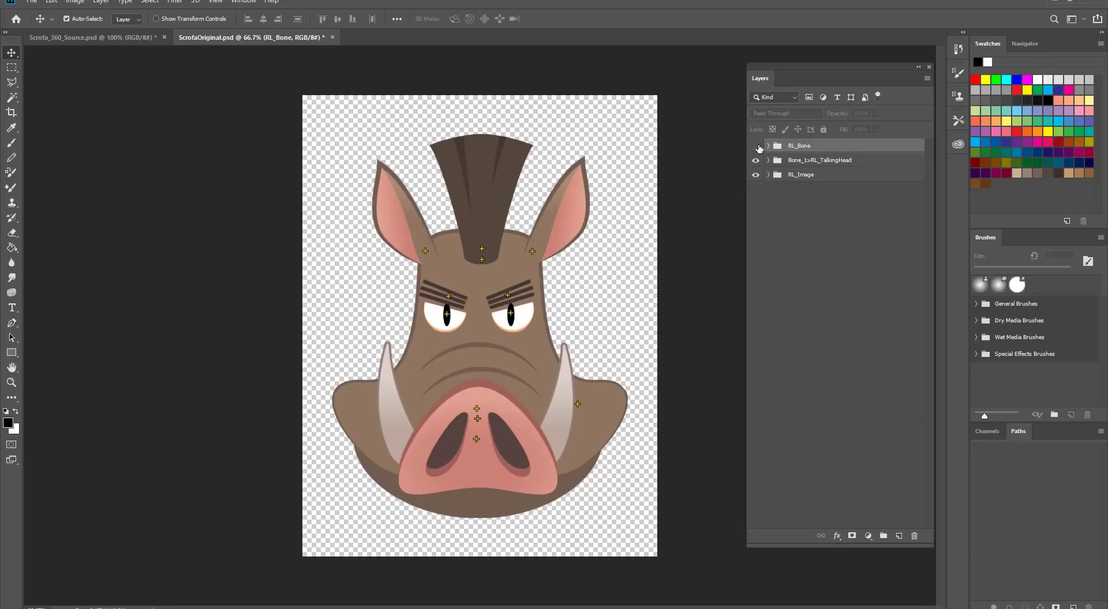
click(756, 145)
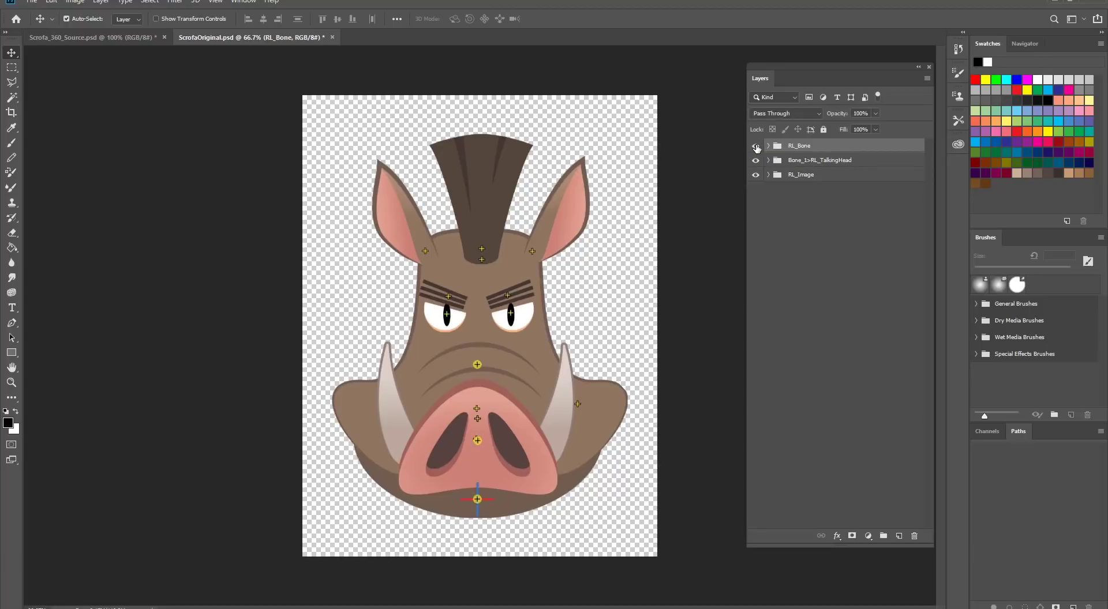
click(756, 147)
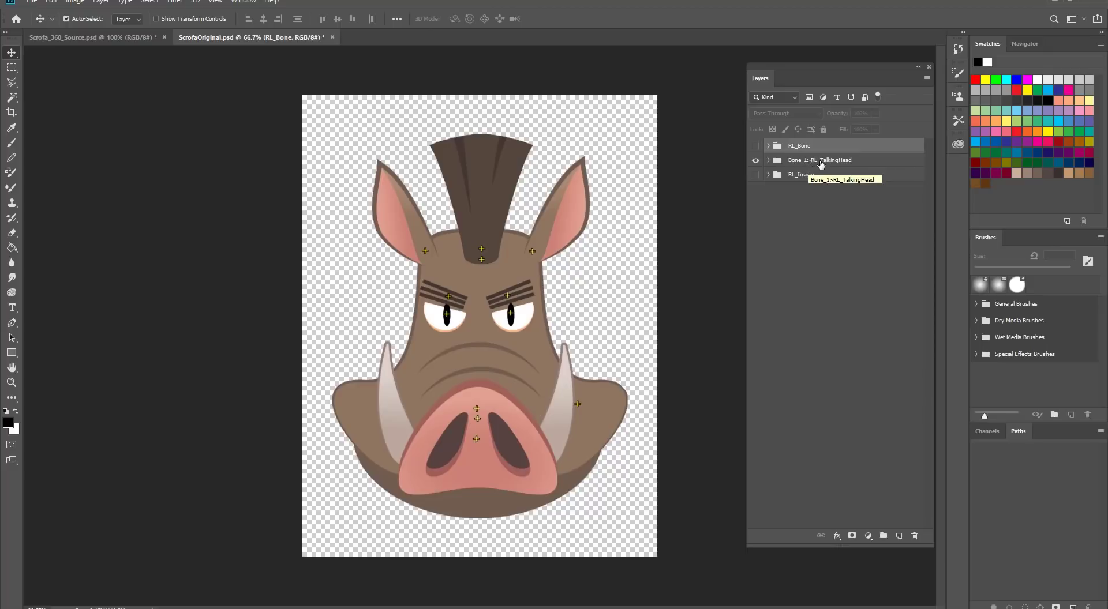
Expand the Bone_1>RL_TalkingHead group and its HeadBone subgroup to reveal the facial component layers
click(847, 165)
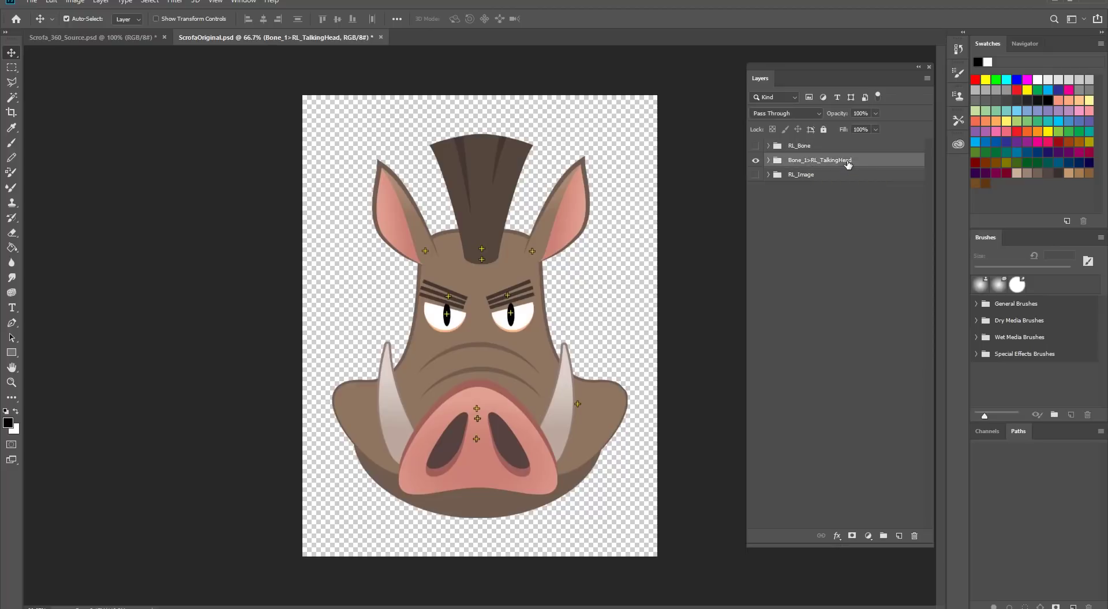
click(767, 160)
click(777, 175)
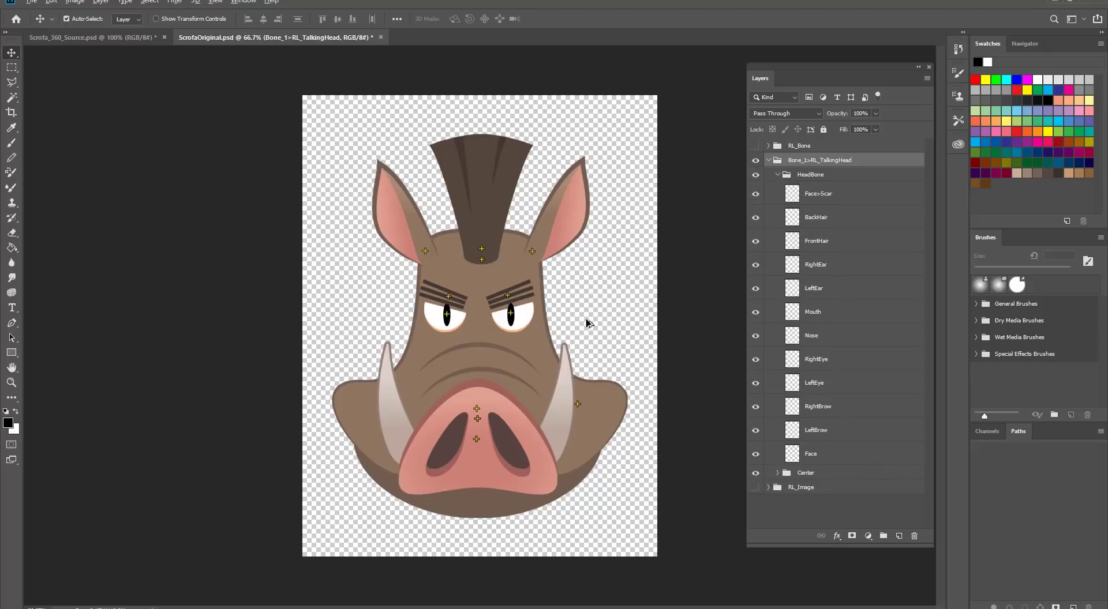
Examine the facial component layers in the HeadBone group, including Nose, Mouth and RightEar, against the boar's face
scroll(589, 324, up, 2)
scroll(586, 324, up, 1)
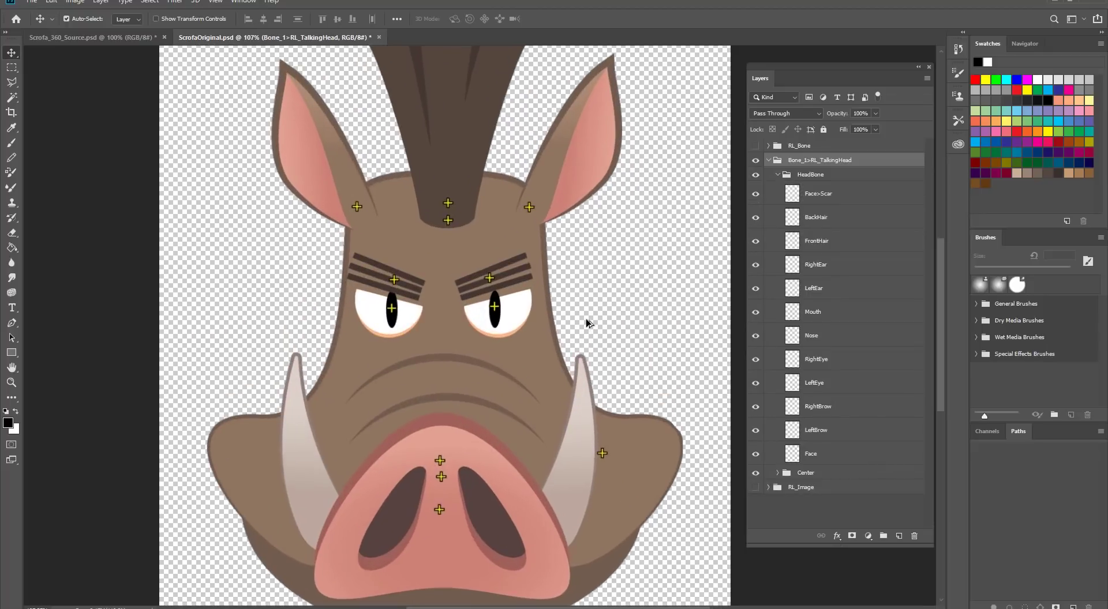
click(818, 203)
click(828, 340)
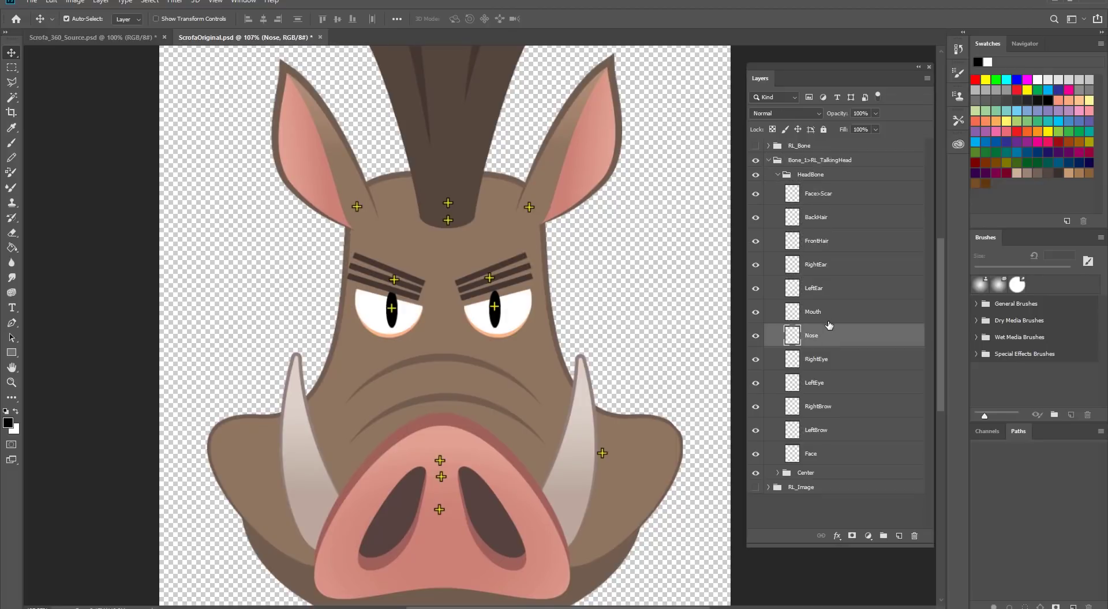
click(828, 315)
click(813, 341)
click(794, 266)
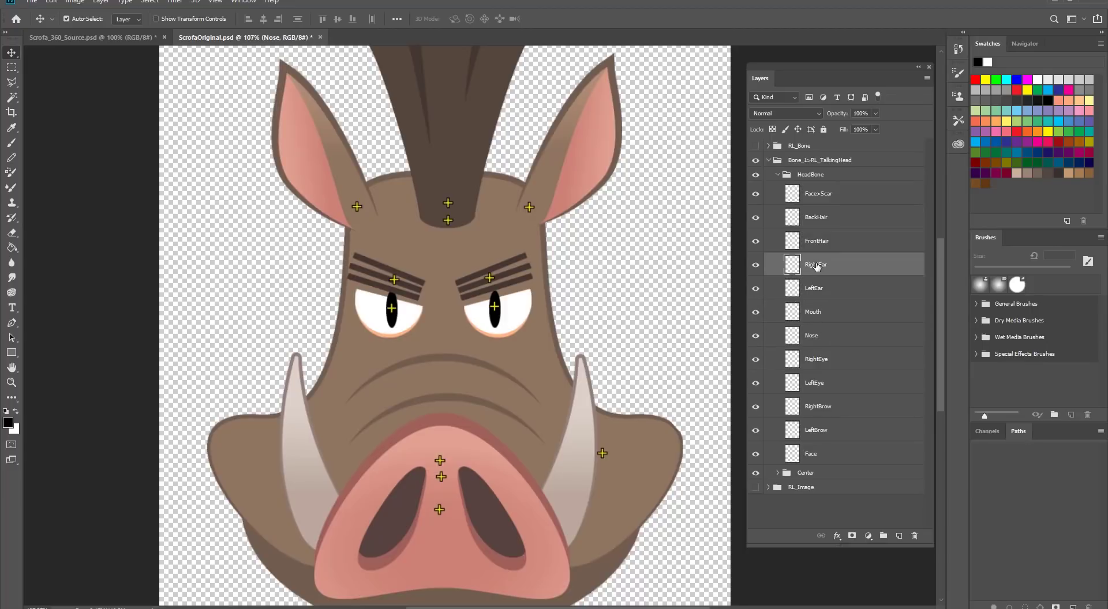
Leave only the Nose marker visible in HeadBone, then collapse HeadBone and expand the Center group
click(755, 265)
click(755, 265)
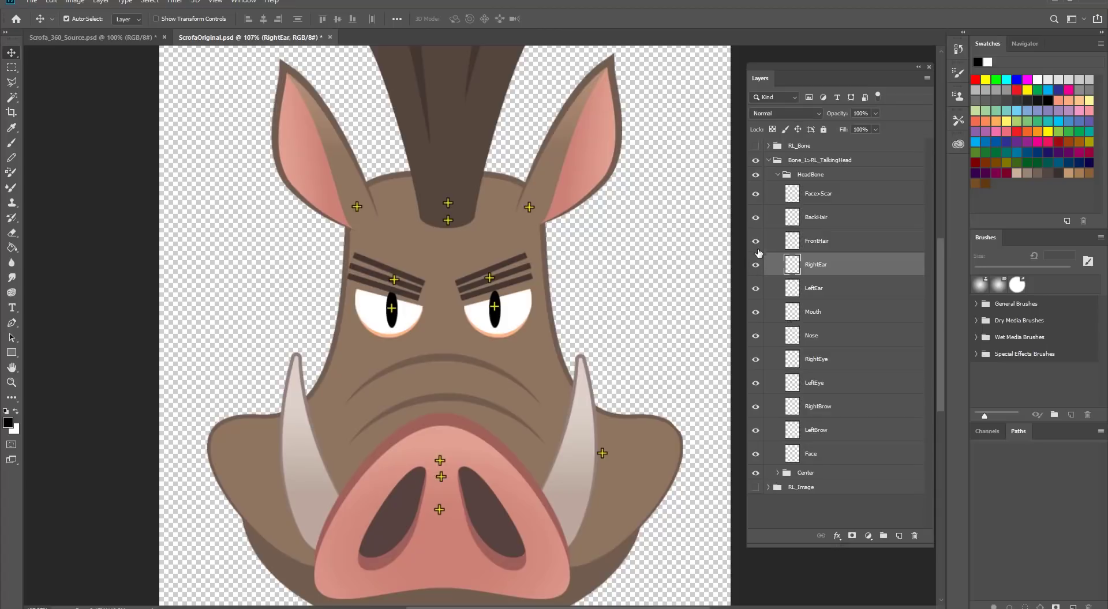
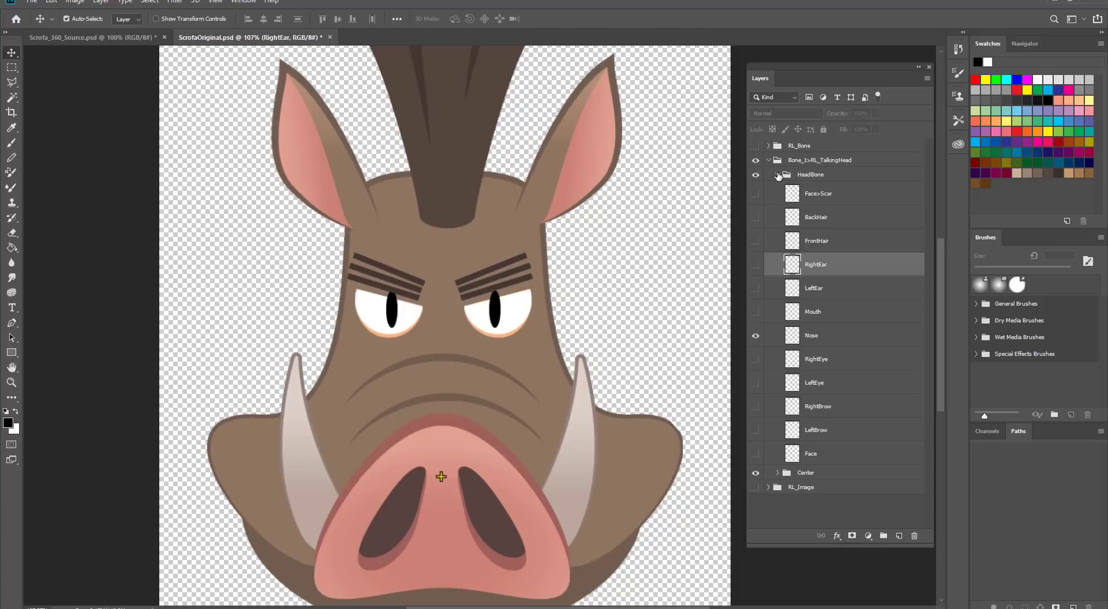
click(777, 174)
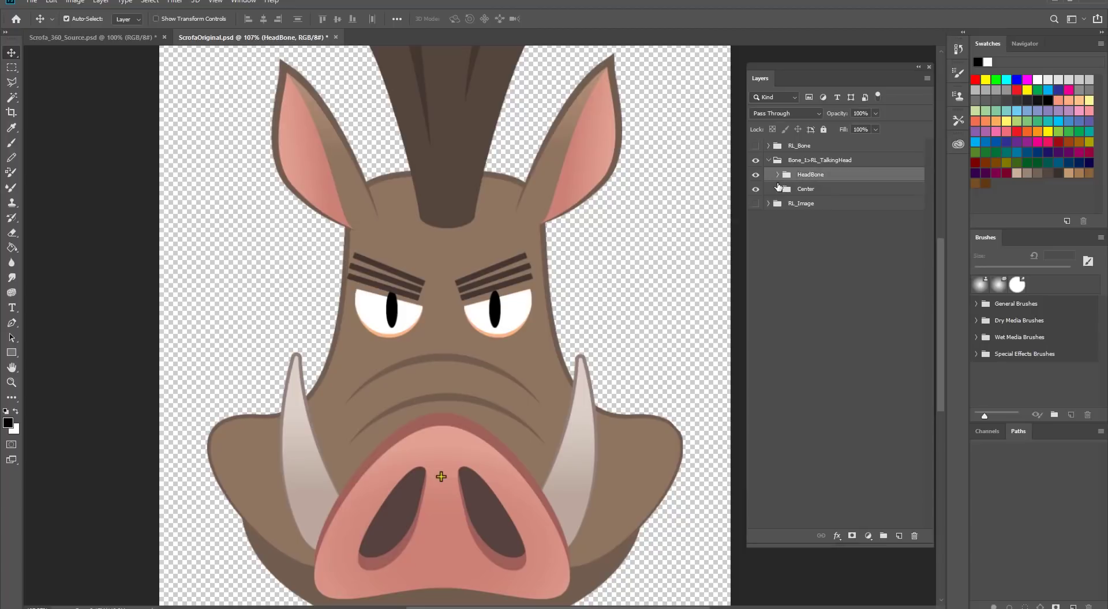
click(777, 189)
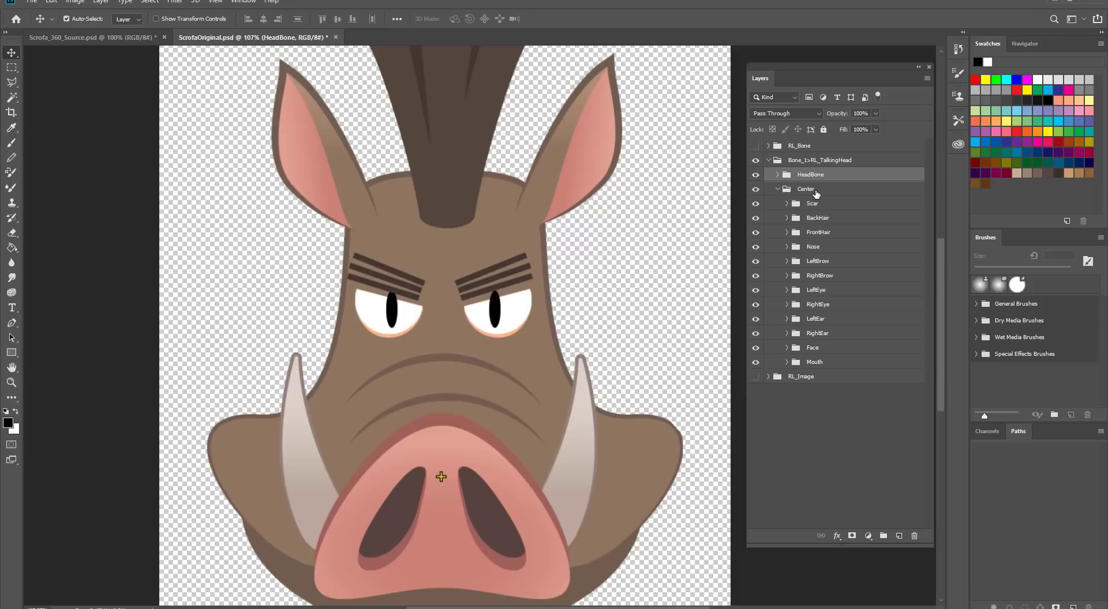
Go through the Center group's component folders, from FrontHair and the brows to the eyes and ears
click(823, 231)
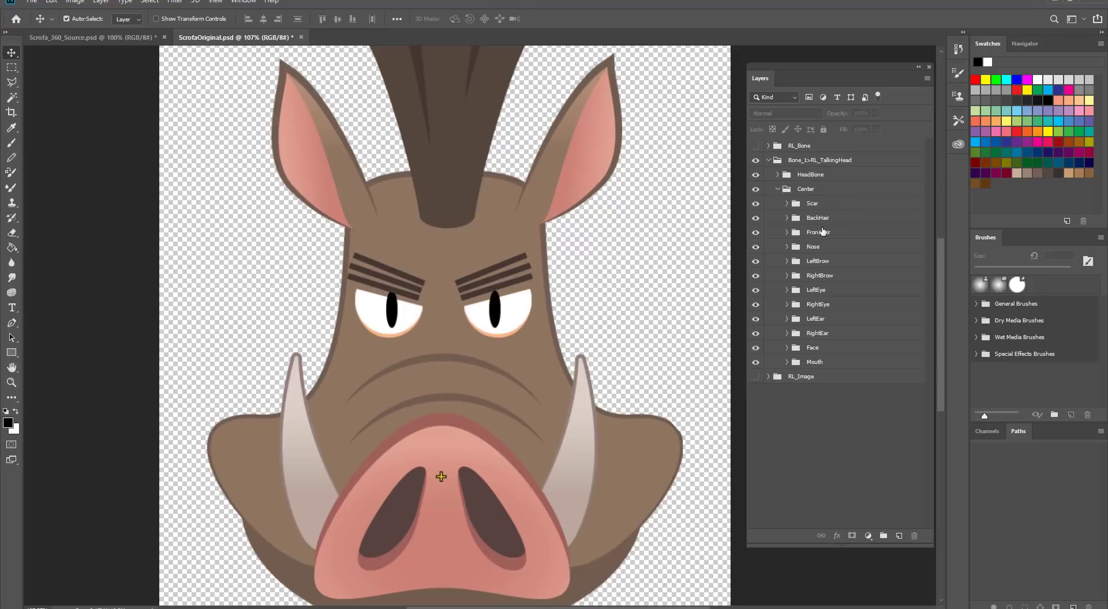
click(824, 267)
click(824, 281)
click(823, 292)
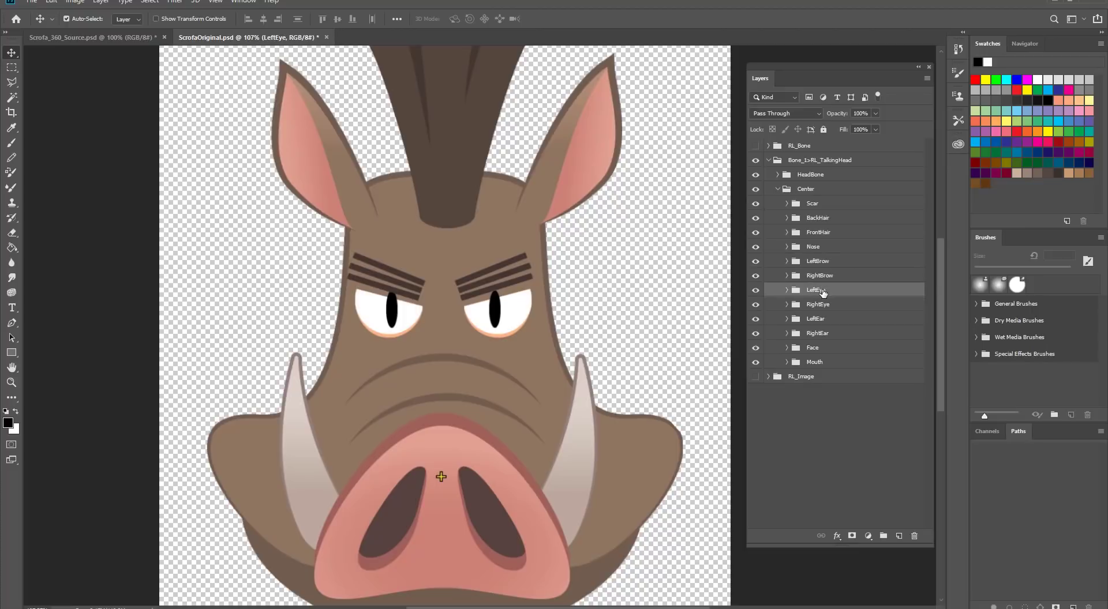
click(823, 307)
click(823, 322)
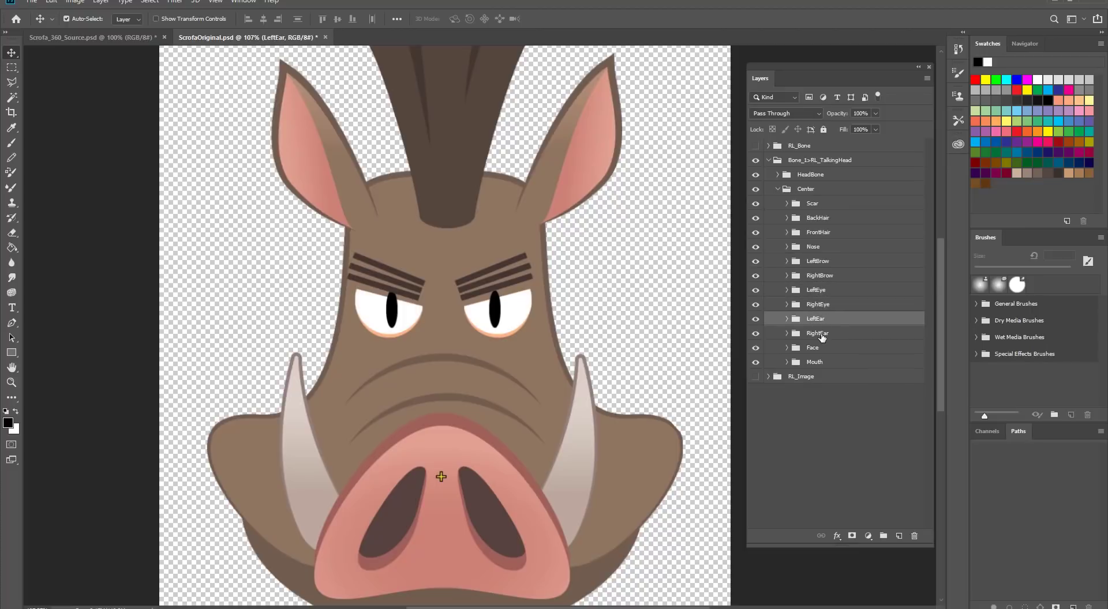
click(822, 337)
Switch to Cartoon Animator to check the Left Ear, Right Ear and Front Hair scene entries, and return to Photoshop
key(alt+Tab)
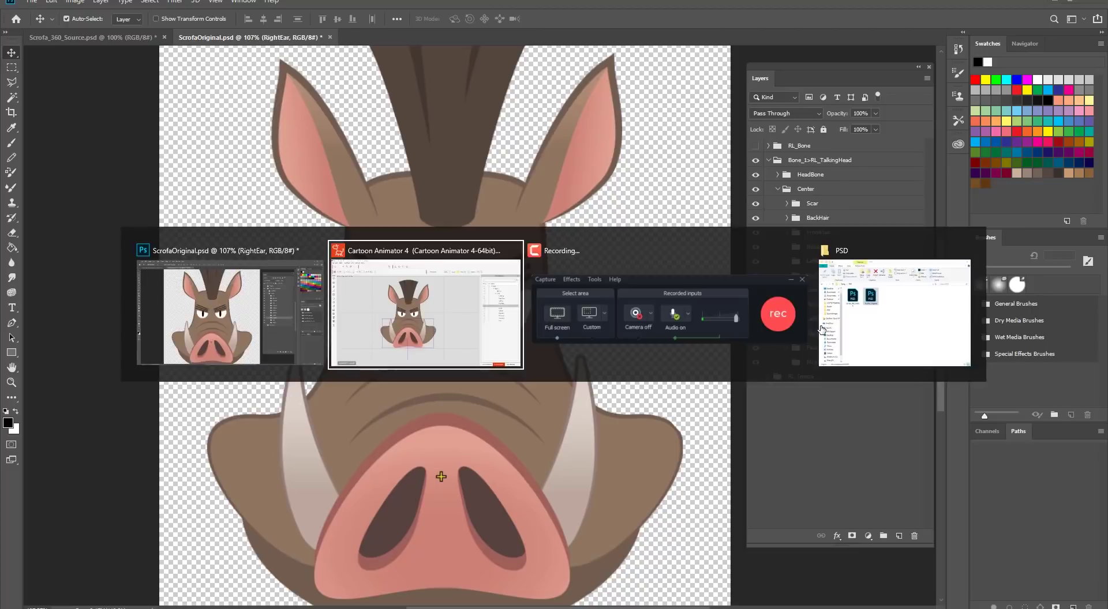
click(993, 294)
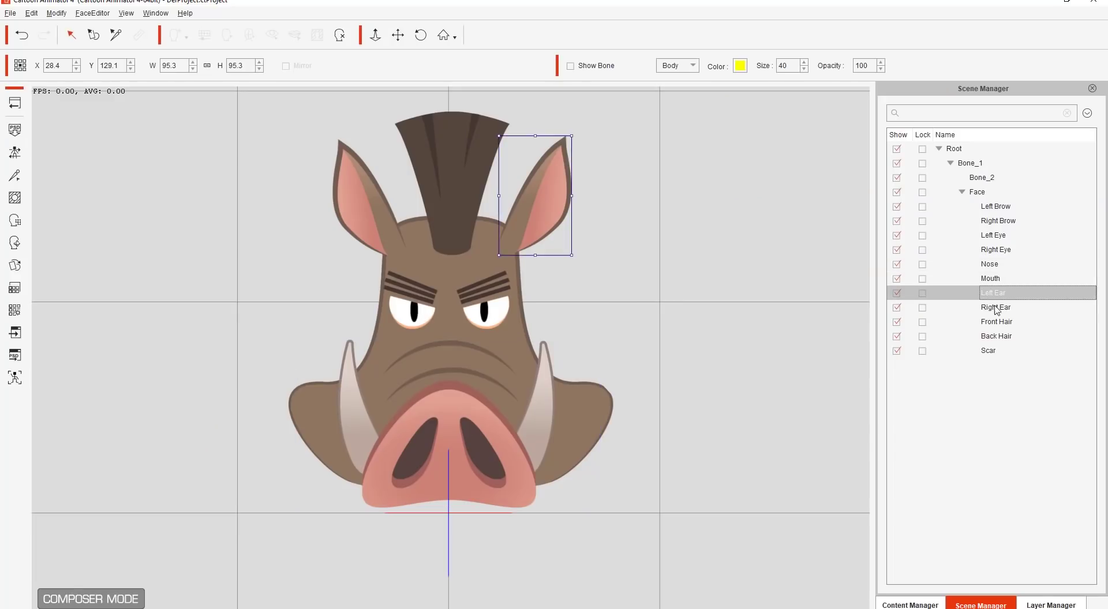
click(995, 308)
click(999, 322)
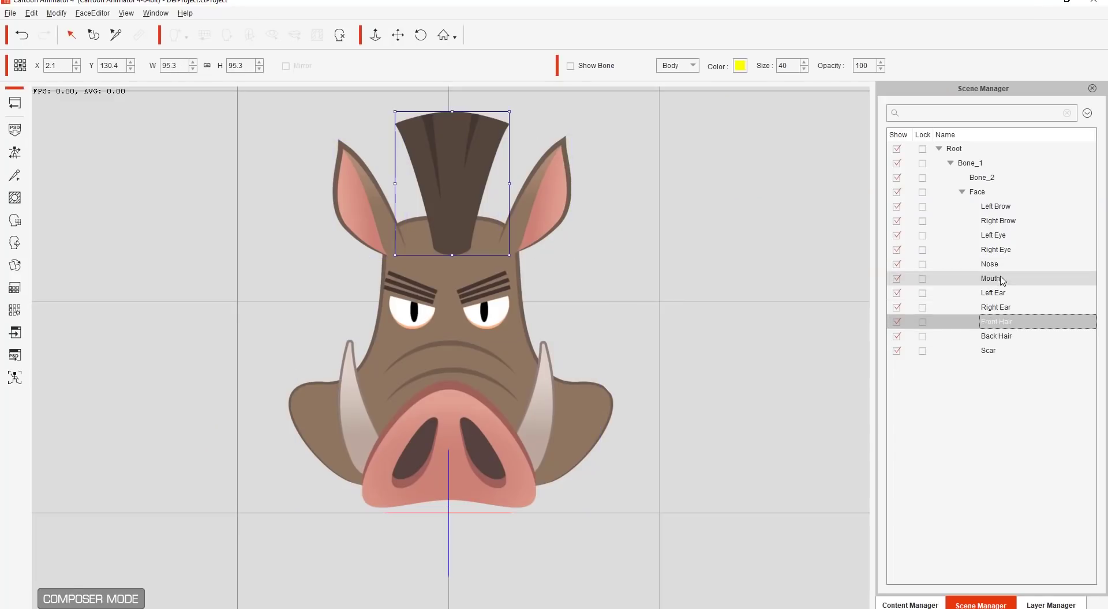
key(alt+Tab)
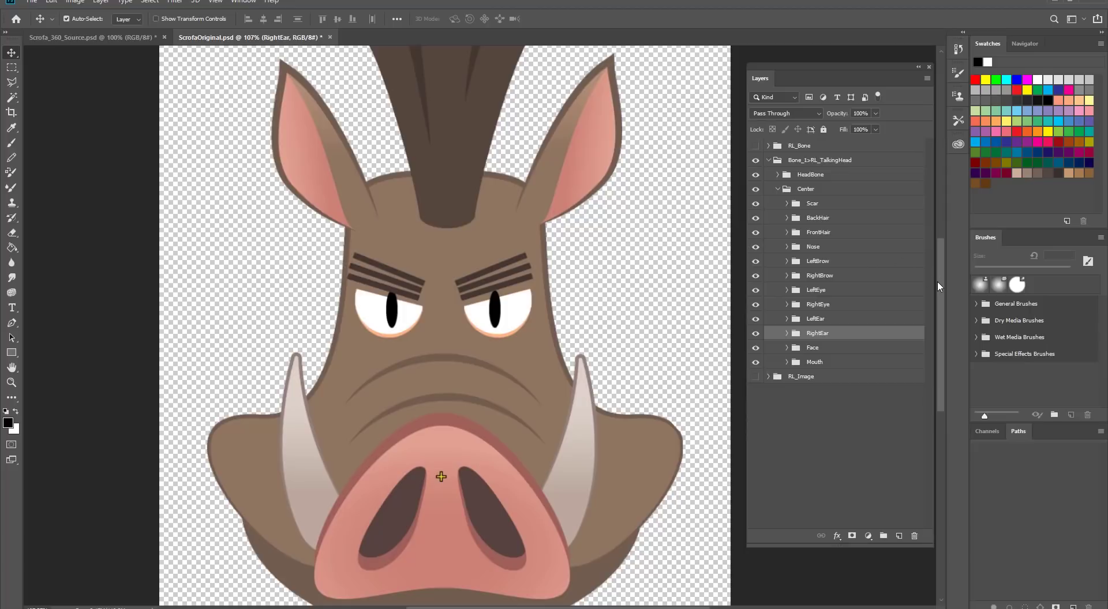
Expand the Nose group and its Normal subgroup inside Center
mouse_move(938, 282)
mouse_down()
mouse_move(940, 252)
mouse_move(939, 300)
mouse_up()
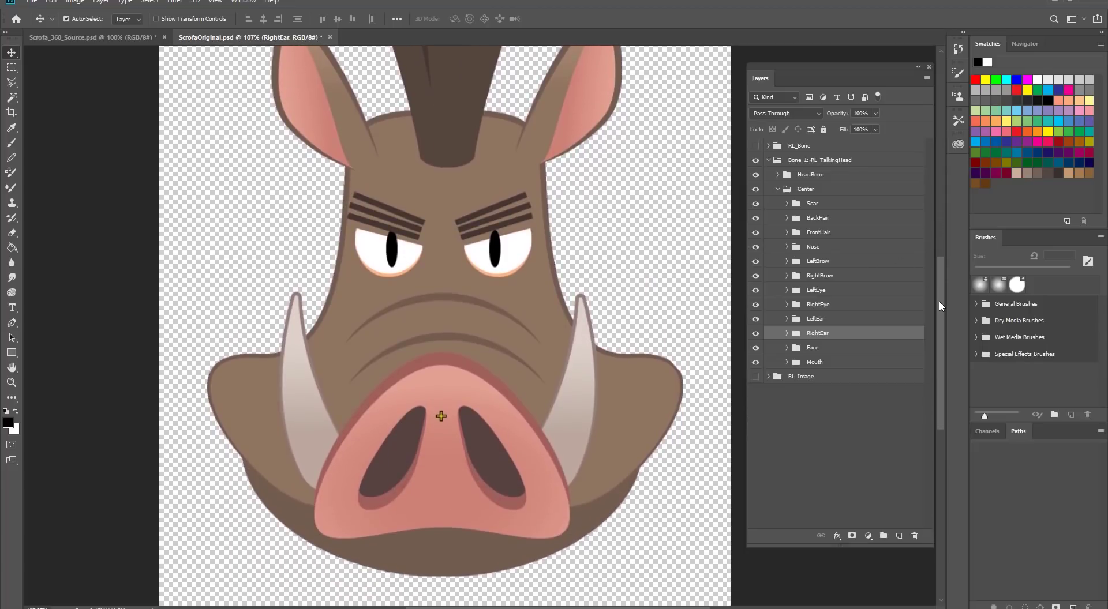
click(785, 247)
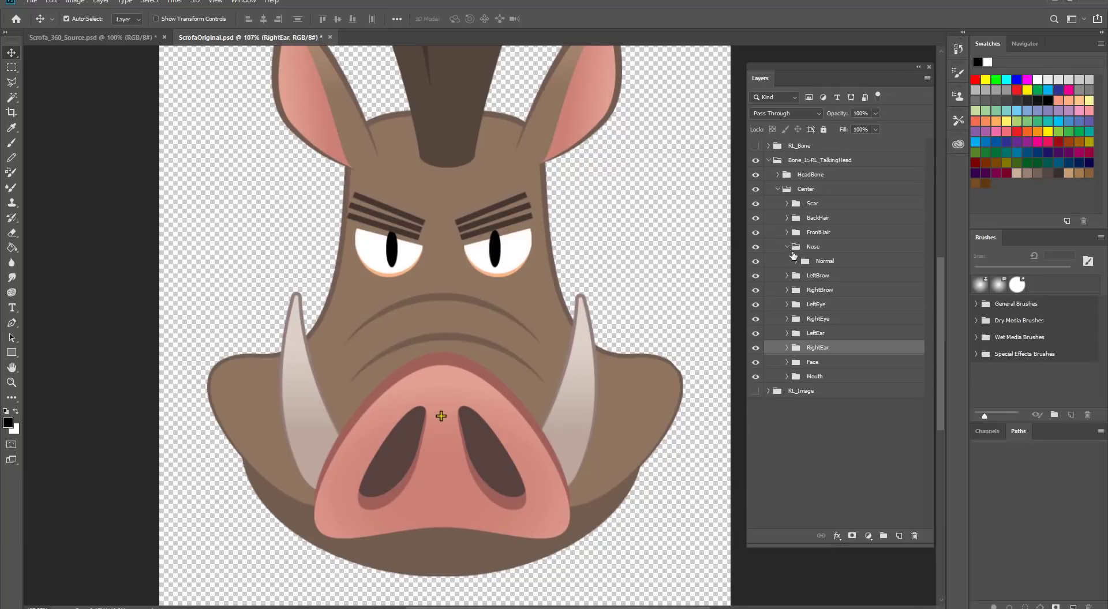
click(795, 263)
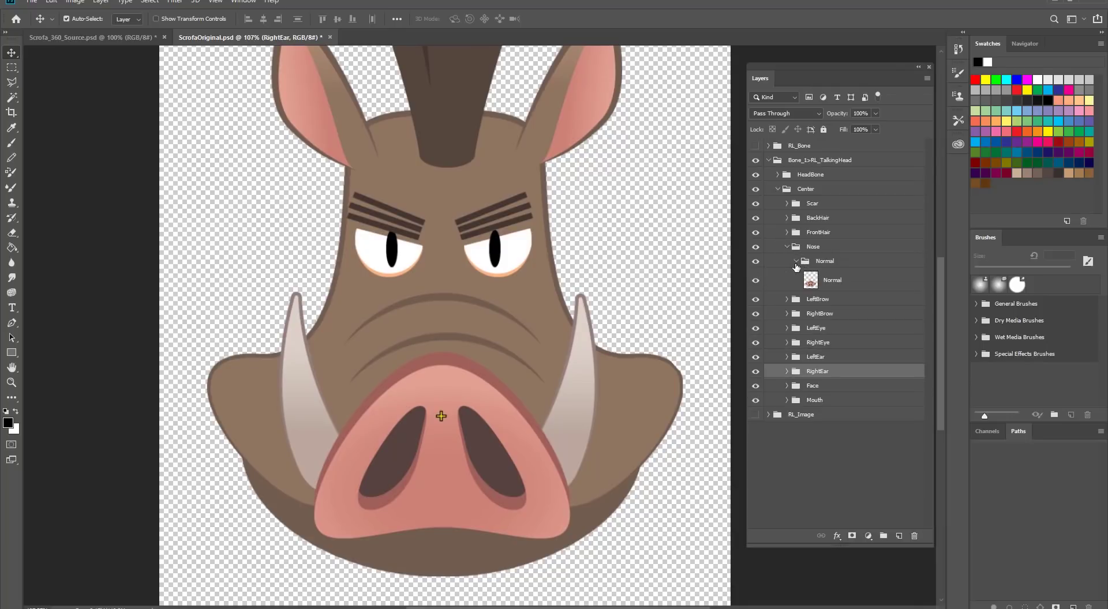
Try moving the single-piece Normal nose layer on the face, and undo the move
click(842, 280)
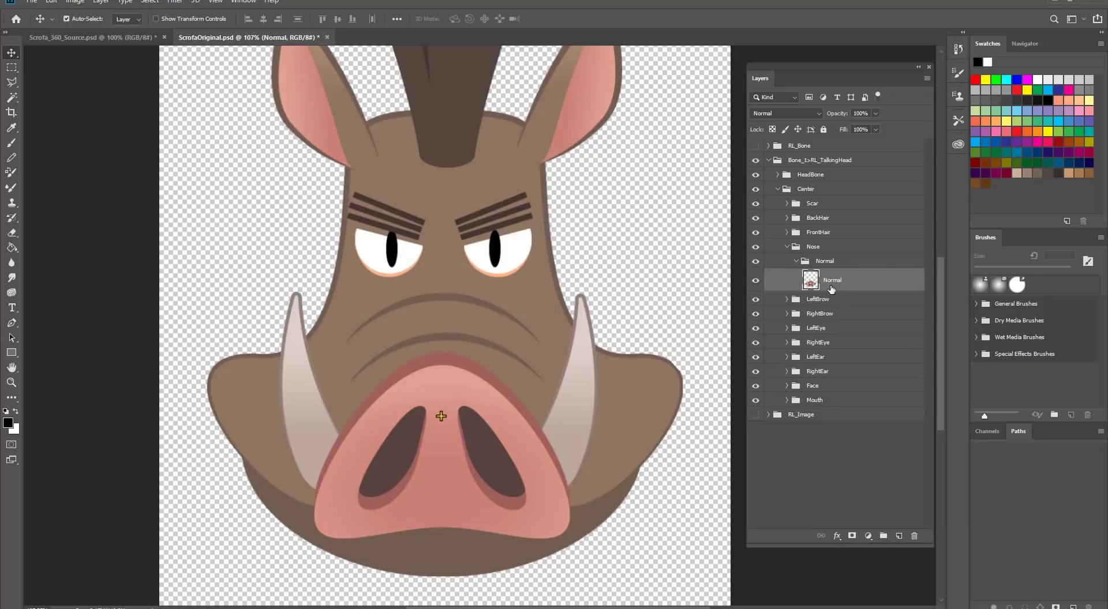
drag(448, 398, 476, 368)
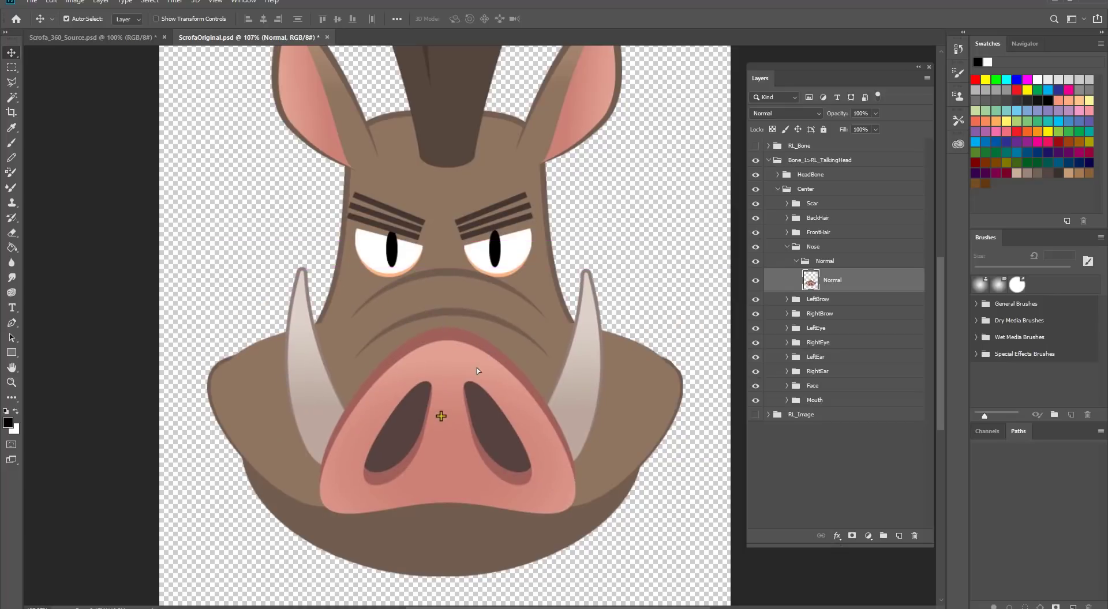
key(ctrl)
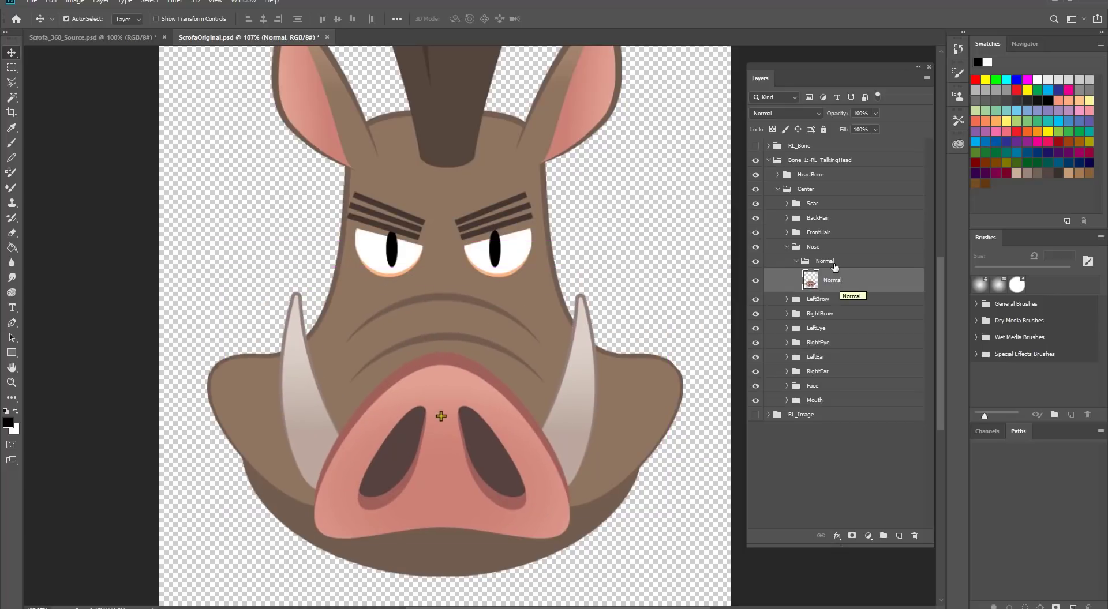
Delete the Normal subgroup from the Nose group and bring up the Scrofa_360_Source.psd document
click(833, 265)
key(Delete)
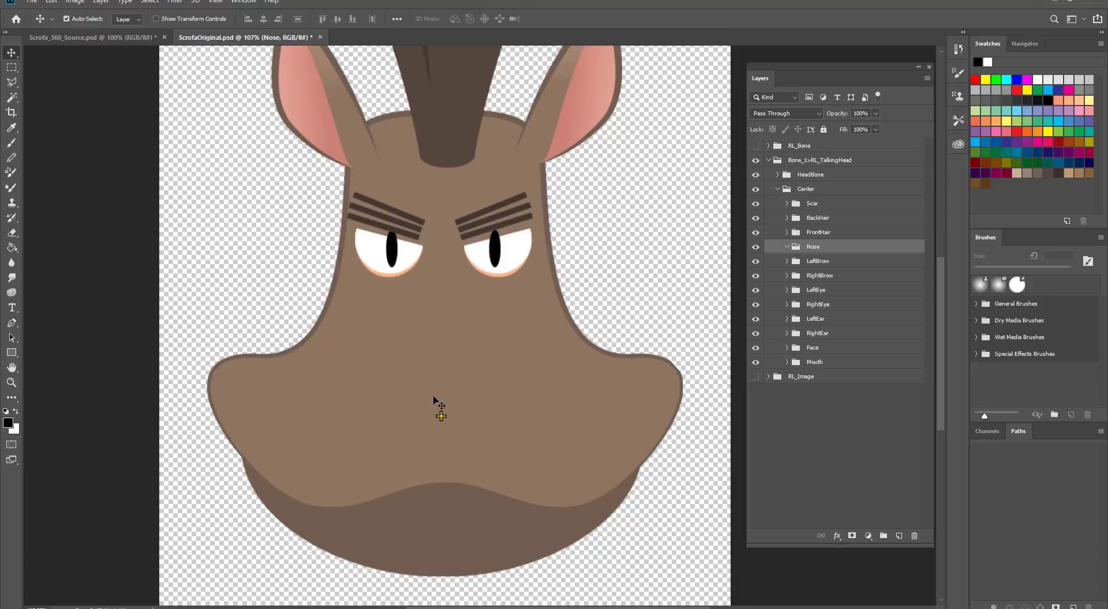
click(86, 38)
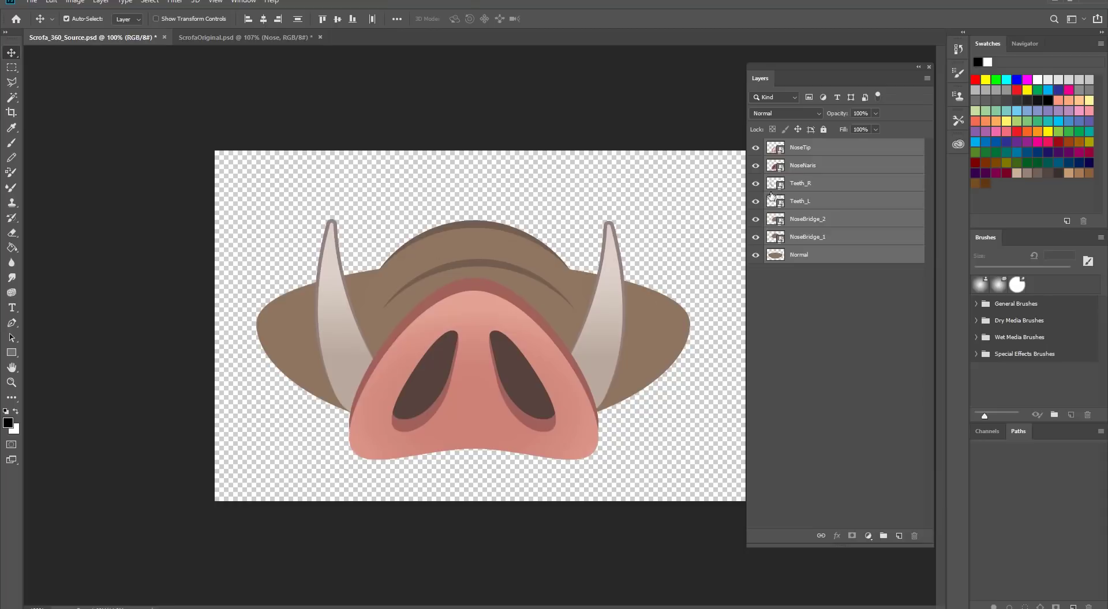
Move the NoseTip, NoseNaris, nose bridge, base and tusk layers apart to check that each piece is separate
click(806, 166)
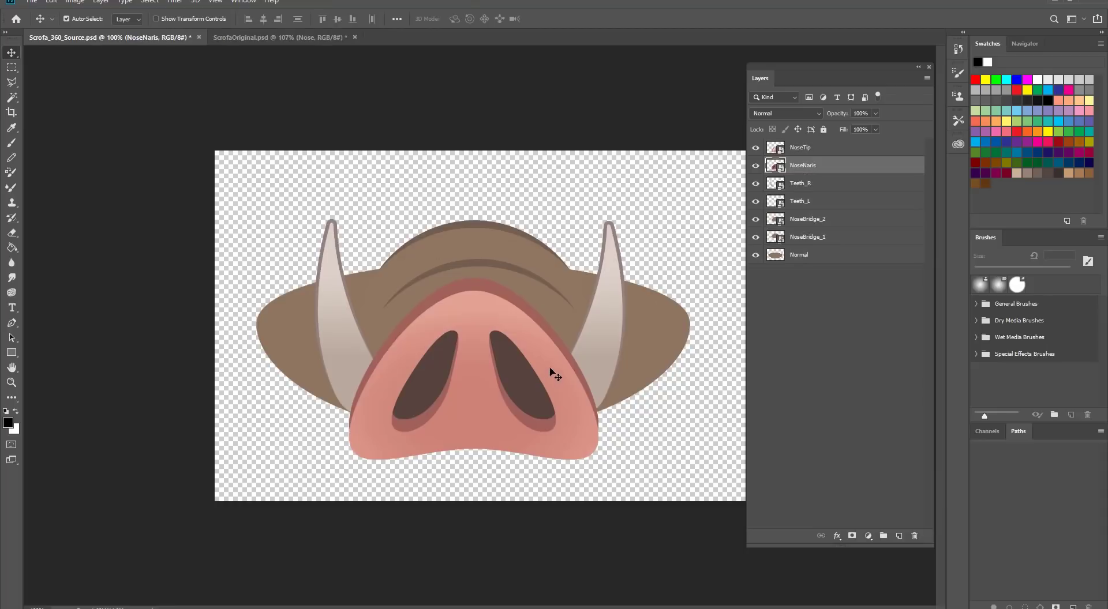
drag(550, 378, 556, 409)
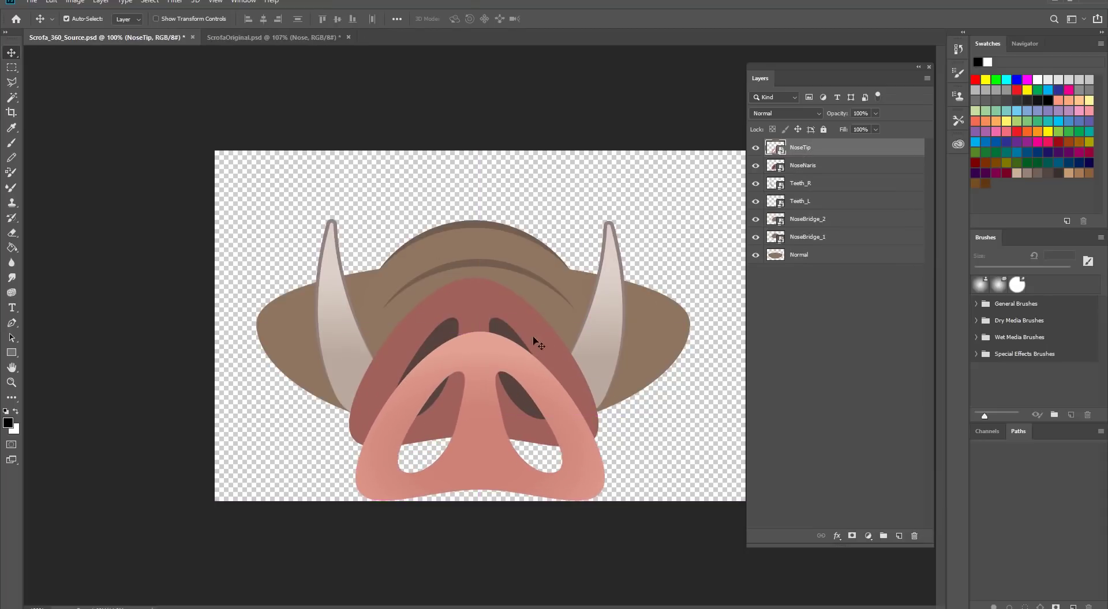
drag(503, 302, 442, 346)
click(498, 288)
mouse_move(498, 289)
mouse_down()
mouse_move(532, 283)
mouse_move(524, 277)
mouse_move(513, 299)
mouse_up()
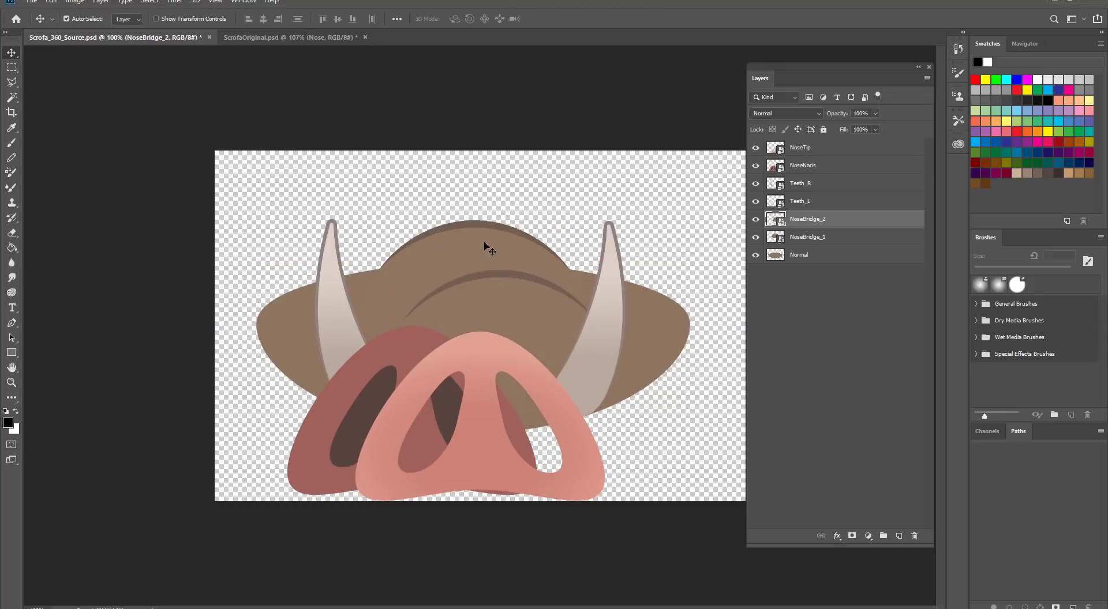
drag(485, 248, 490, 217)
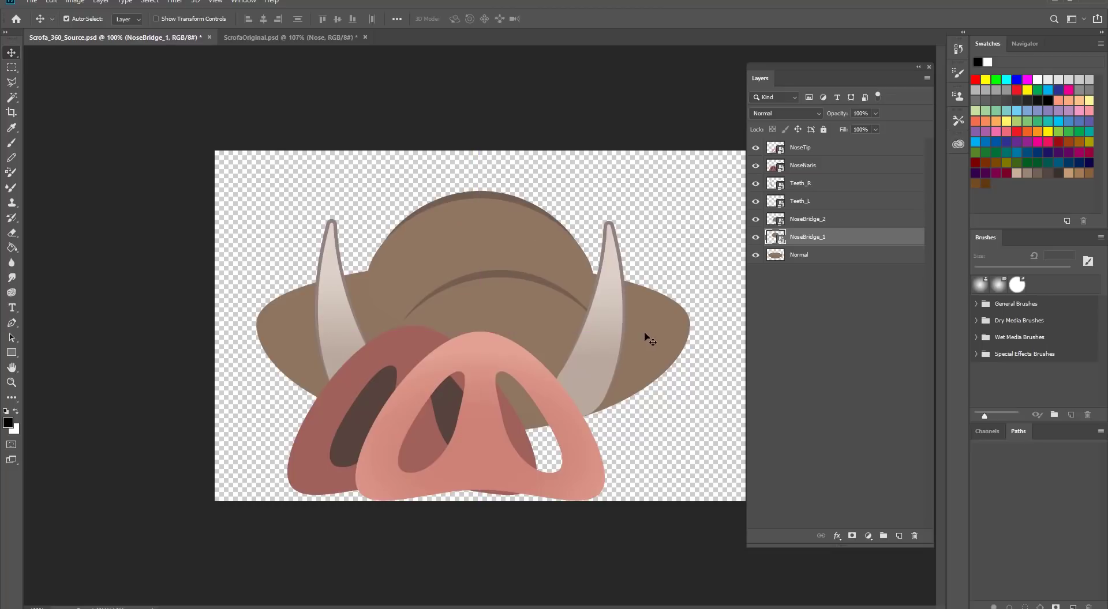
mouse_move(648, 336)
mouse_down()
mouse_move(675, 327)
mouse_move(592, 360)
mouse_move(618, 291)
mouse_move(659, 320)
mouse_up()
drag(587, 345, 604, 334)
drag(332, 329, 324, 302)
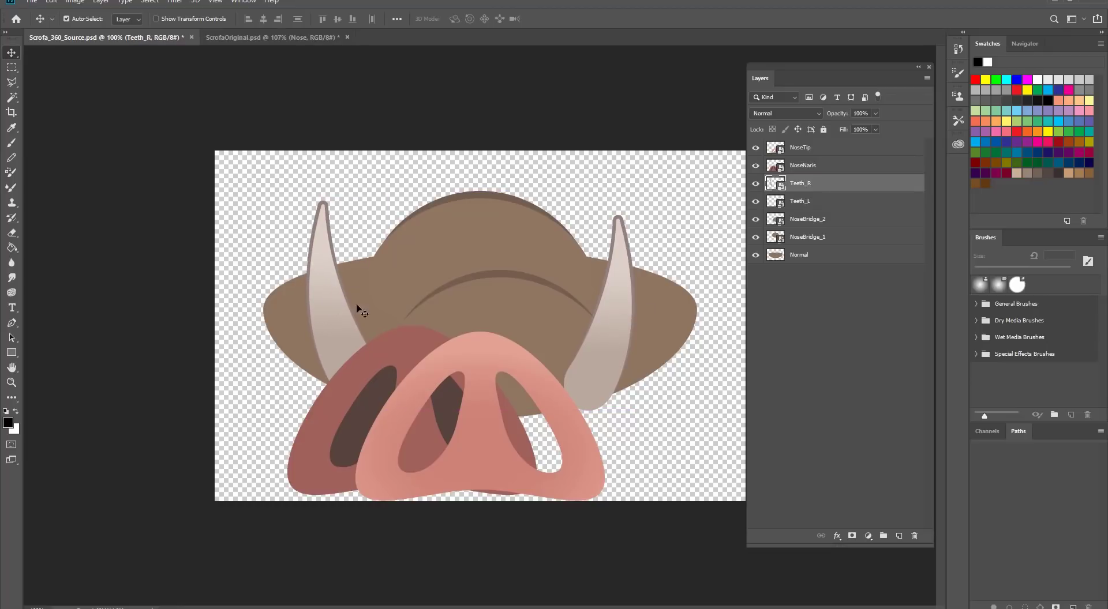
Undo all the test moves of the nose and tusk pieces in the source document
key(ctrl+z)
key(ctrl+z)
key(ctrl+z)
key(ctrl+z)
key(ctrl+z)
key(ctrl+z)
key(ctrl+z)
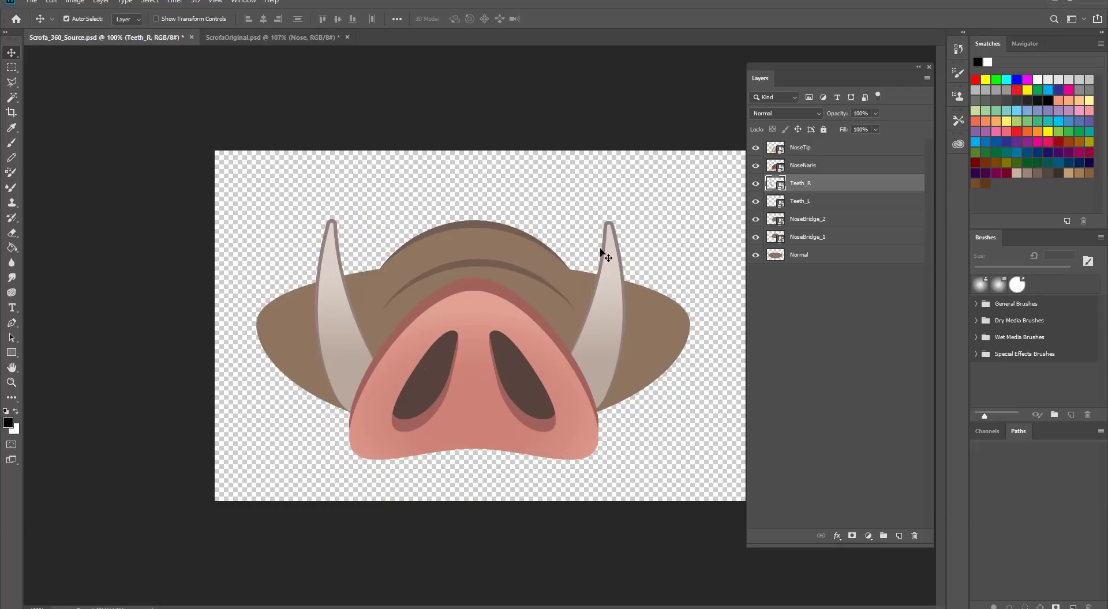
Copy all layers from NoseTip to Normal into ScrofaOriginal.psd's Nose group, placing the nose artwork over the muzzle
click(799, 149)
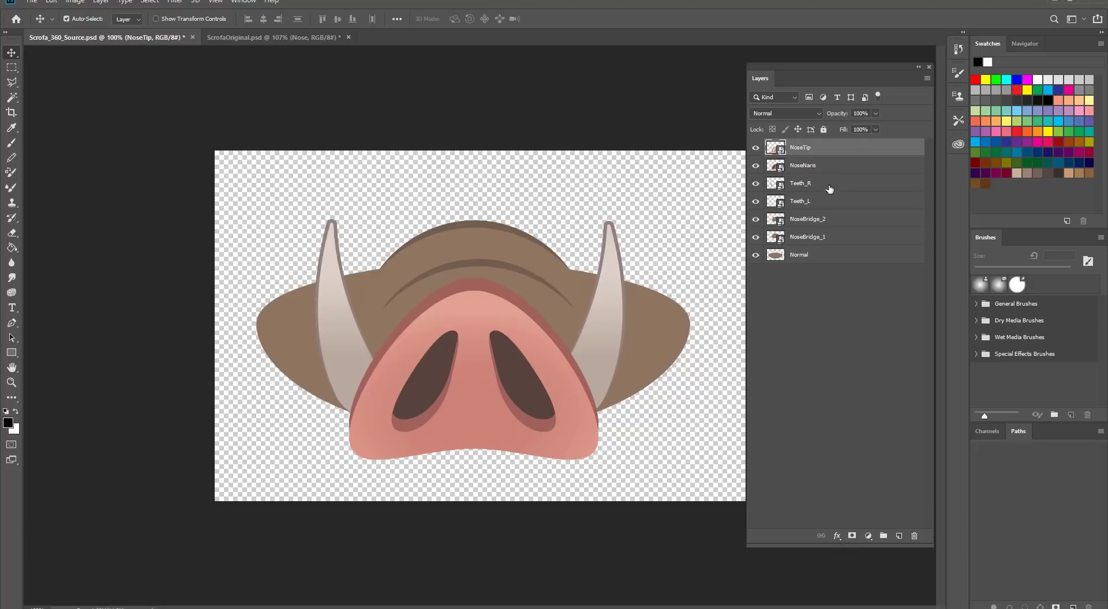
shift+click(817, 256)
drag(517, 267, 443, 391)
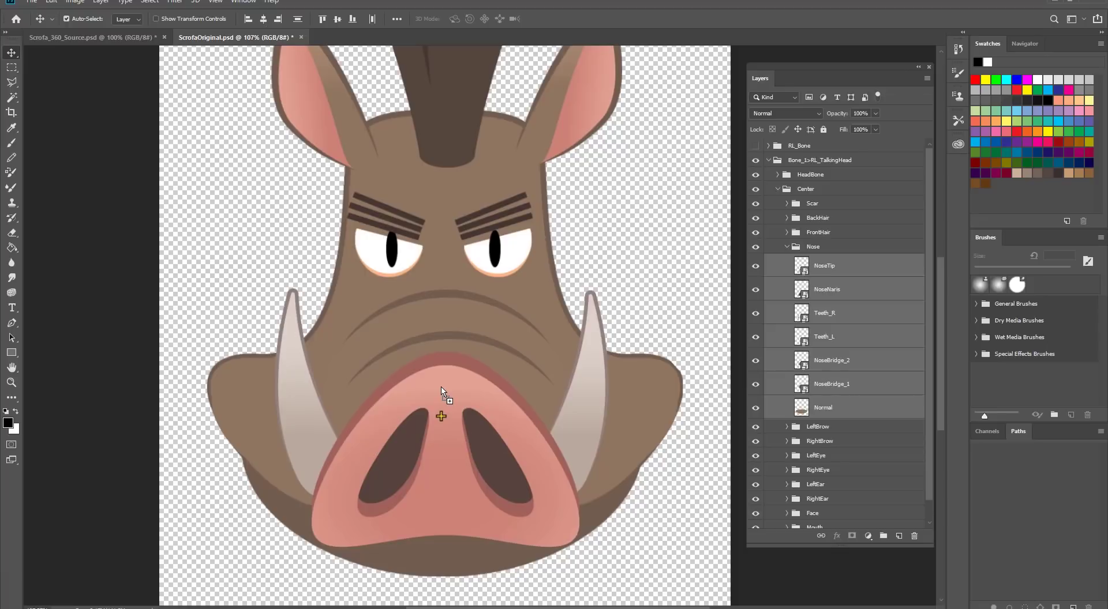
Review the layers inside the Nose group one by one, from NoseTip down to NoseBridge_1 and Normal
click(836, 248)
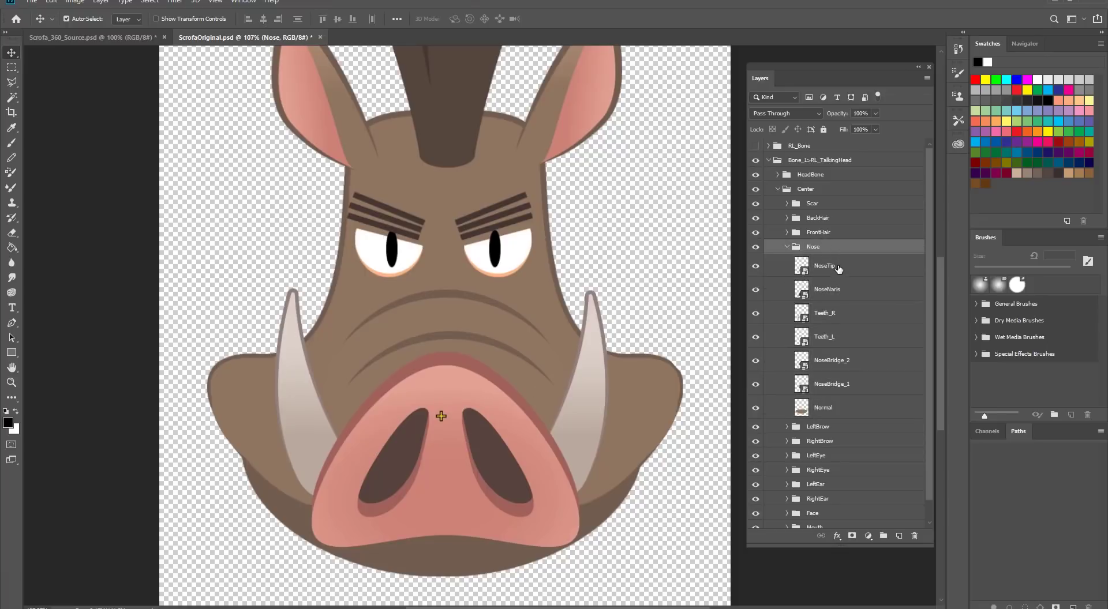
click(838, 269)
click(833, 292)
click(831, 312)
click(832, 338)
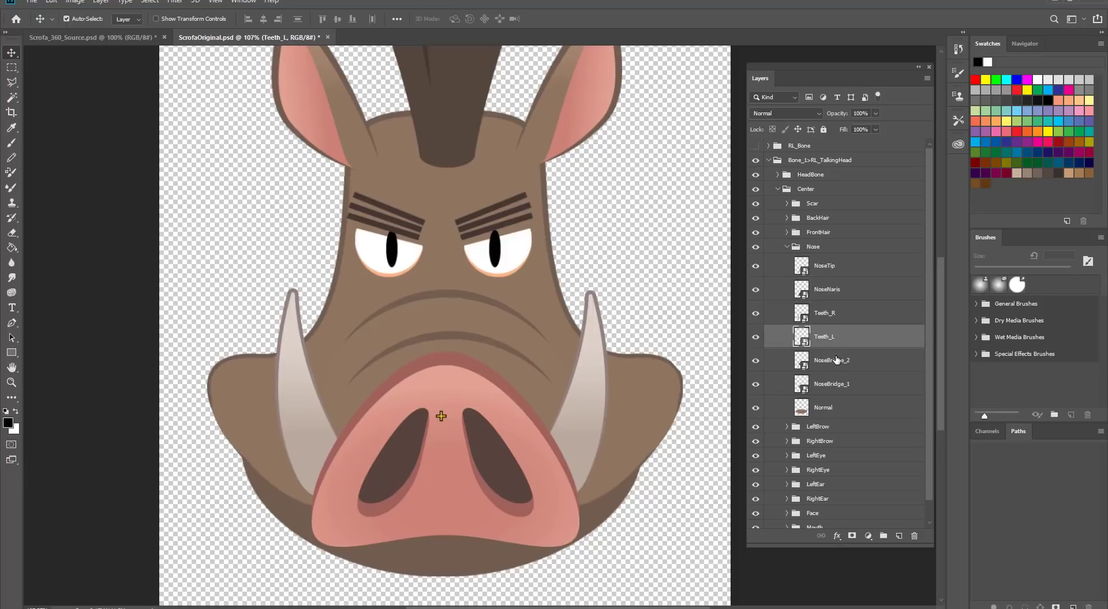
click(836, 360)
click(837, 385)
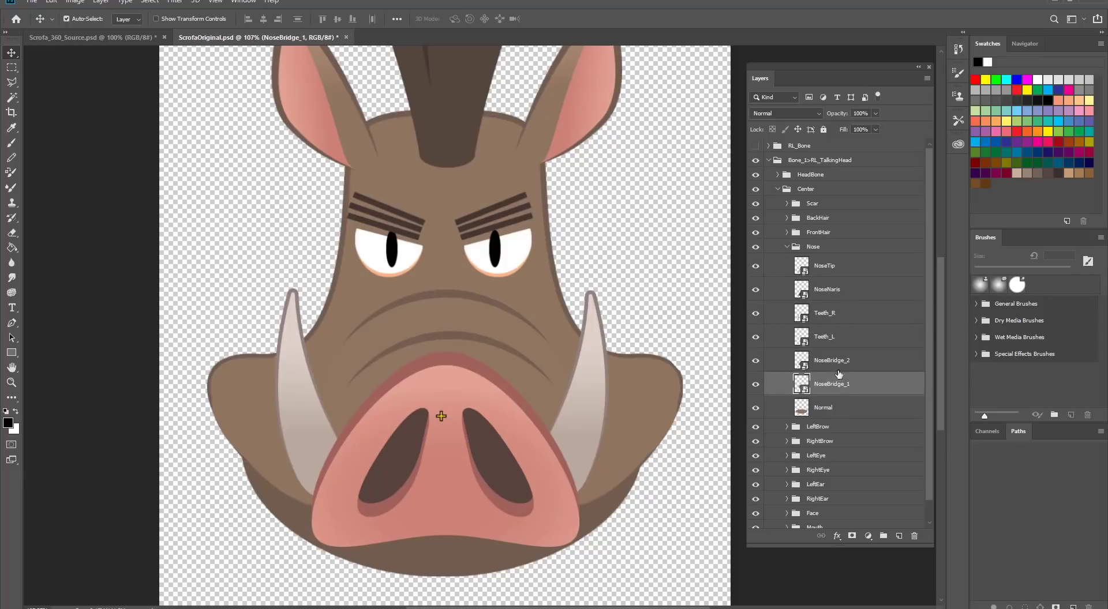
click(827, 413)
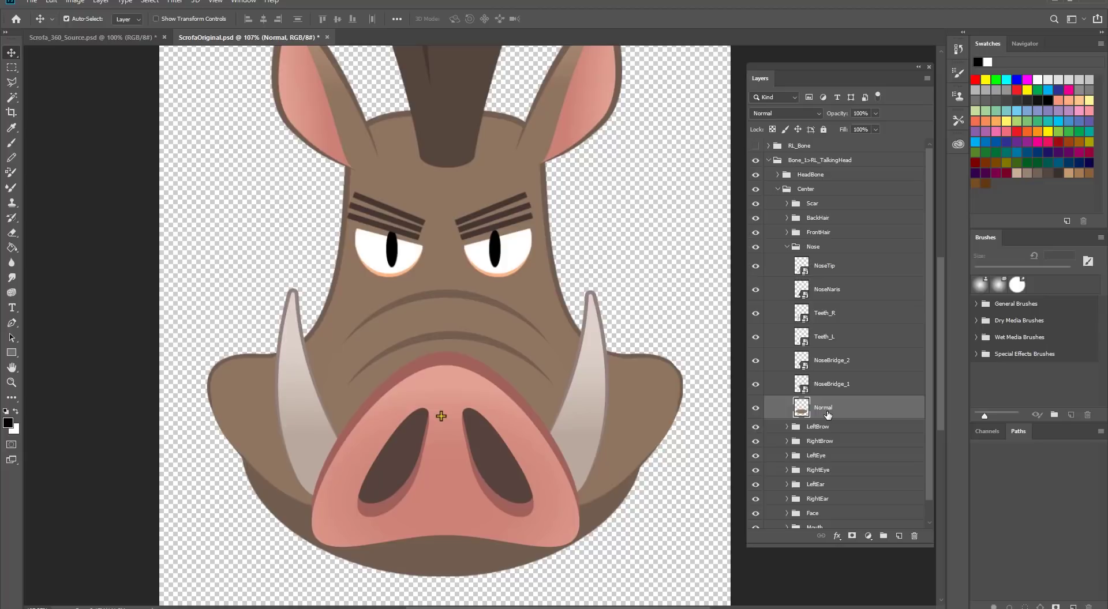
click(827, 388)
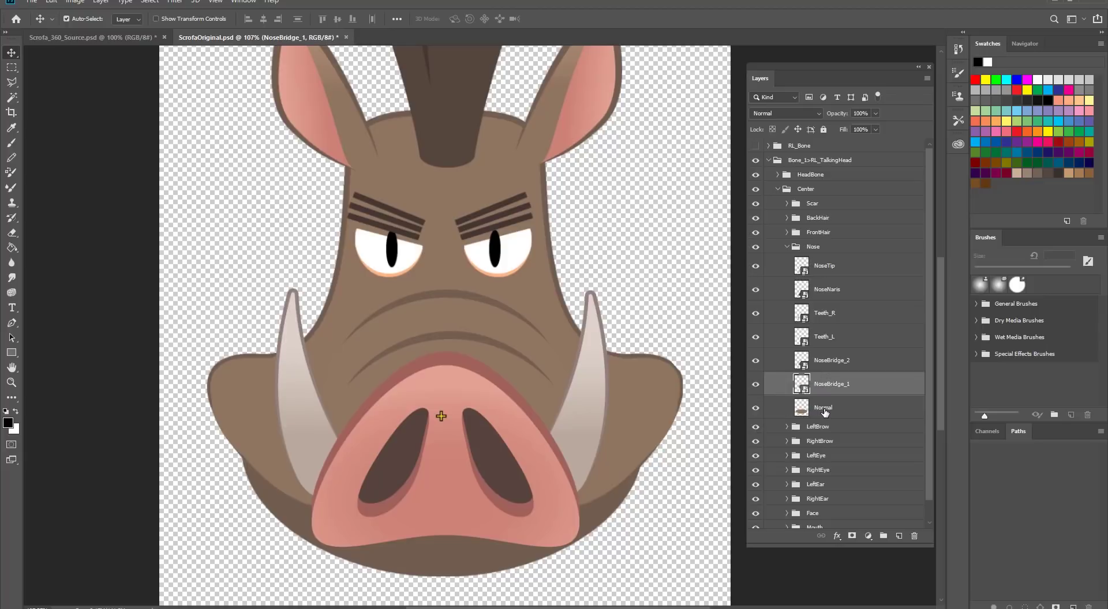
Try moving the layers NoseTip through NoseBridge_1 out of the Nose group, placing them directly above it in the Center group
click(825, 411)
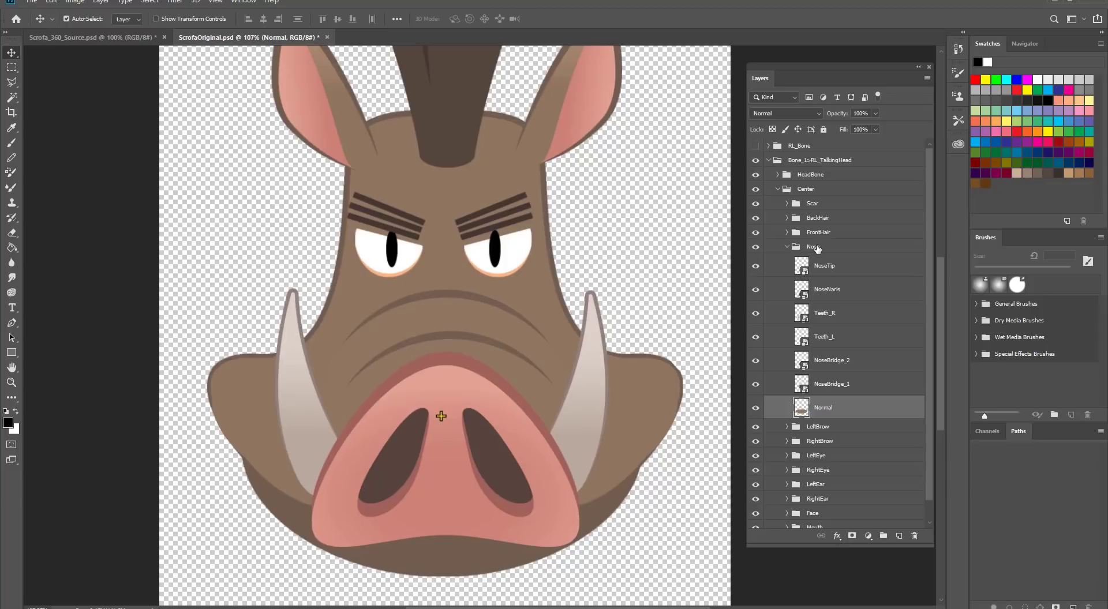
click(837, 387)
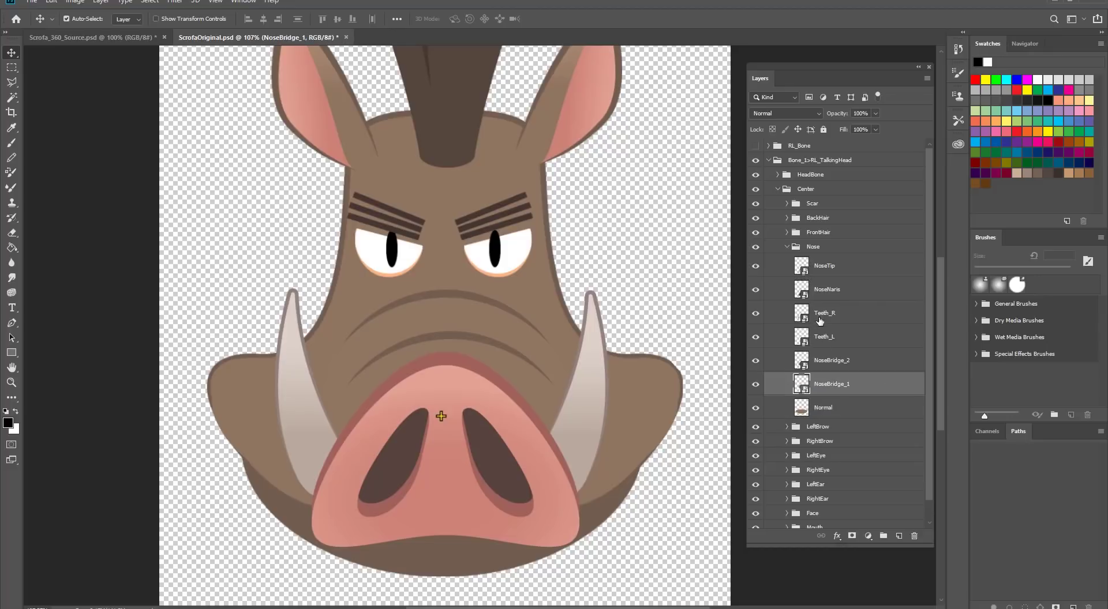
shift+click(825, 273)
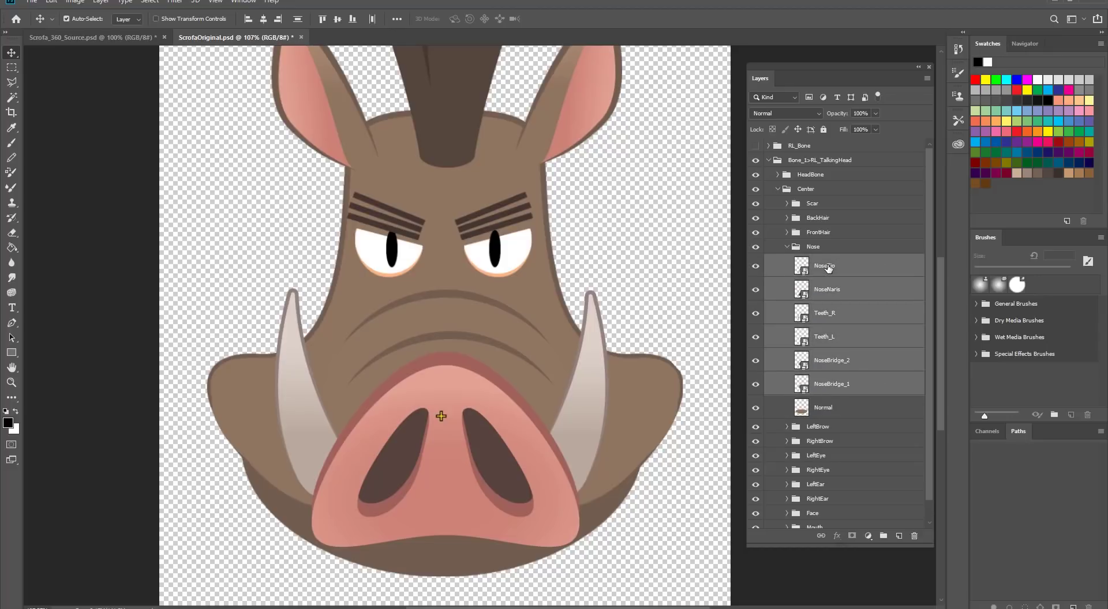
drag(841, 269, 831, 241)
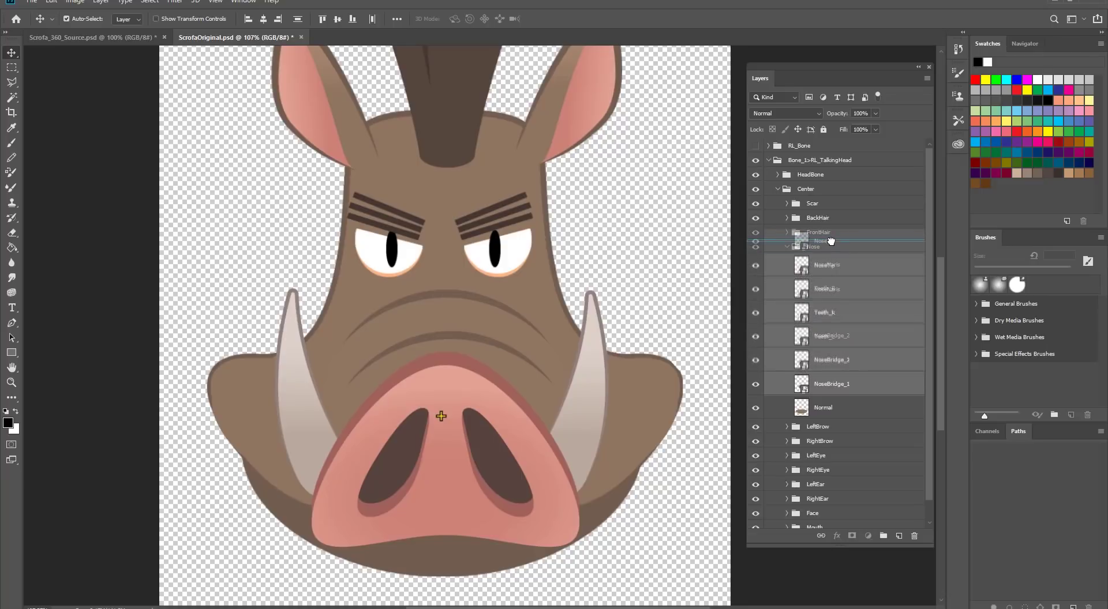
drag(831, 241, 831, 241)
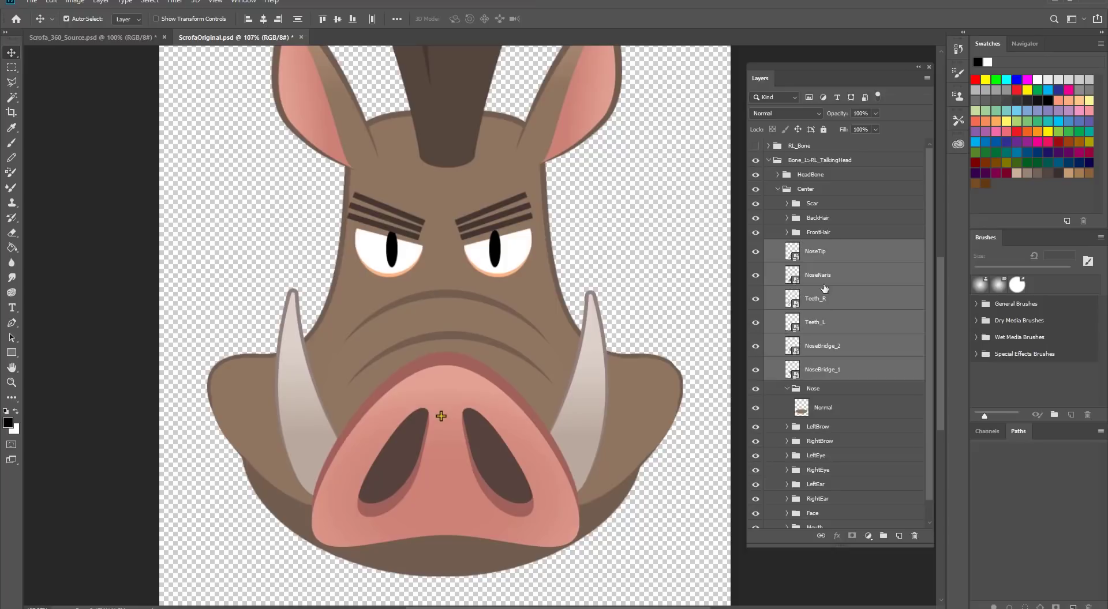
click(788, 390)
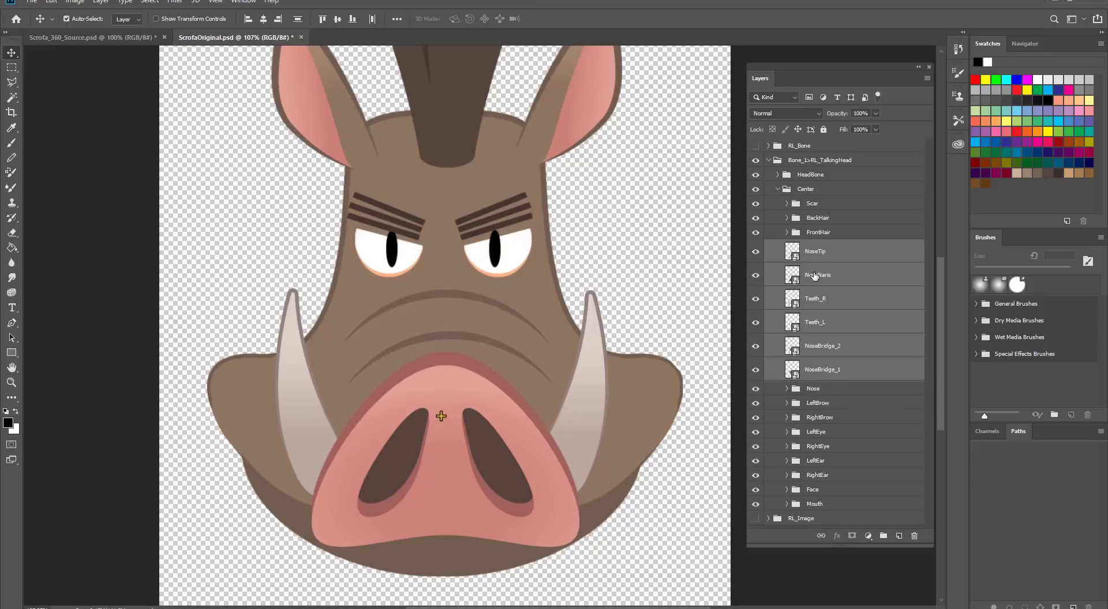
drag(460, 397, 452, 393)
key(Delete)
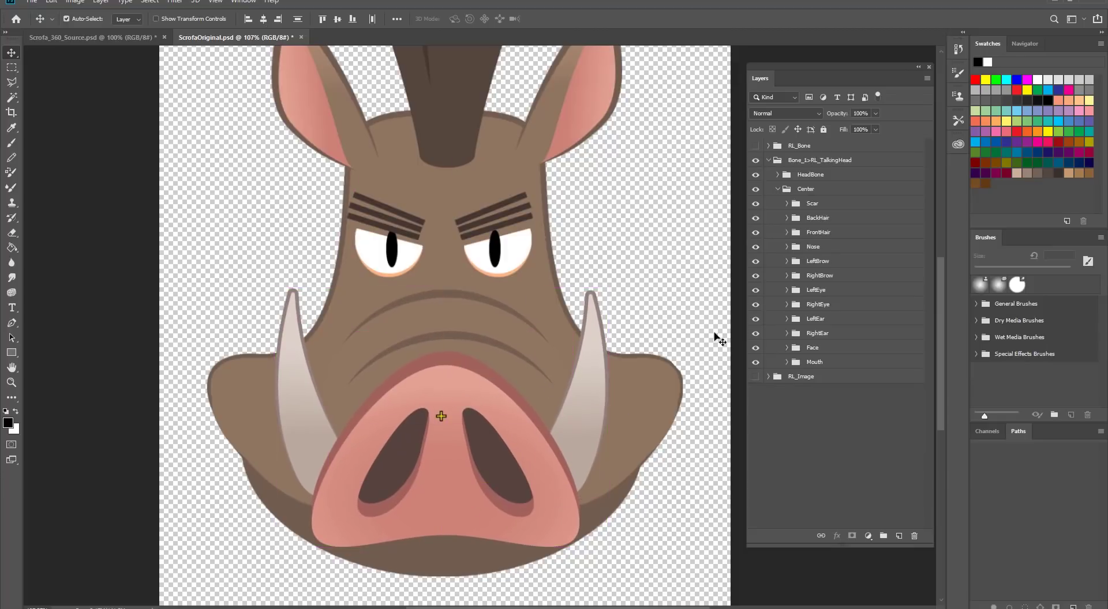
Expand the Nose and HeadBone groups and select the Nose bone marker layer inside HeadBone
click(787, 247)
click(838, 296)
click(837, 371)
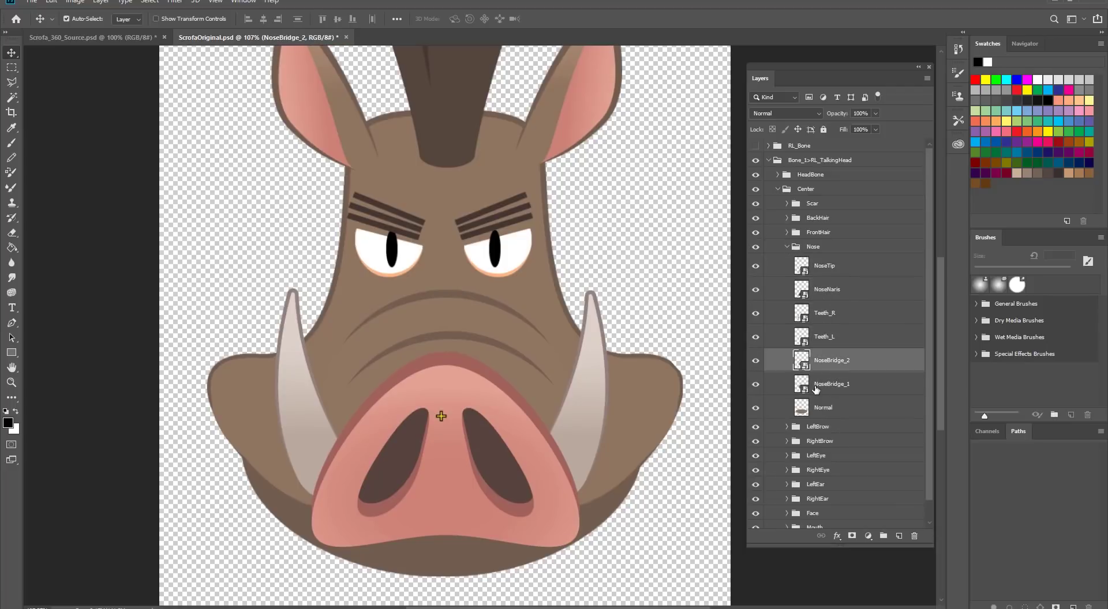
key(ctrl)
click(778, 175)
click(825, 338)
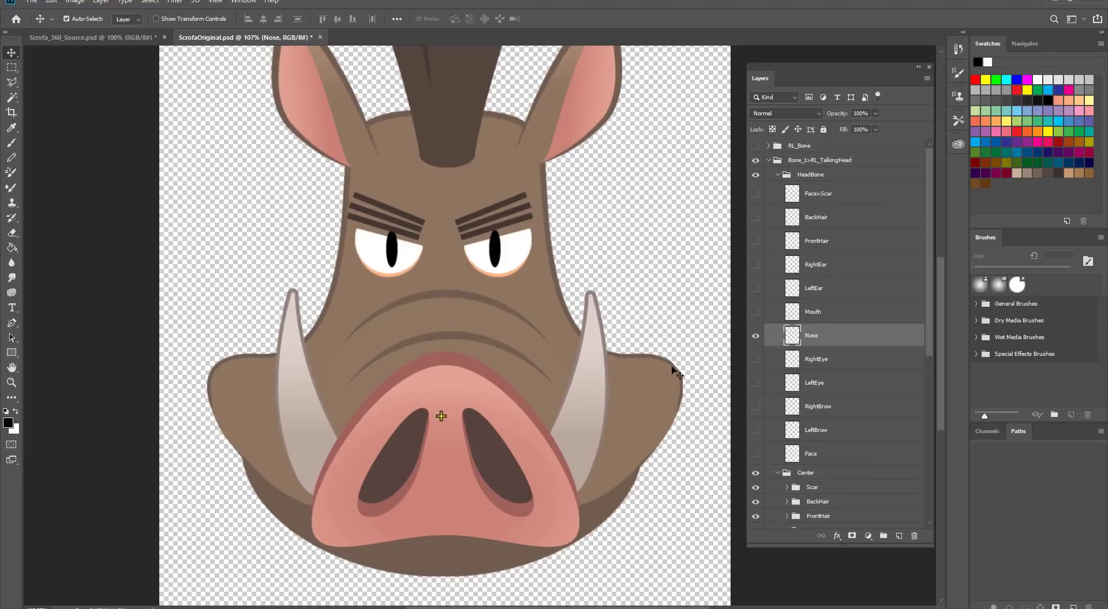
right_click(829, 337)
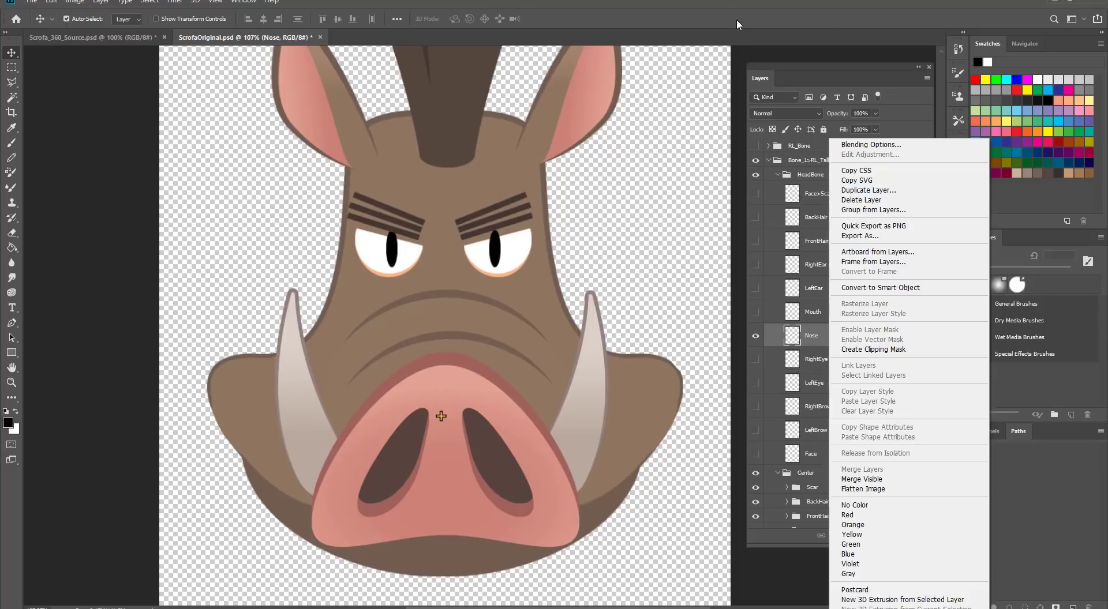
key(Escape)
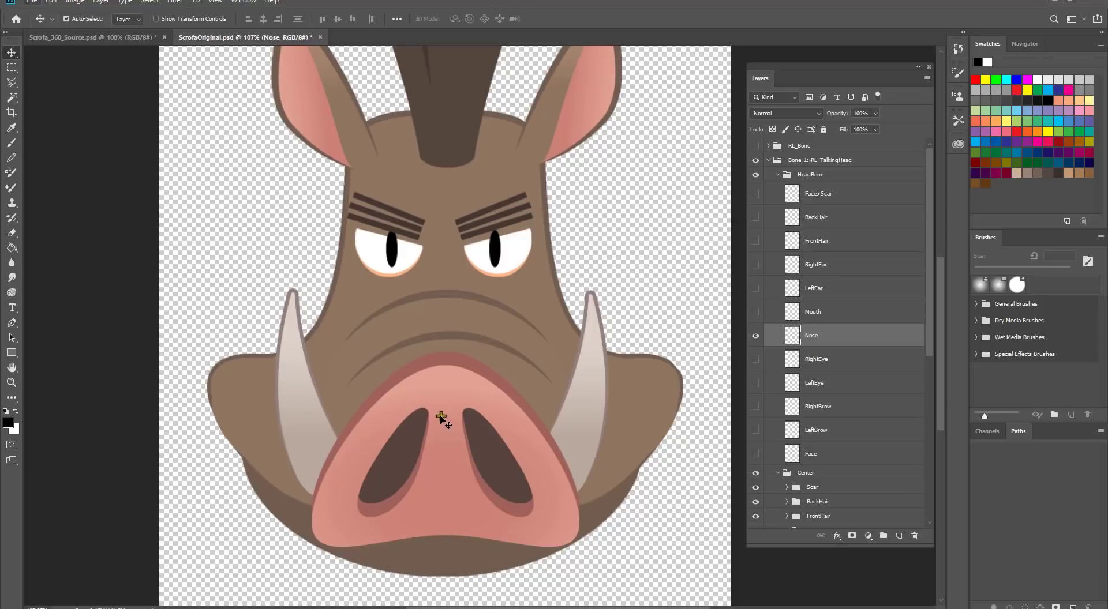
Duplicate the Nose bone marker six times, placing four copies up the snout's centre line and one at each tusk's base
drag(441, 413, 443, 308)
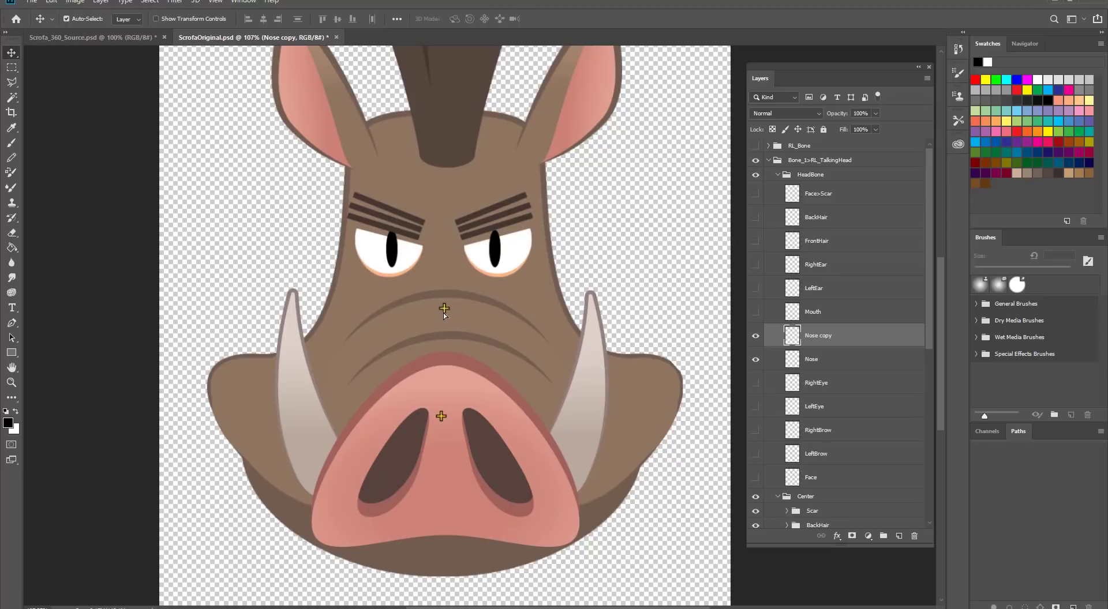
drag(444, 310, 576, 458)
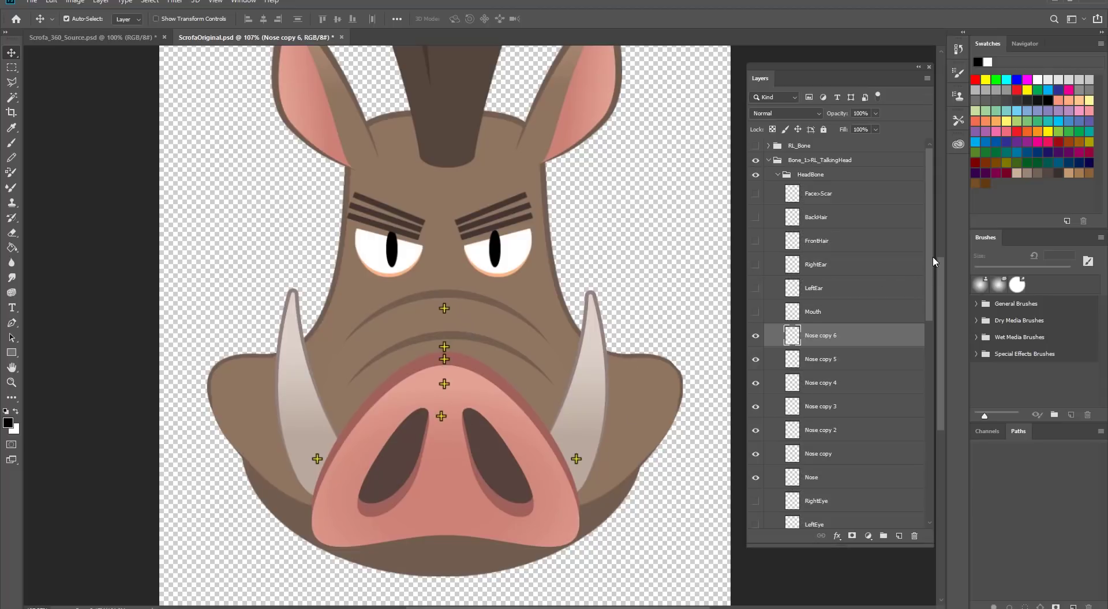
drag(929, 275, 933, 443)
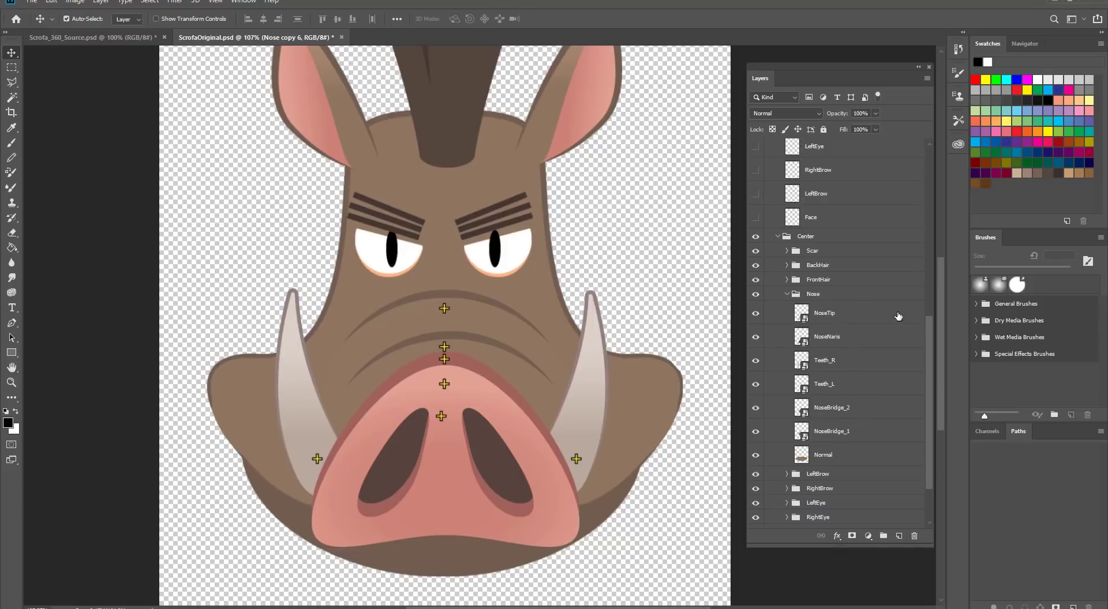
drag(931, 333, 926, 219)
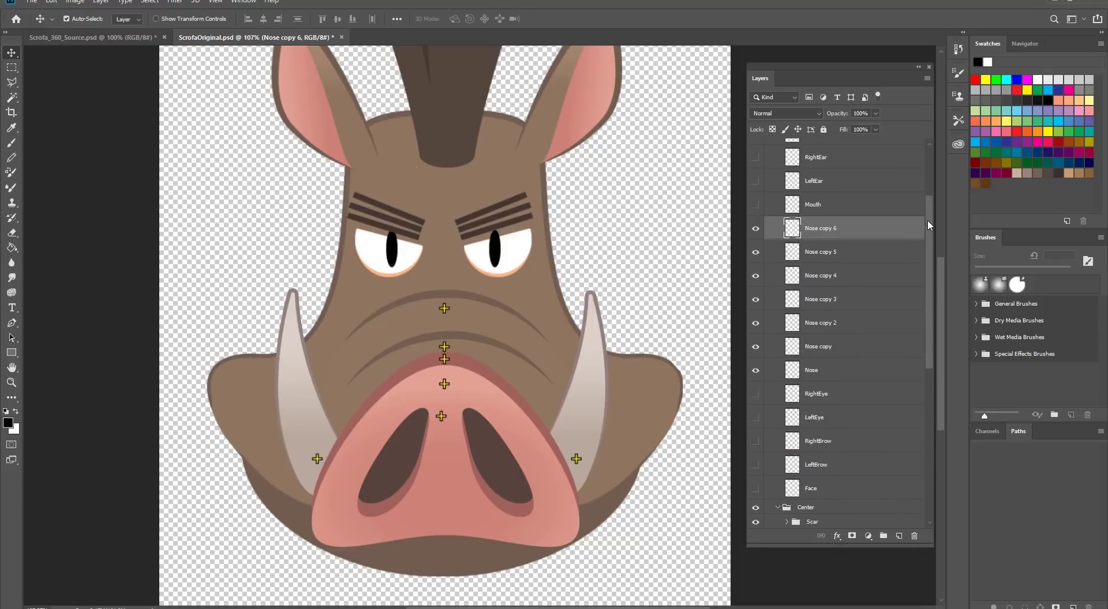
click(822, 348)
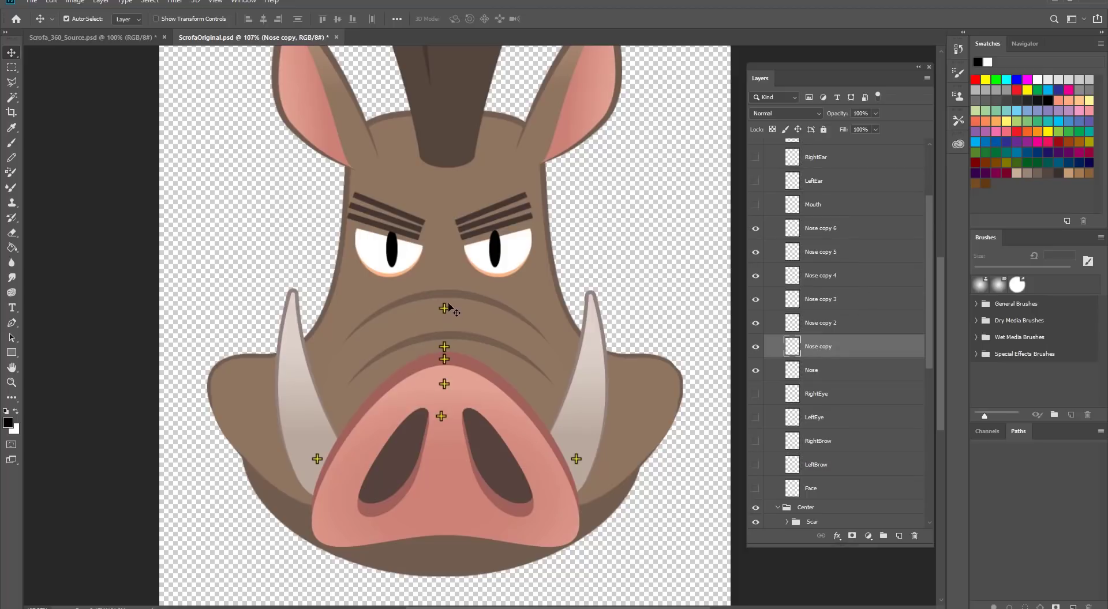
mouse_move(447, 313)
mouse_down()
mouse_move(451, 305)
mouse_move(448, 314)
mouse_up()
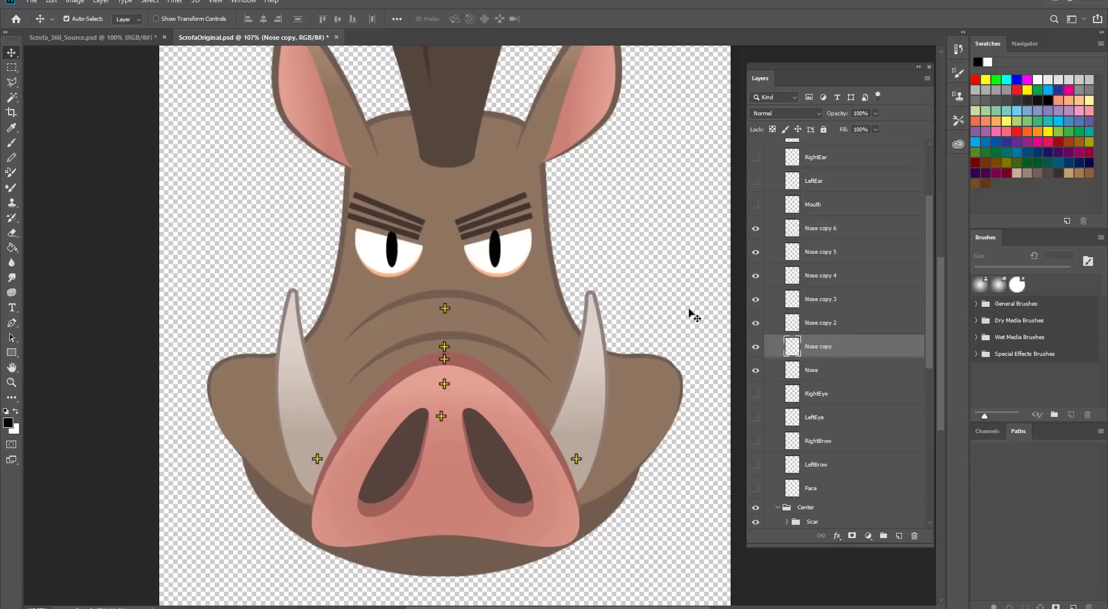
Rename the marker layer Nose copy as NoseBridge_1 and Nose copy 2 as NoseBridge_1>NoseBridge_2
double_click(825, 348)
text(NoseBridge_1)
key(Return)
double_click(829, 323)
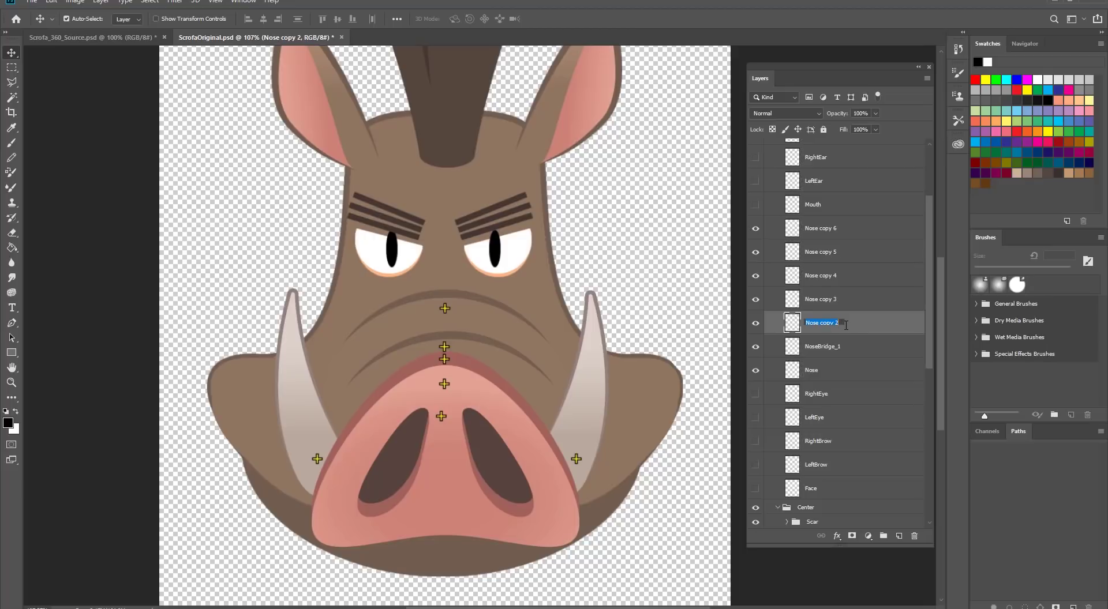
text(NoseBridge_1>NoseBridge_2)
key(Return)
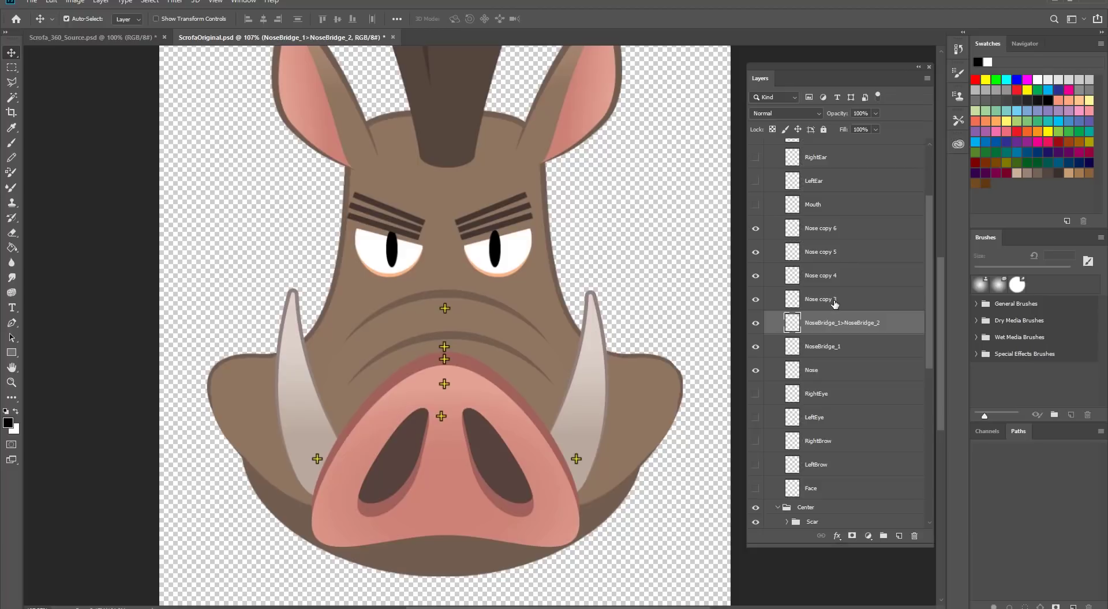
Rename the marker layer Nose copy 3 as NoseNaris and Nose copy 4 as NoseTip
double_click(834, 300)
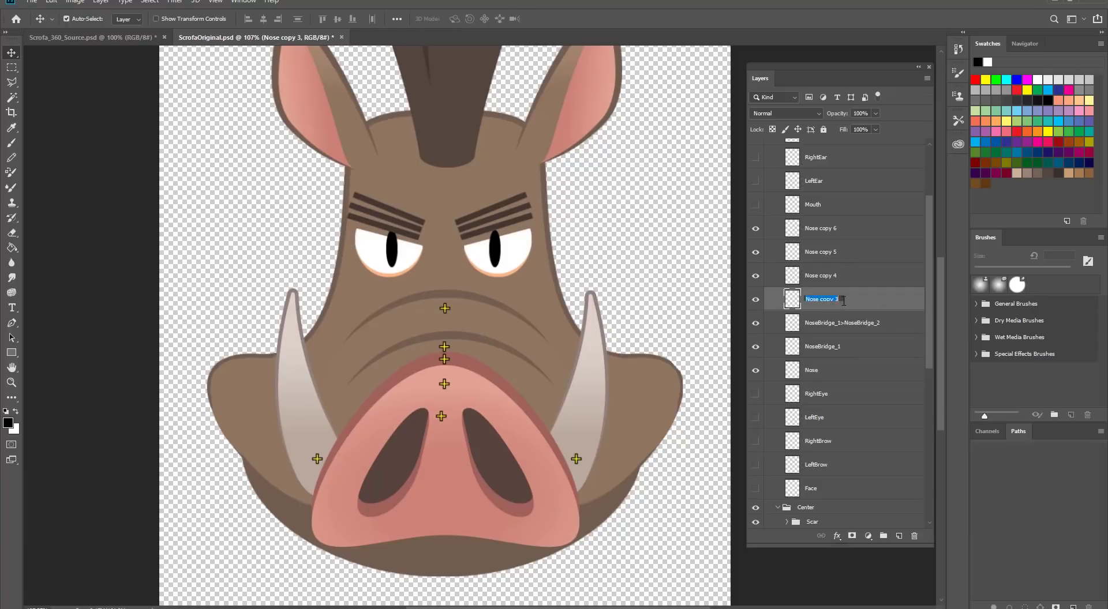
text(NoseNaris)
key(Return)
double_click(827, 277)
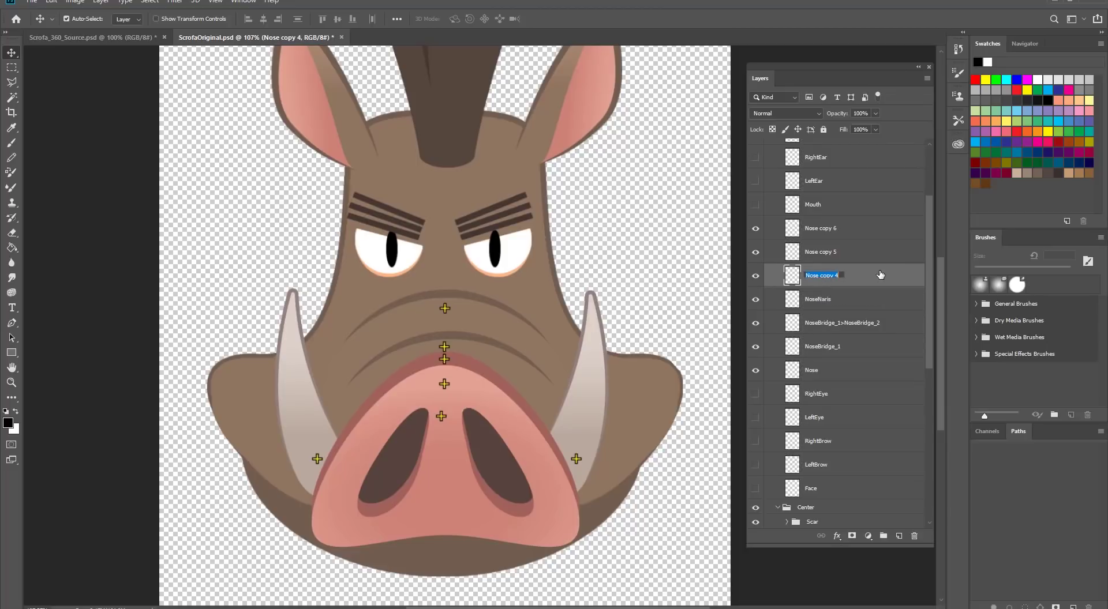
text(NoseTip)
key(Return)
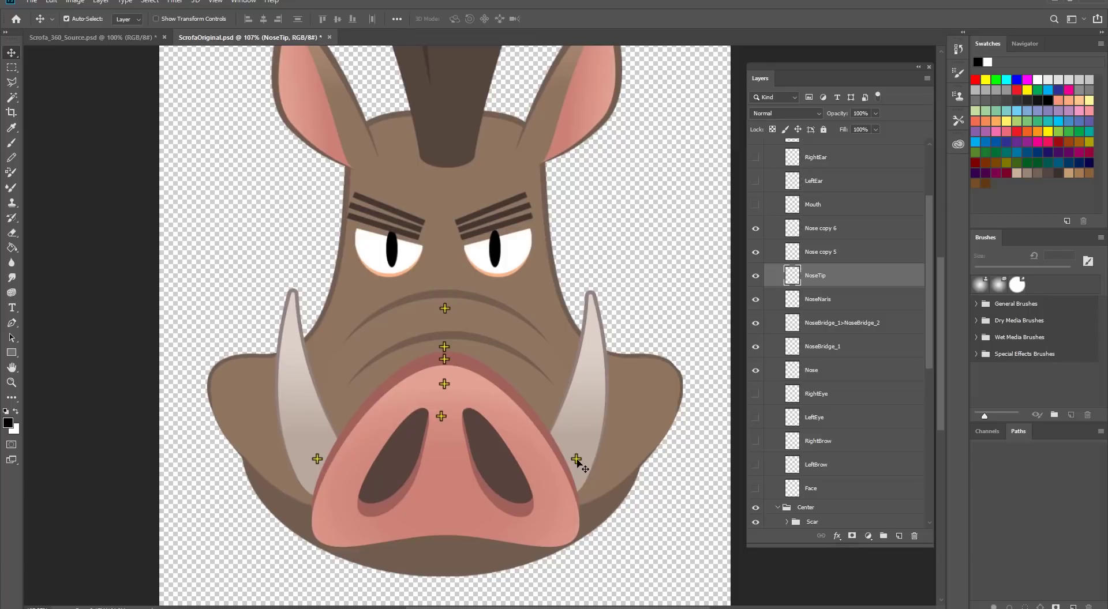
Rename the tusk marker layers Nose copy 5 and Nose copy 6 as Teeth_R and Teeth_L
double_click(834, 252)
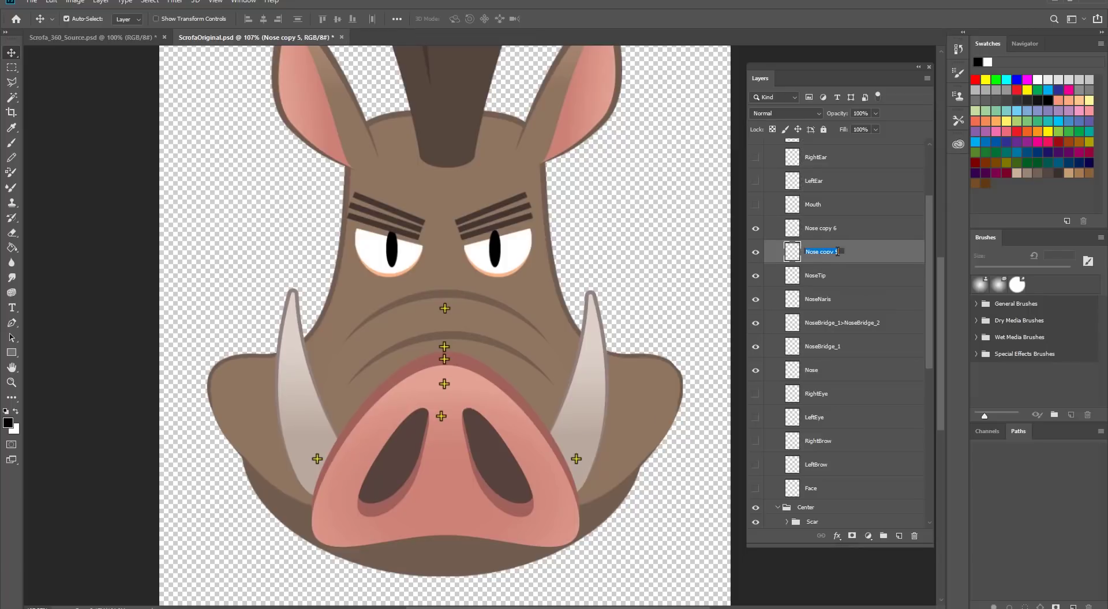
text(Teeth_R)
key(Return)
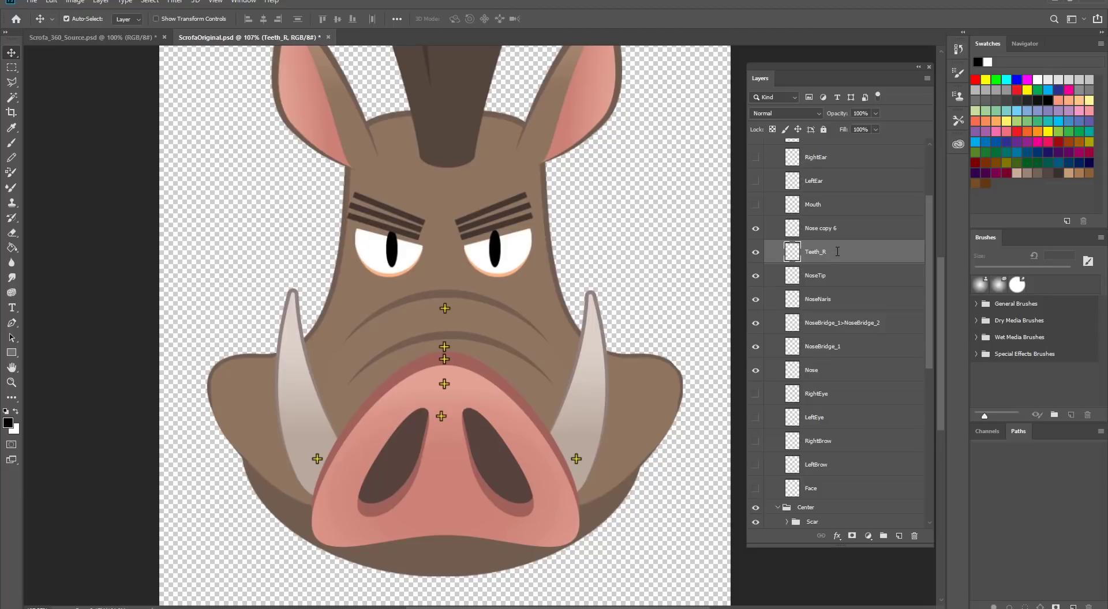
double_click(820, 230)
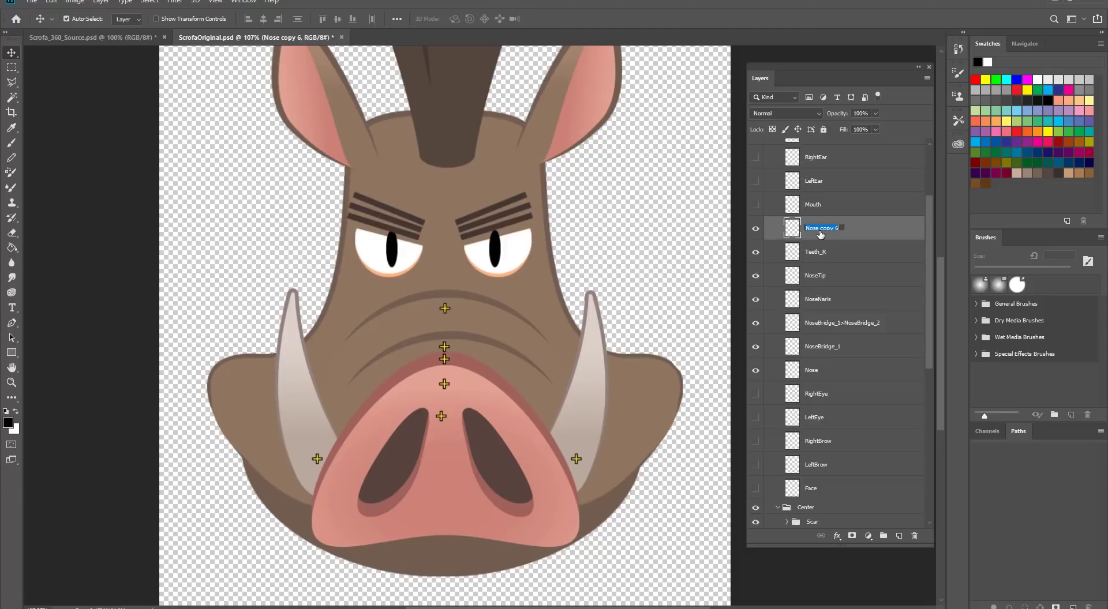
text(Teeth_L)
key(Return)
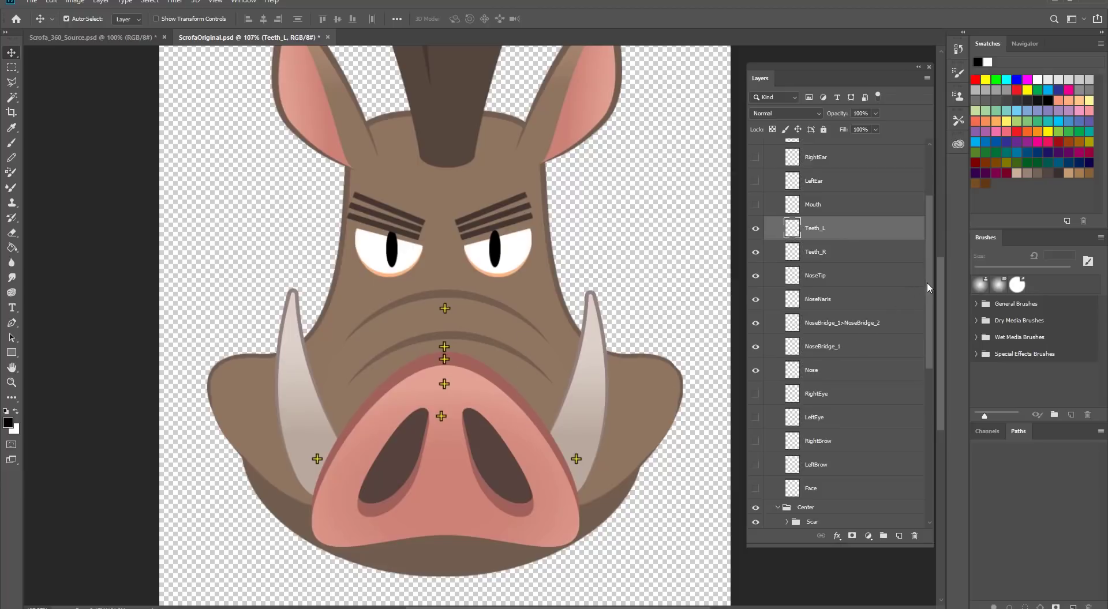
Move the image layers NoseTip through NoseBridge_1 out of the Nose group to just above it, leaving Normal inside
drag(927, 281, 929, 349)
scroll(825, 261, up, 5)
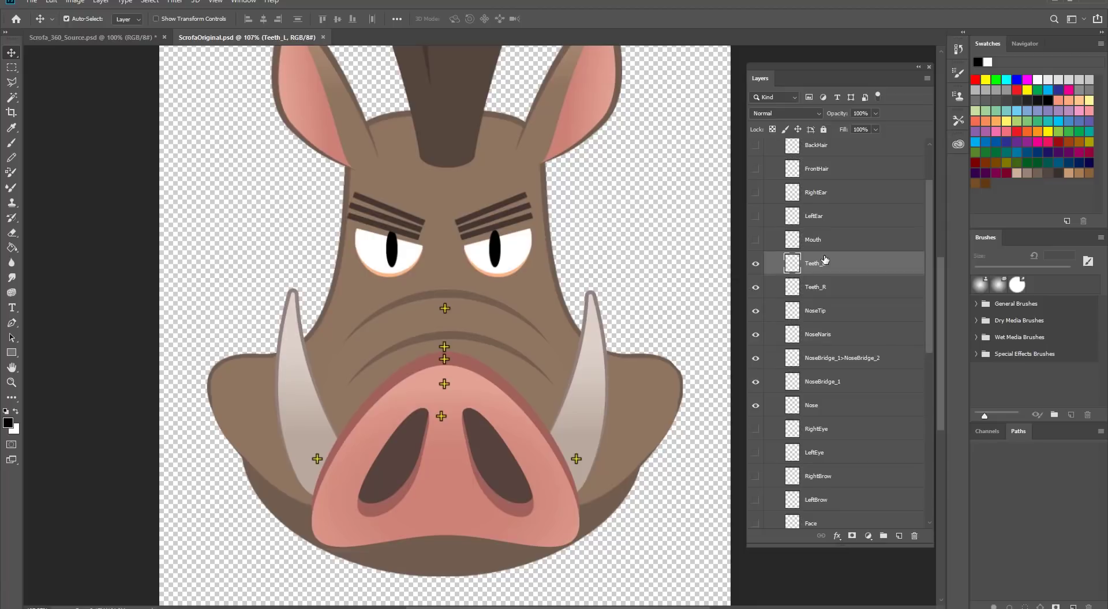
scroll(825, 261, down, 5)
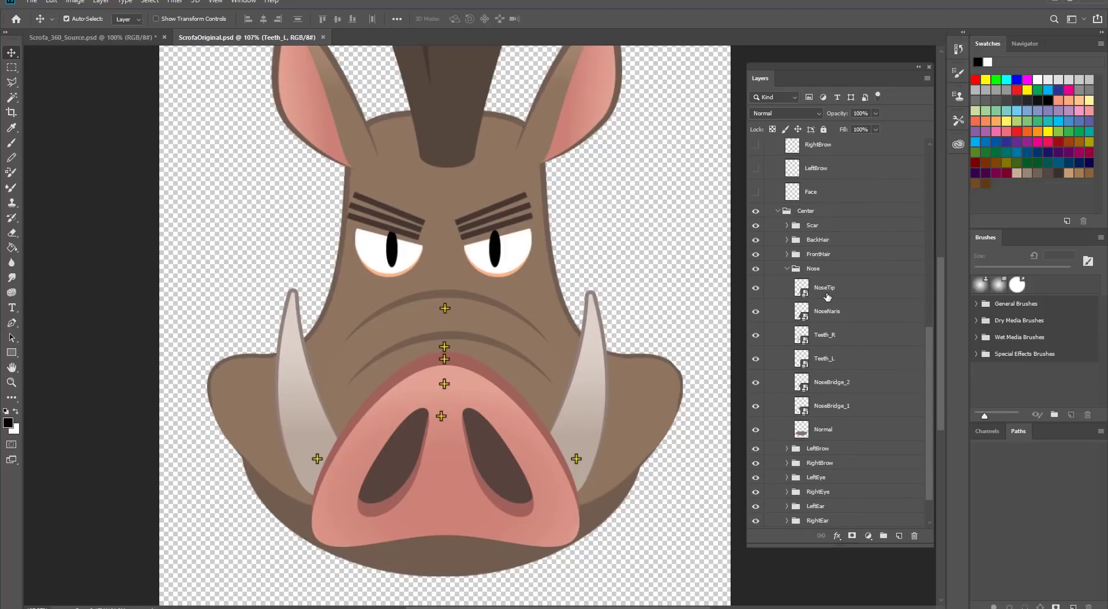
click(827, 296)
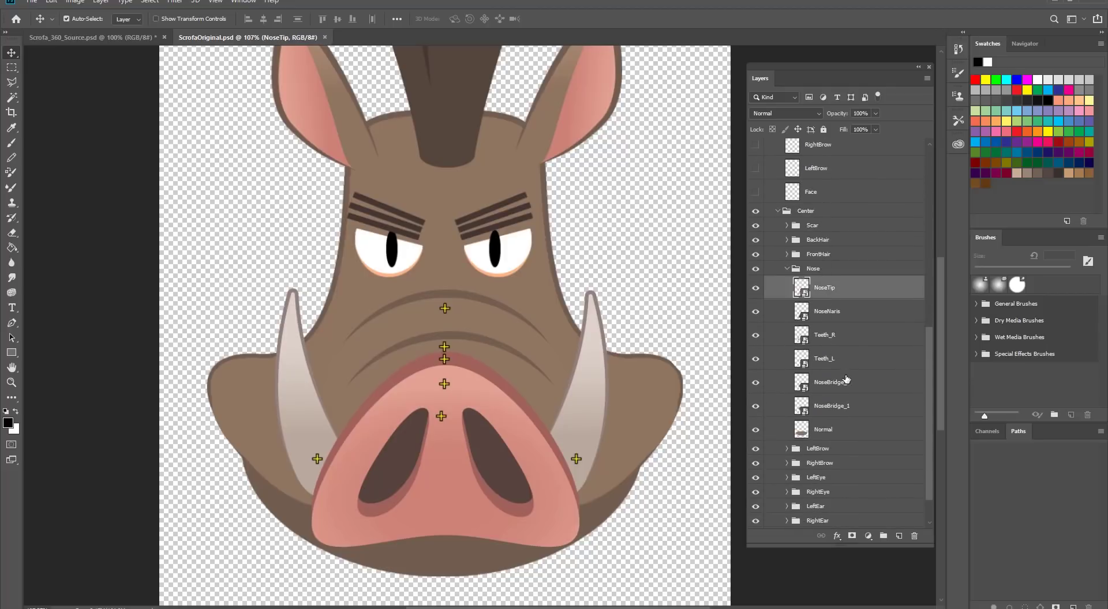
shift+click(840, 407)
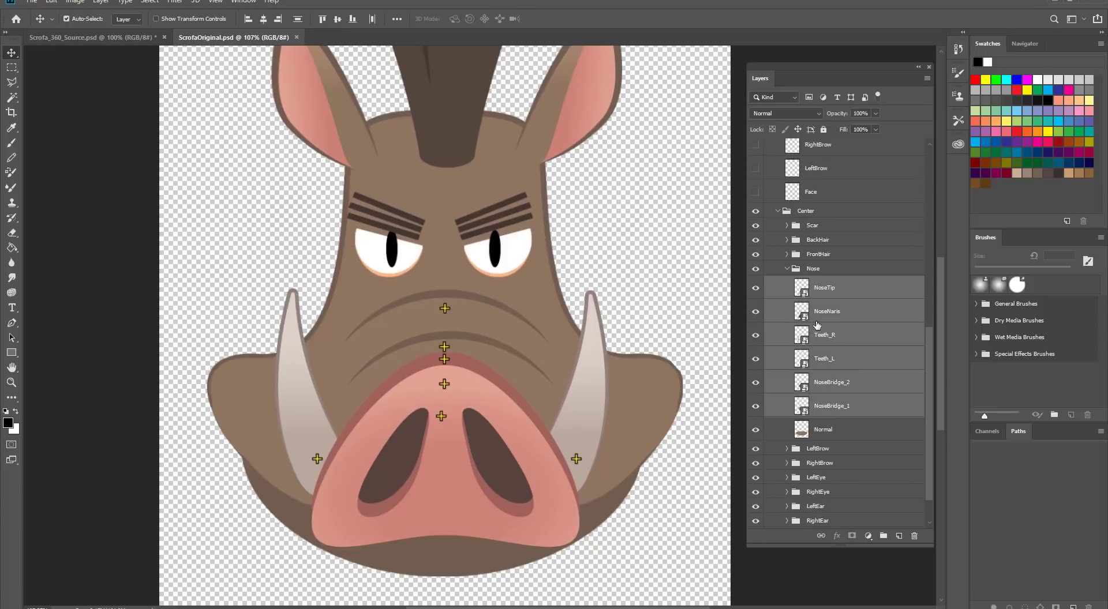
drag(835, 288, 835, 262)
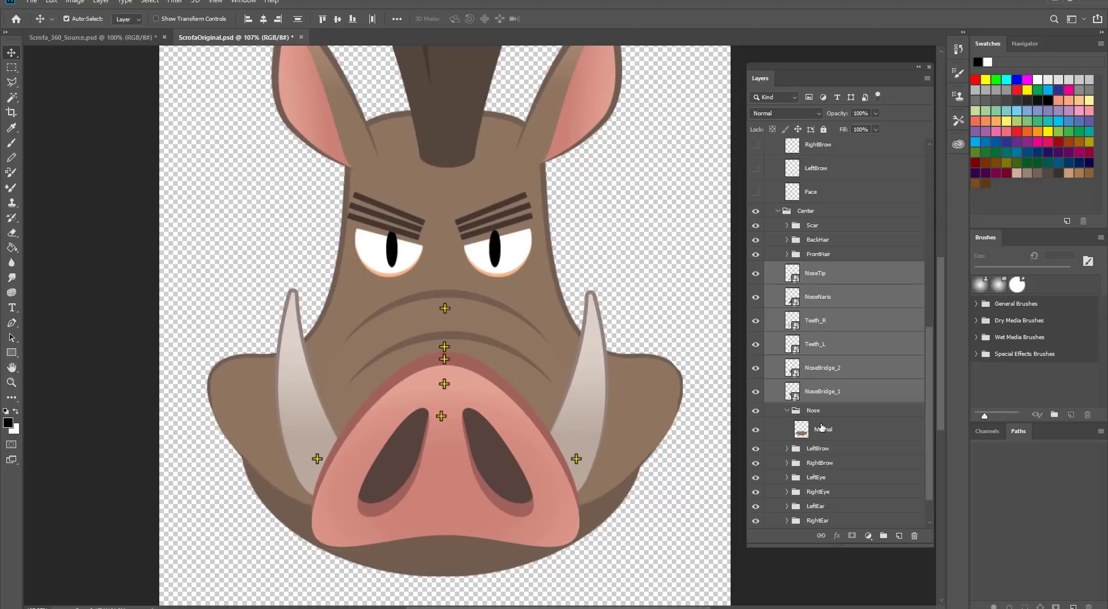
Check the relocated NoseTip and NoseNaris layers, save ScrofaOriginal.psd and switch to Cartoon Animator to view the updated head
click(824, 277)
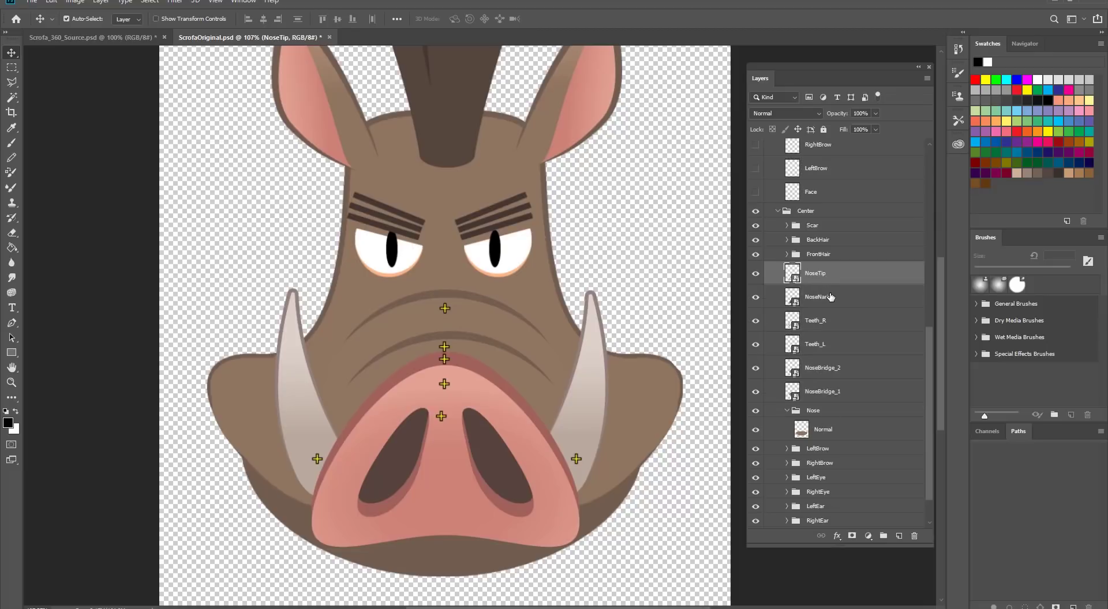
click(830, 297)
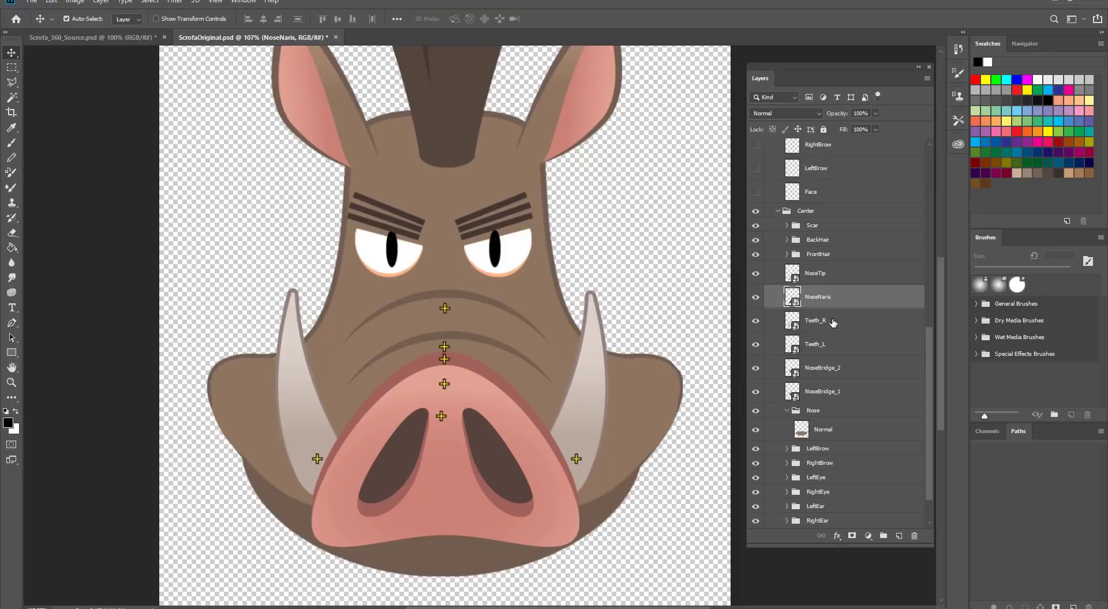
scroll(833, 322, up, 1)
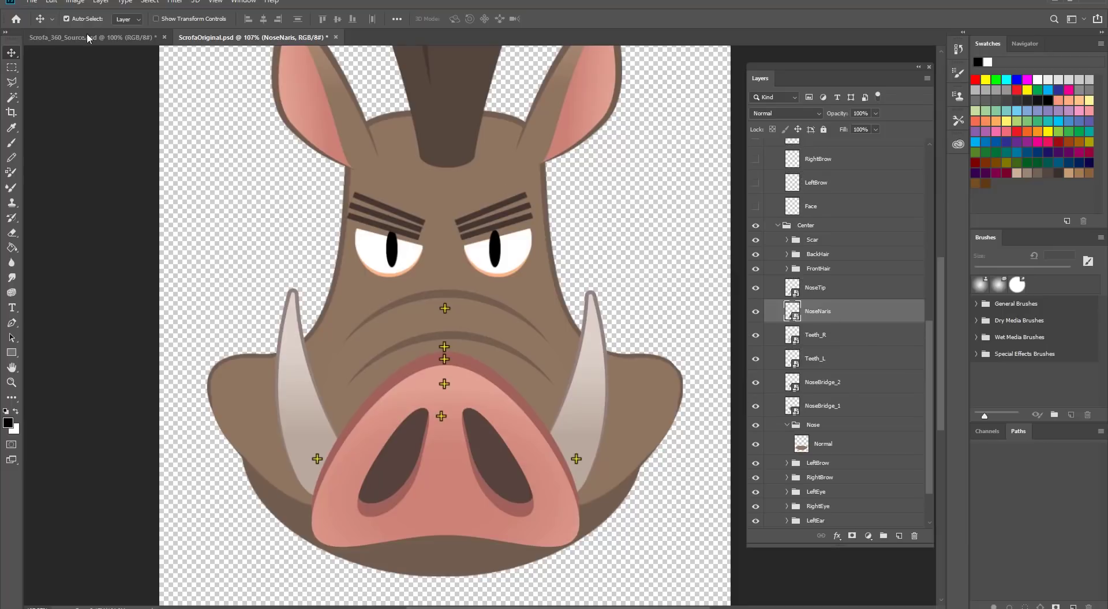
click(36, 3)
click(46, 113)
key(alt+Tab)
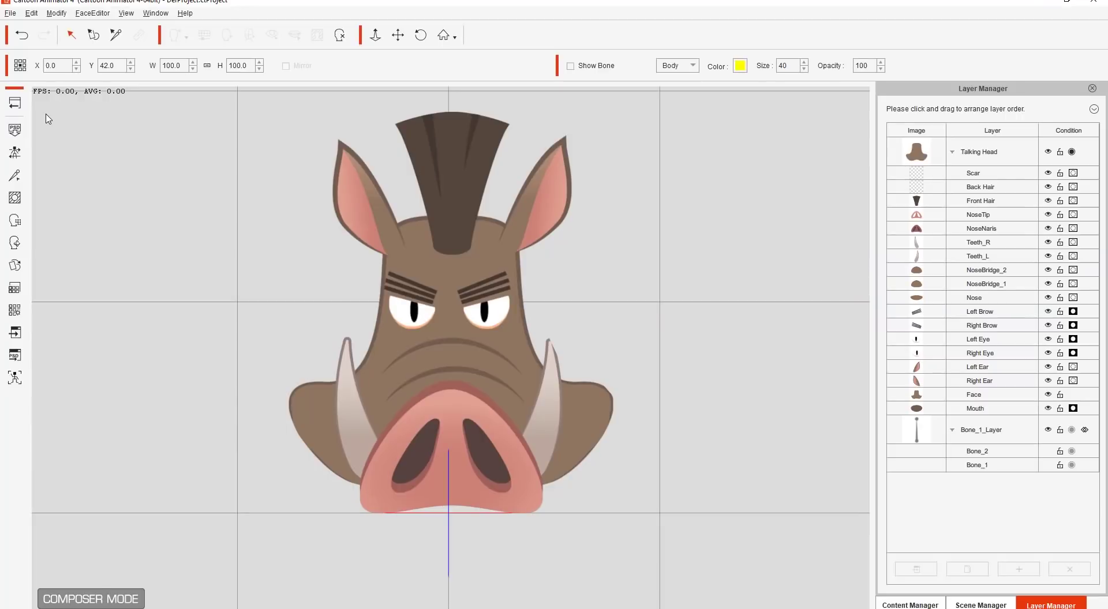
Select NoseBridge_1 and NoseBridge_2 in the scene hierarchy, test-move NoseBridge_1 slightly and undo the move
click(981, 604)
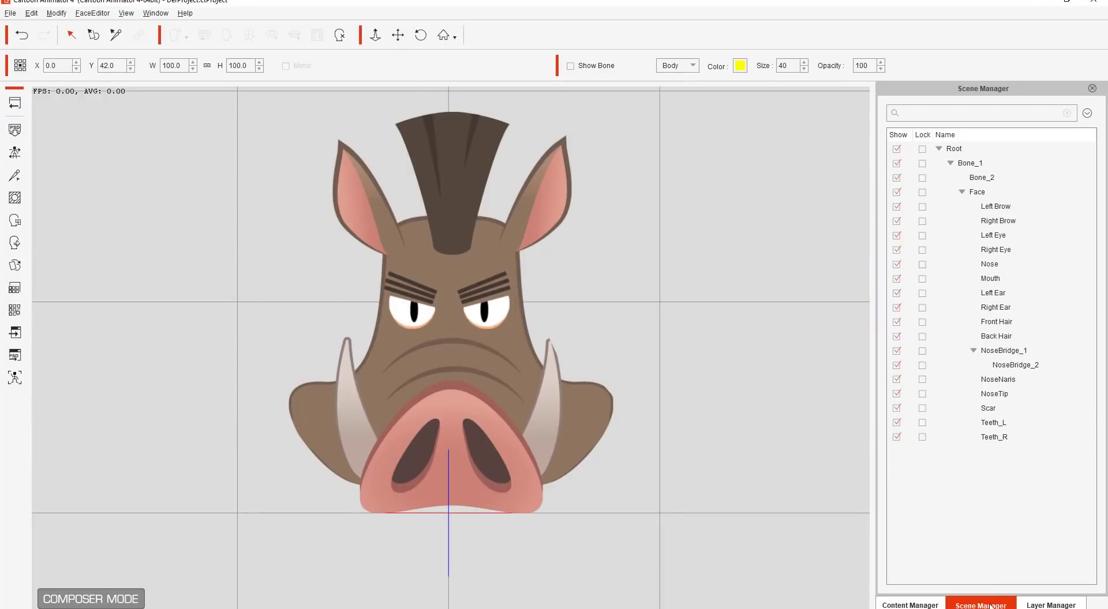
click(1016, 365)
click(1023, 353)
click(1022, 368)
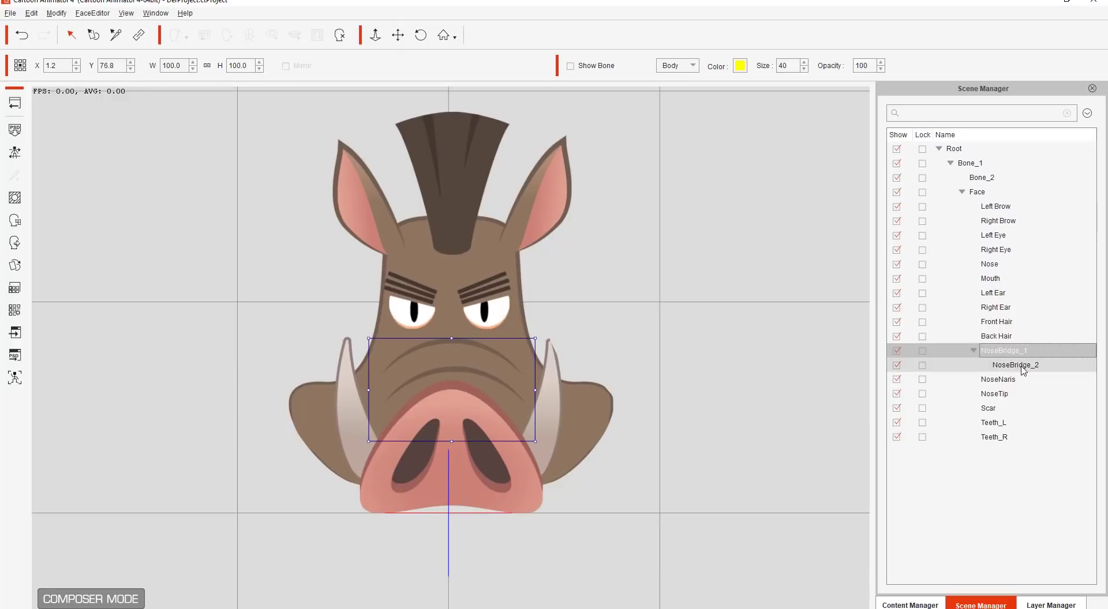
click(1022, 355)
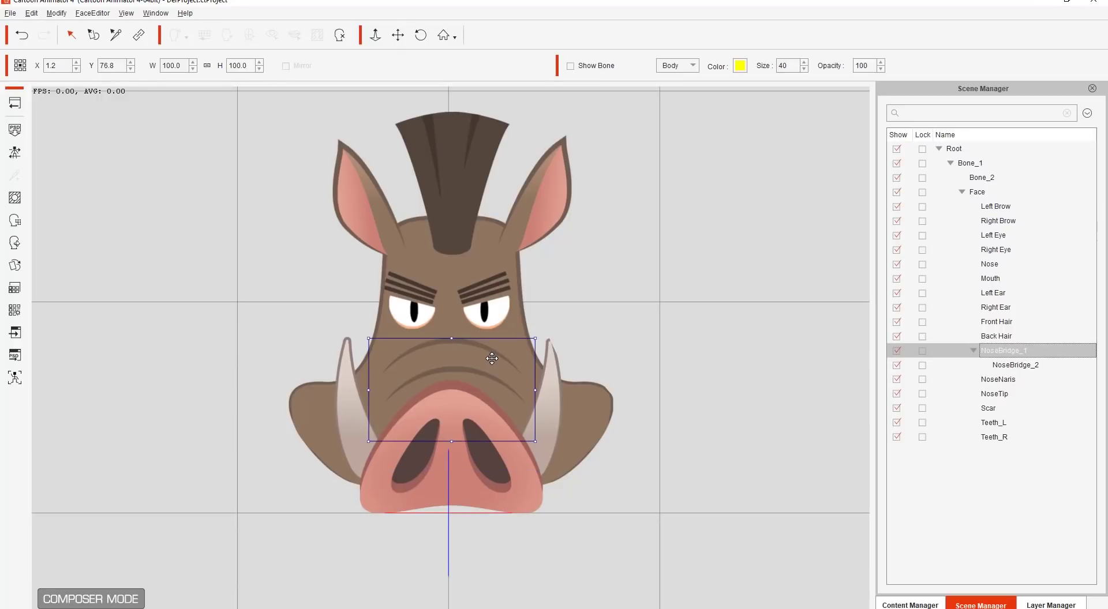
mouse_move(492, 358)
mouse_down()
mouse_move(484, 343)
mouse_move(508, 330)
mouse_move(483, 345)
mouse_move(491, 334)
mouse_move(489, 356)
mouse_up()
key(ctrl+z)
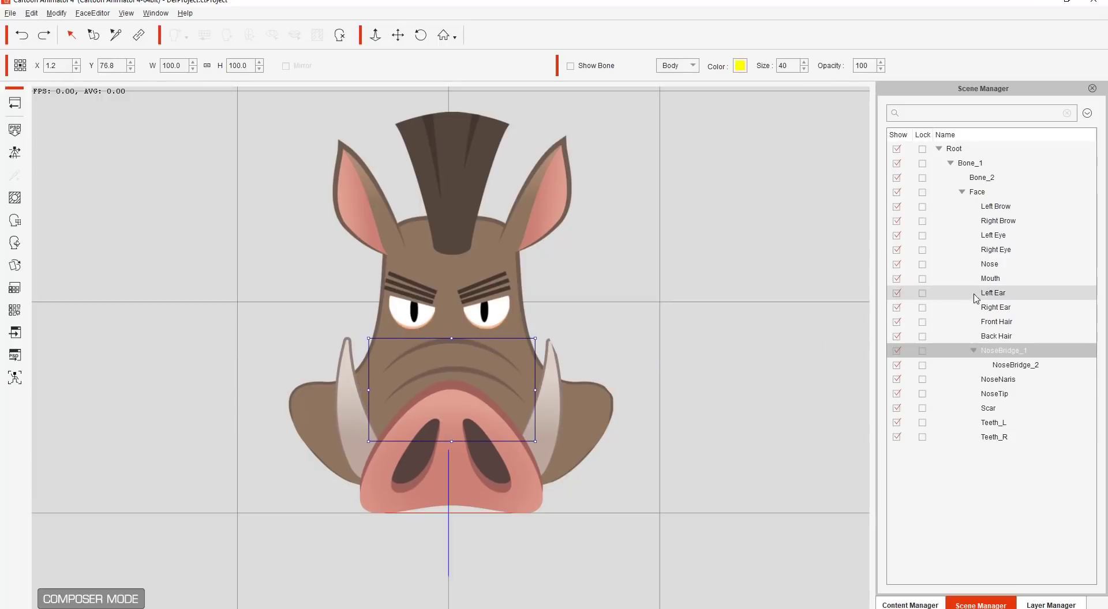
Test-move the Nose layer upward on its own to check which parts follow it, and undo the move
click(993, 265)
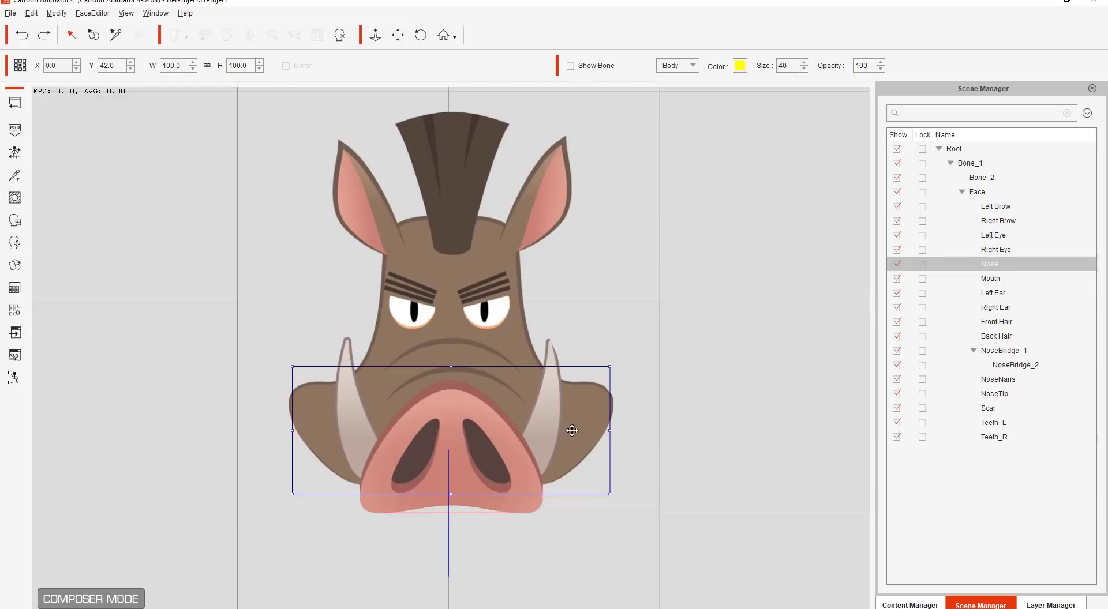
drag(568, 428, 559, 379)
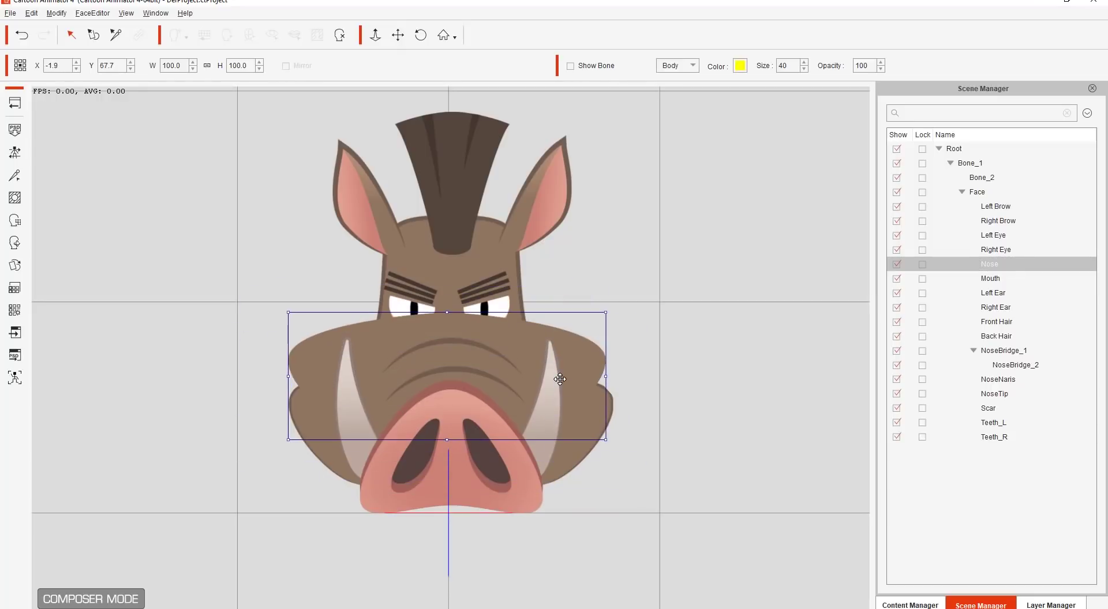
key(ctrl+z)
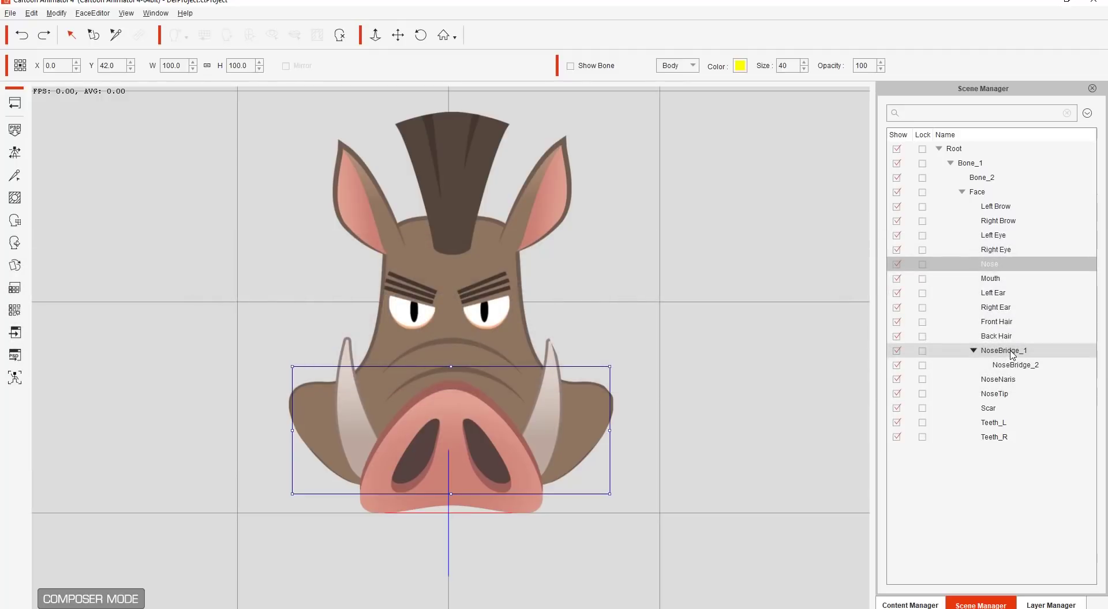
Link NoseBridge_1 to Nose as its child, test the link by moving Nose, and undo the move
click(1010, 352)
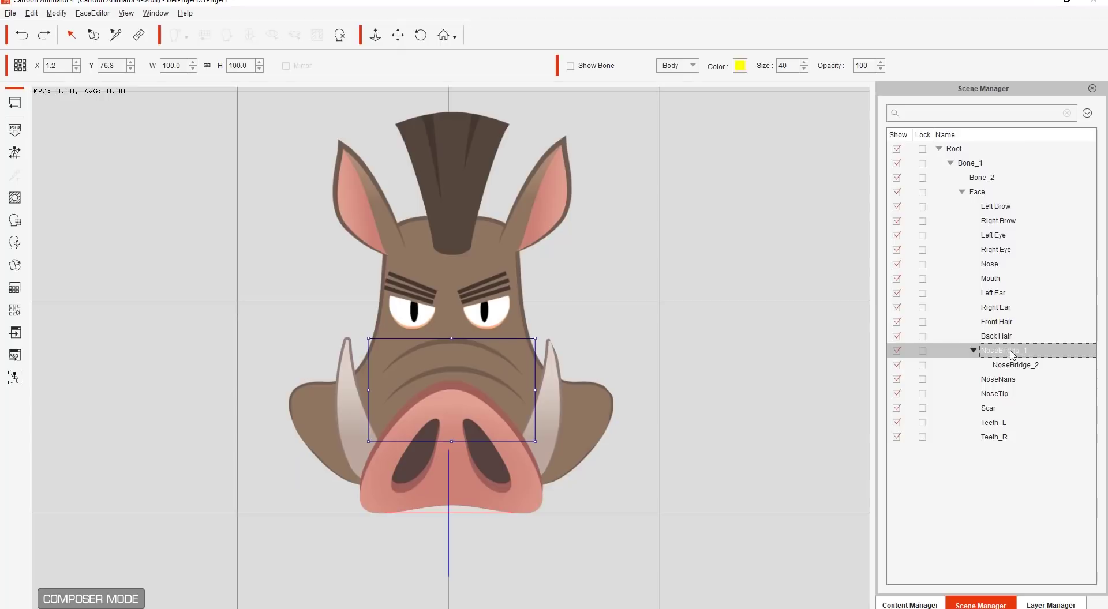
click(141, 35)
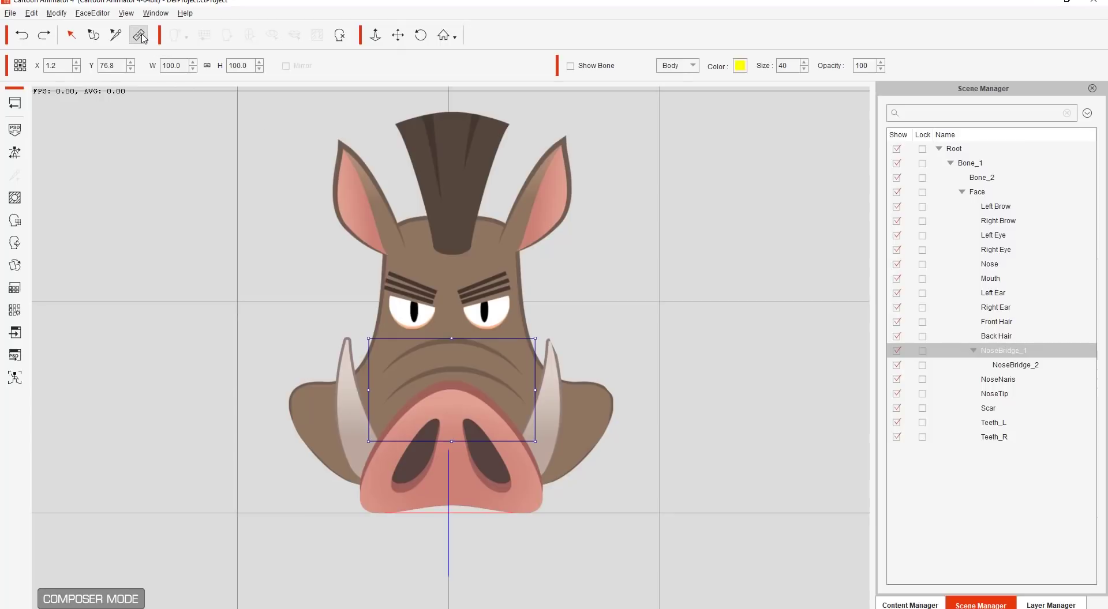
click(990, 264)
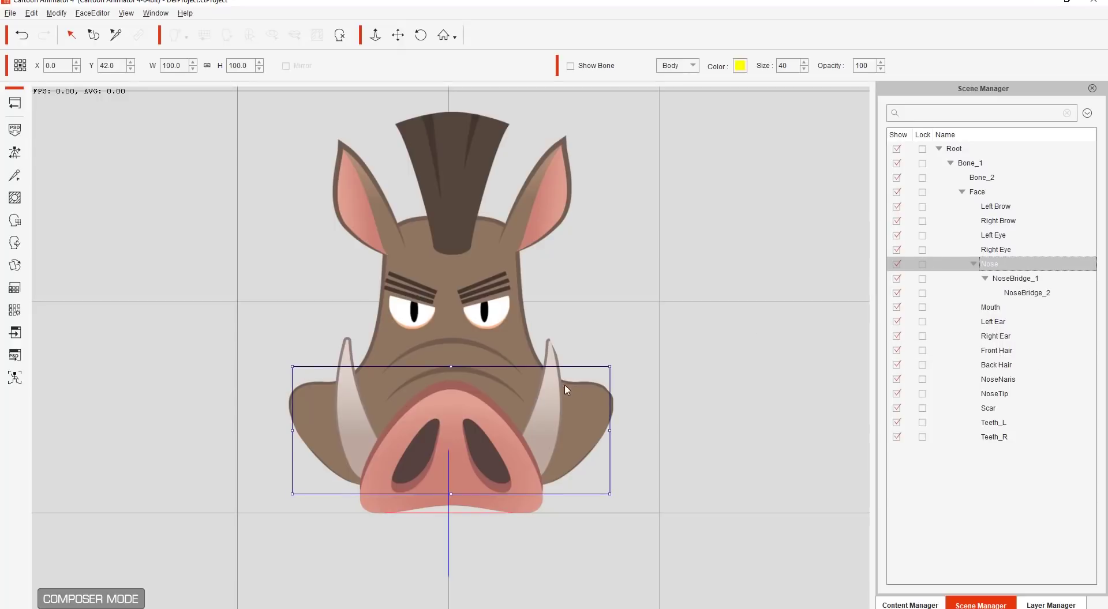
drag(593, 395, 577, 373)
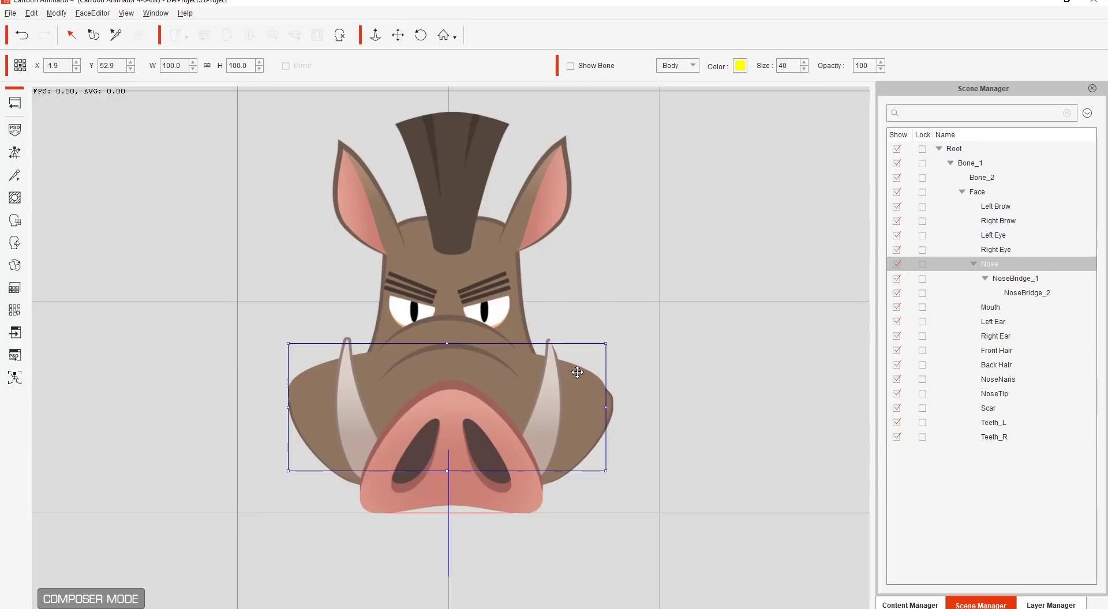
key(ctrl+z)
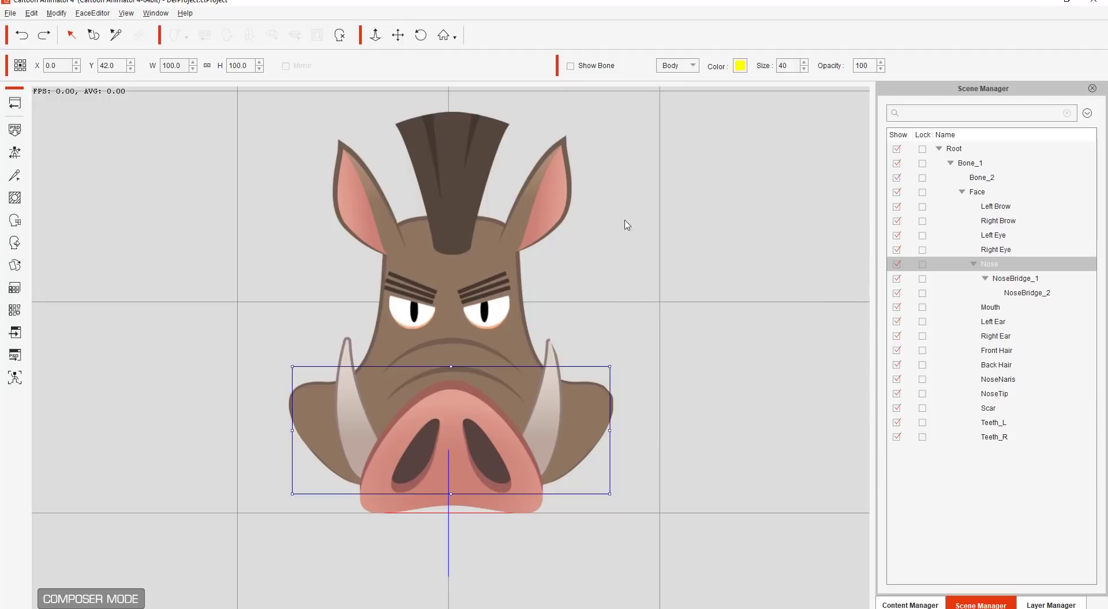
Link NoseNaris to NoseBridge_2 and NoseTip to NoseNaris to continue the nose's parent-child chain
click(1027, 293)
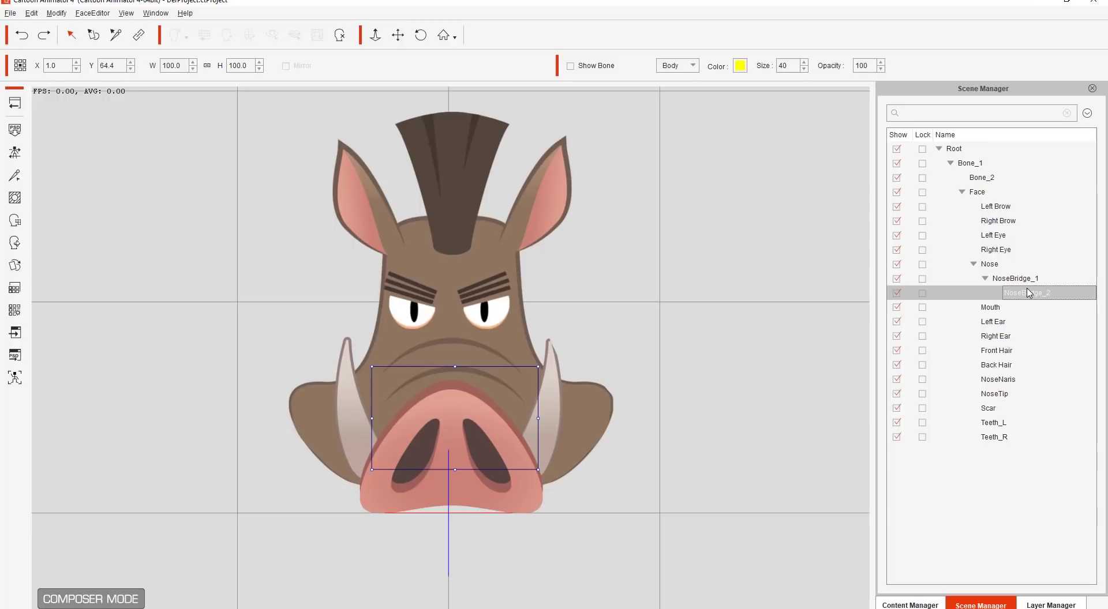
click(999, 381)
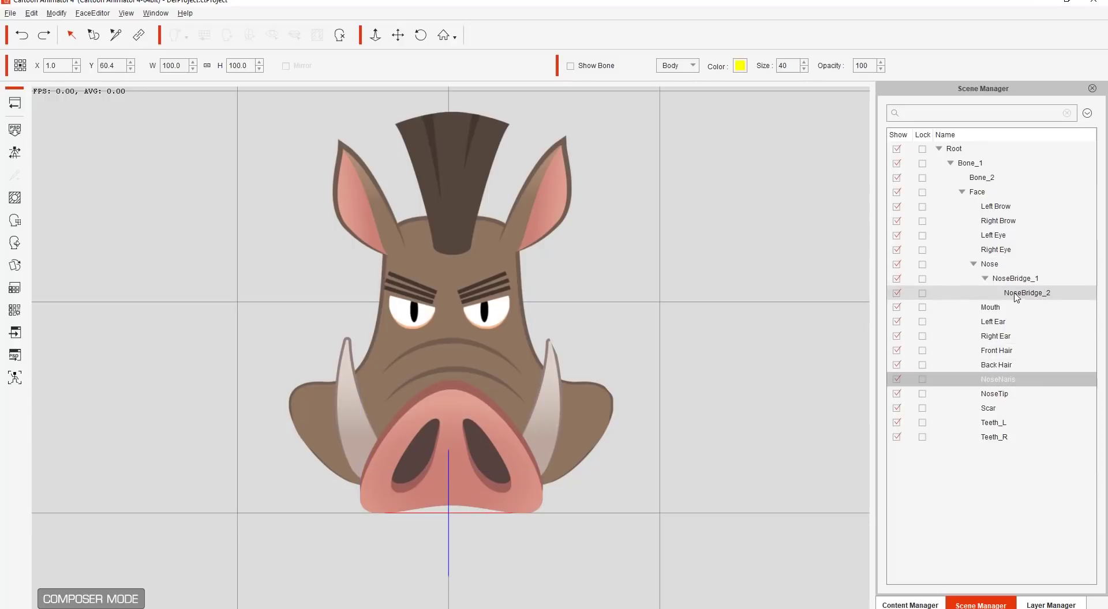
drag(1020, 298, 1020, 296)
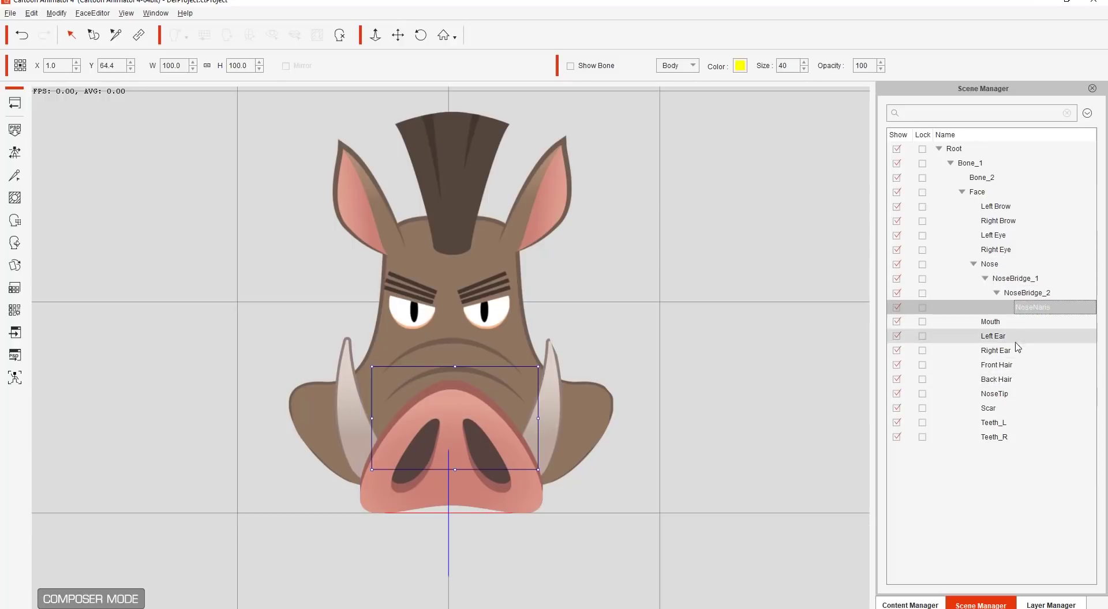
click(1004, 395)
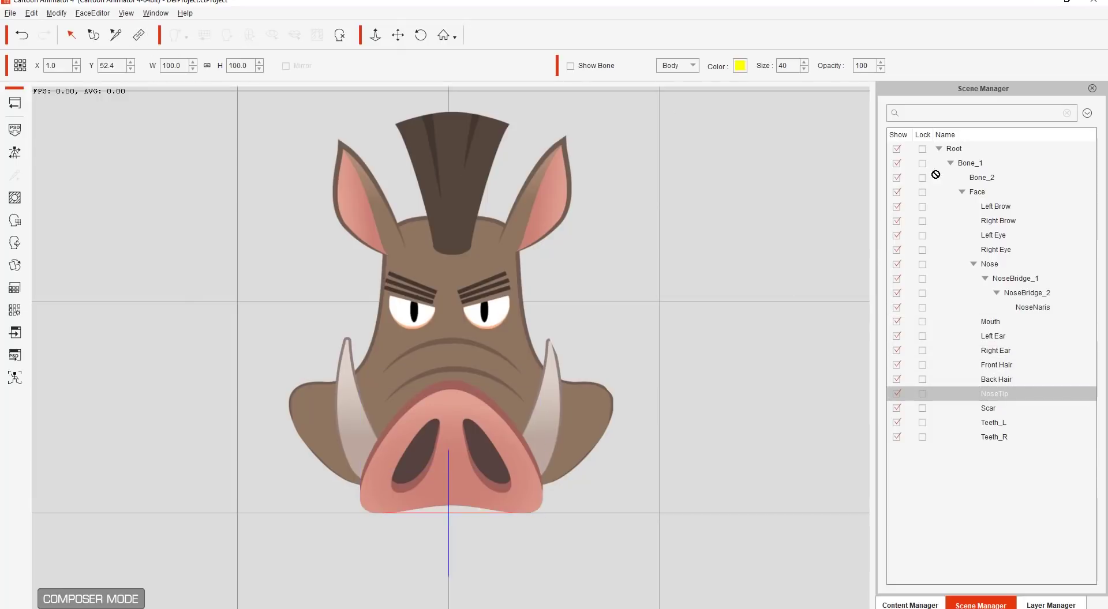
drag(1044, 309, 1043, 309)
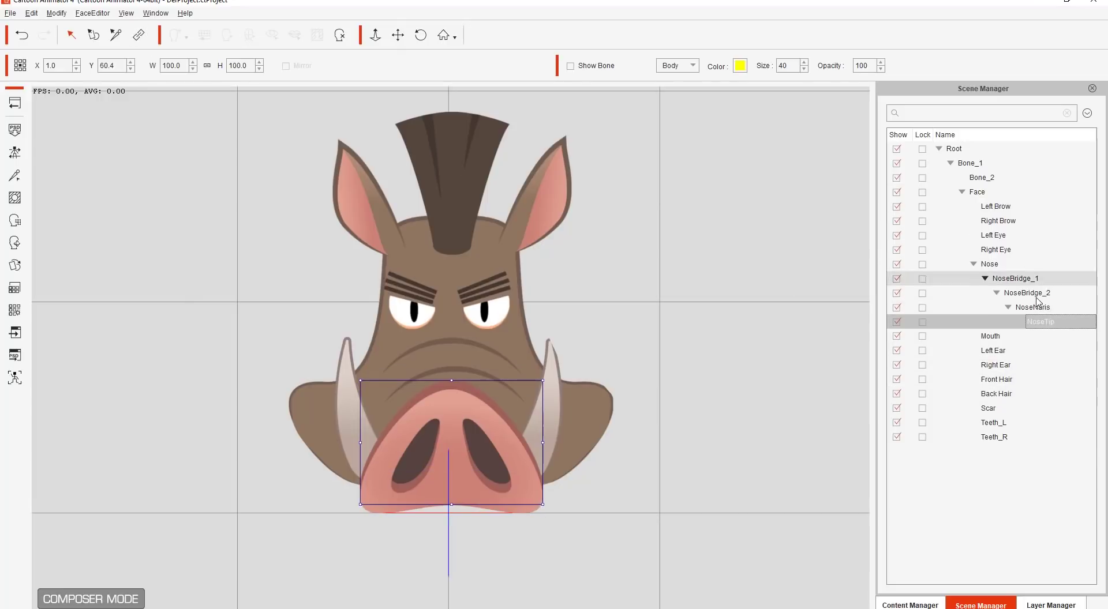
Link the tusk layers Teeth_L and Teeth_R to NoseTip as its children
click(1003, 424)
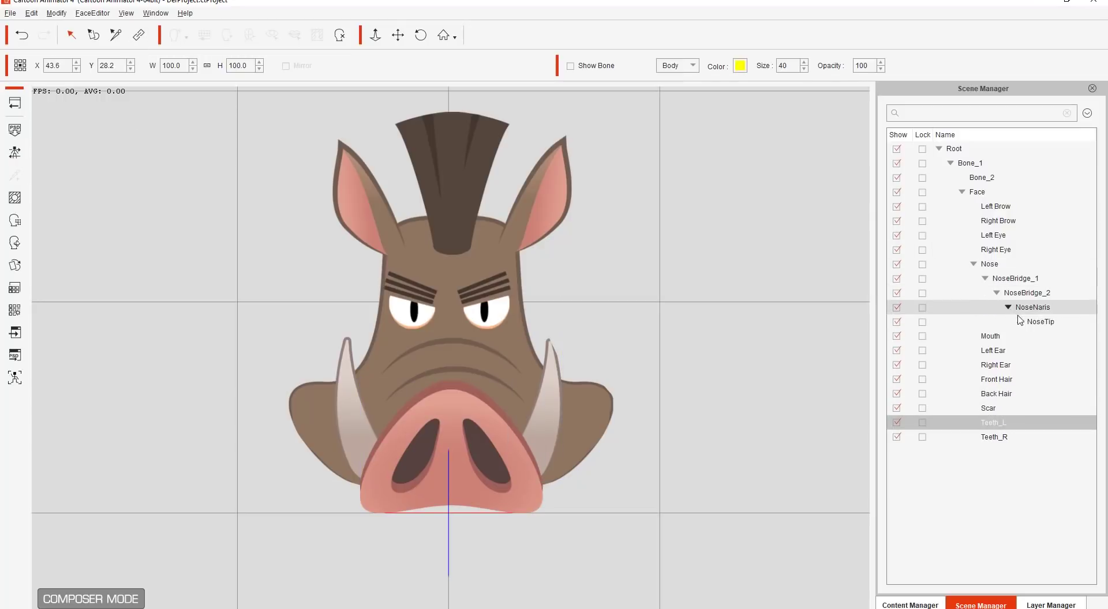
drag(1035, 321, 1037, 322)
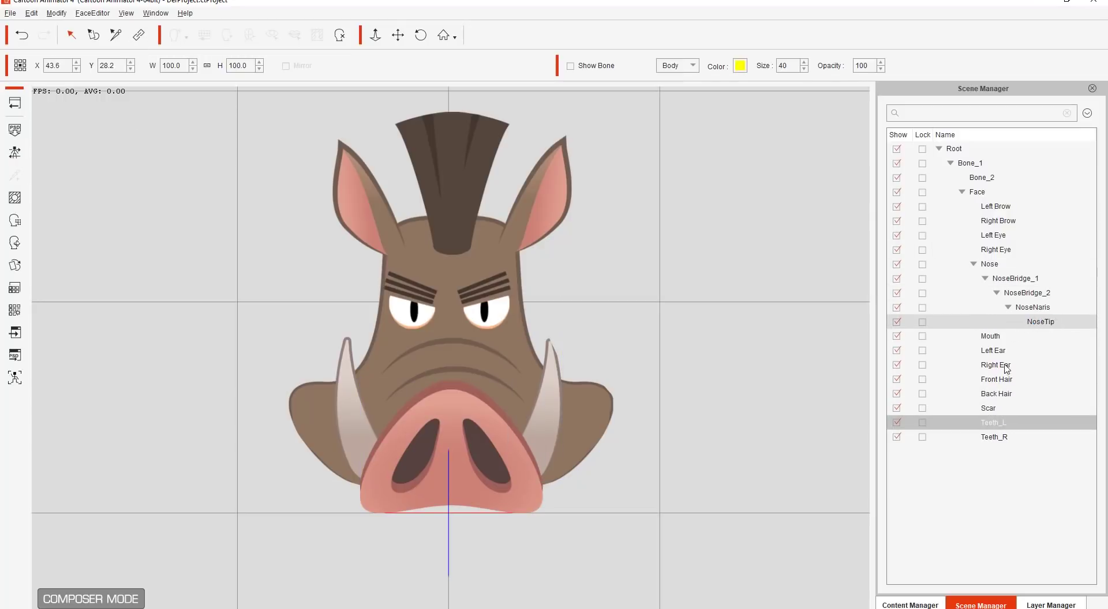
click(1005, 437)
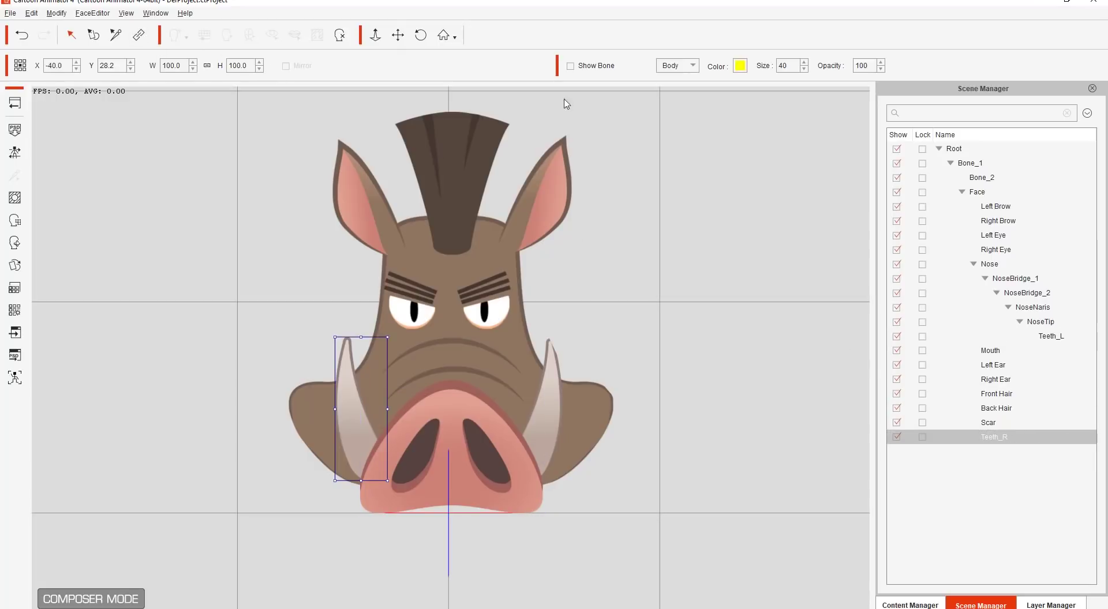
drag(1038, 321, 1039, 321)
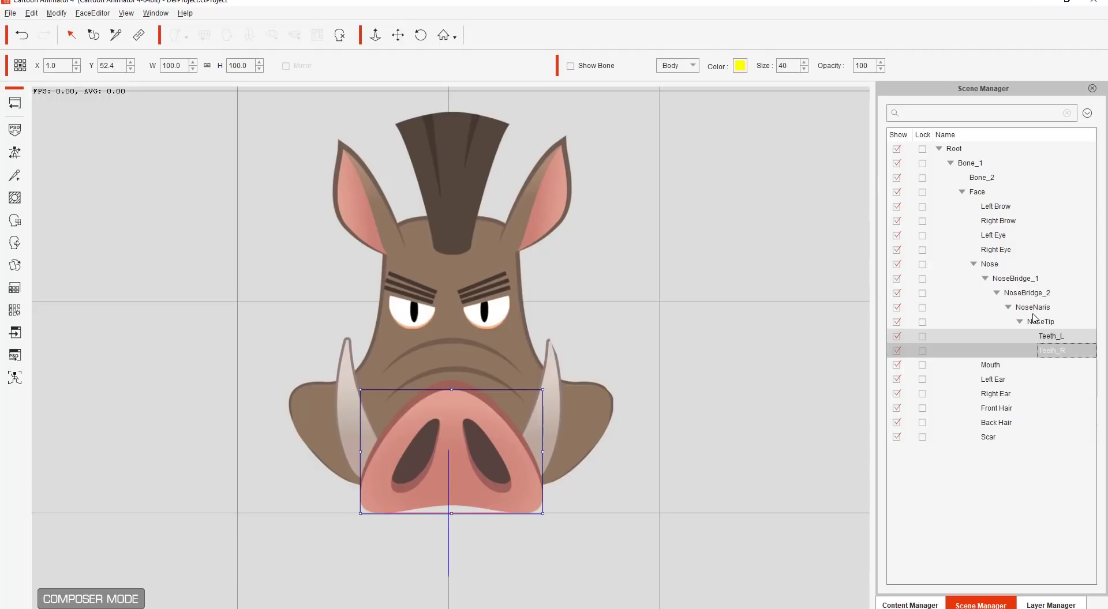
Test the finished chain by moving Nose and NoseNaris separately, undoing each move
click(989, 264)
mouse_move(594, 415)
mouse_down()
mouse_move(554, 338)
mouse_move(621, 348)
mouse_move(655, 371)
mouse_move(604, 409)
mouse_up()
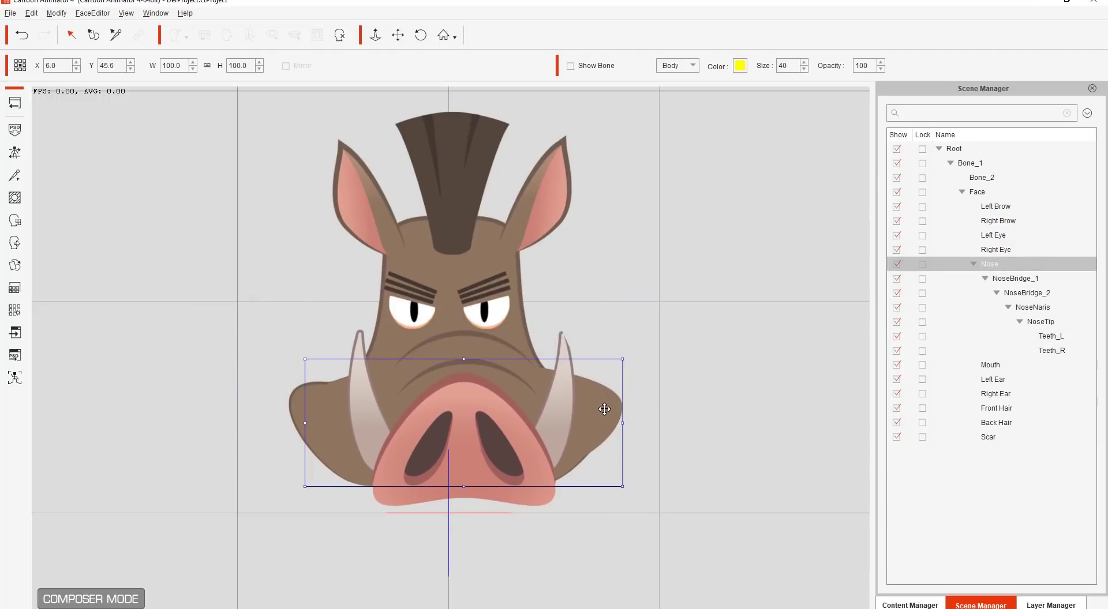
key(ctrl+z)
click(1006, 310)
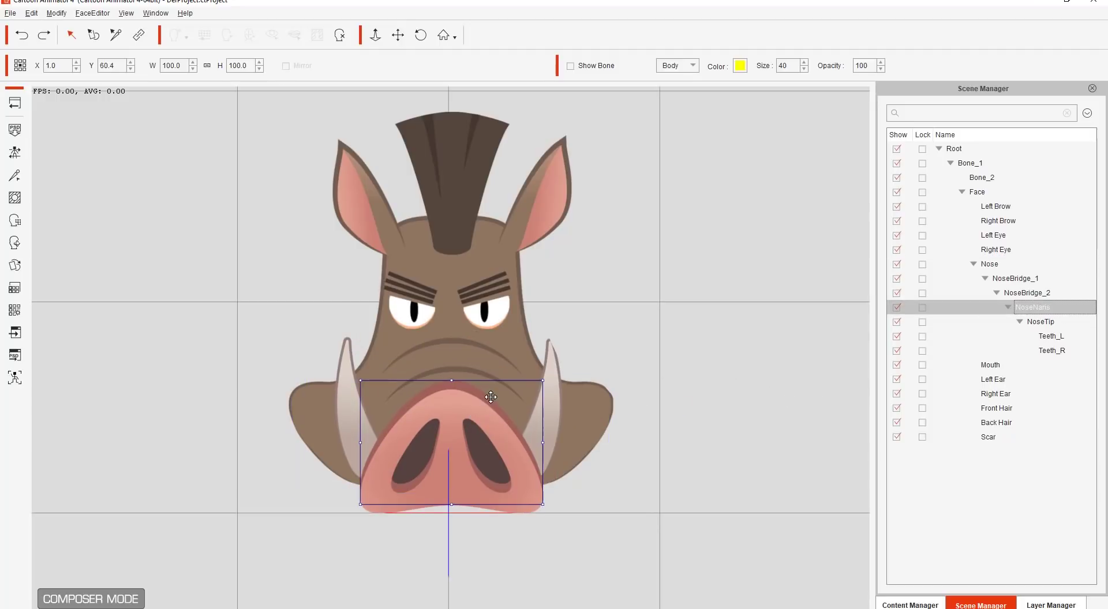
mouse_move(491, 398)
mouse_down()
mouse_move(495, 473)
mouse_move(485, 409)
mouse_up()
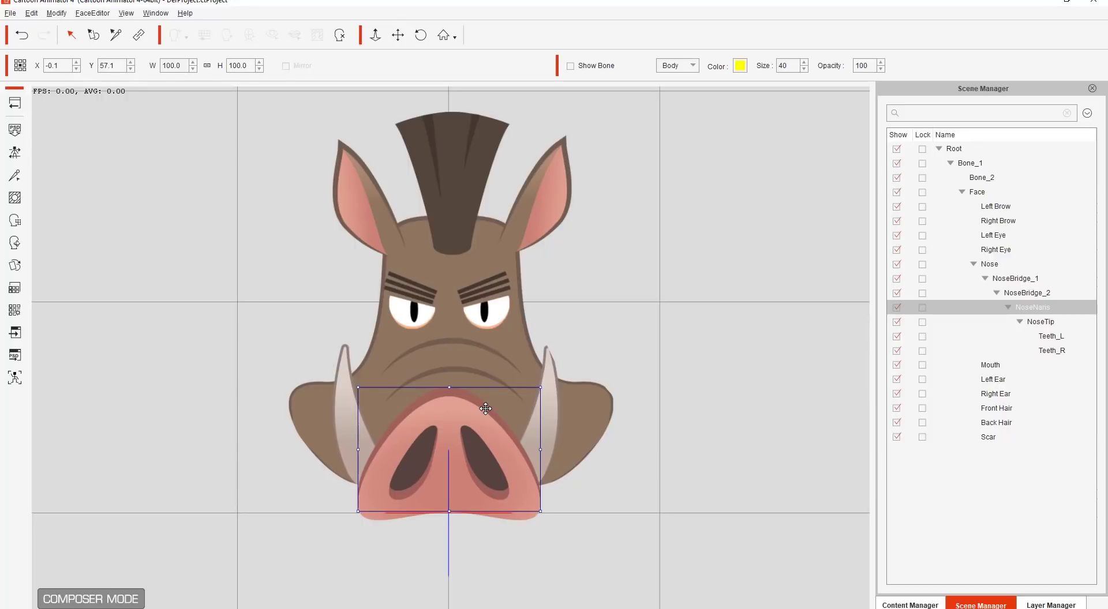
key(ctrl+z)
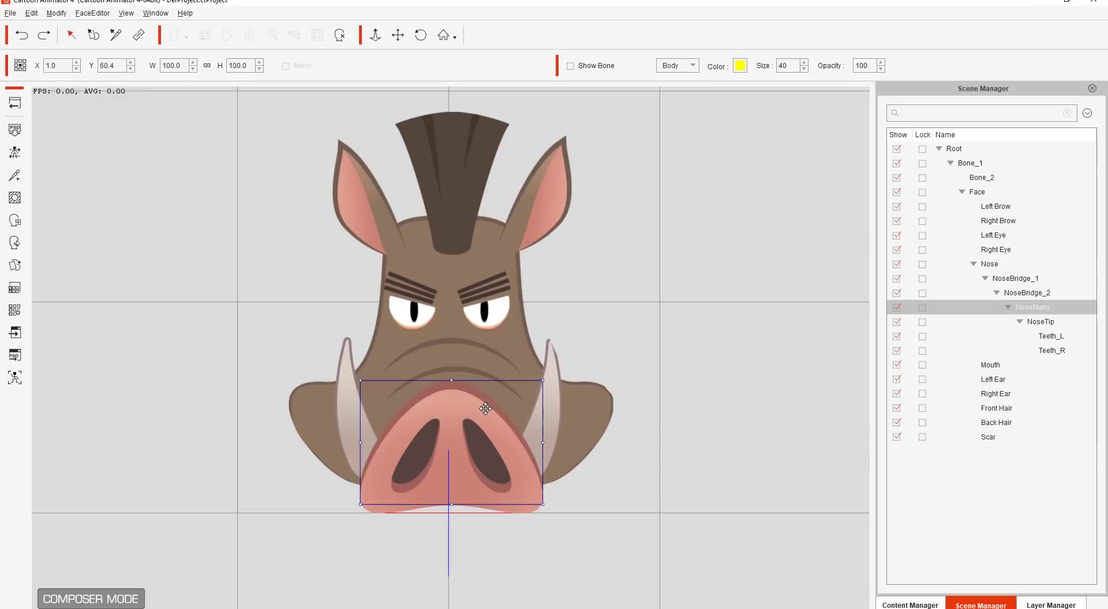
Start the Quick Head Turn Setup in the 360 Head Creator and set the maximum angle to 22 for both right and left
click(15, 249)
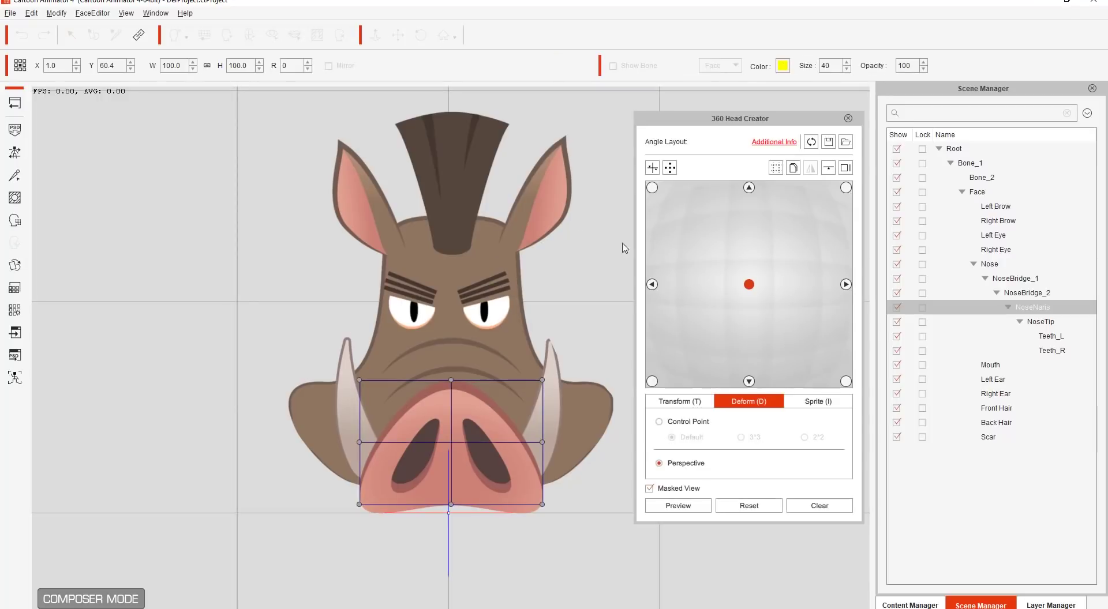
click(653, 168)
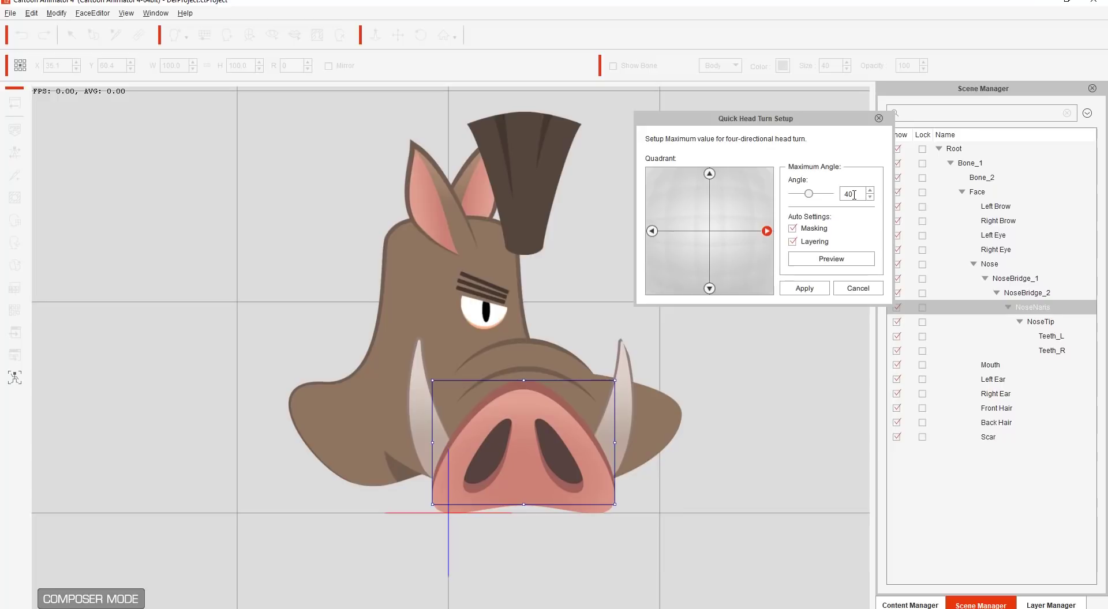
double_click(843, 194)
text(22)
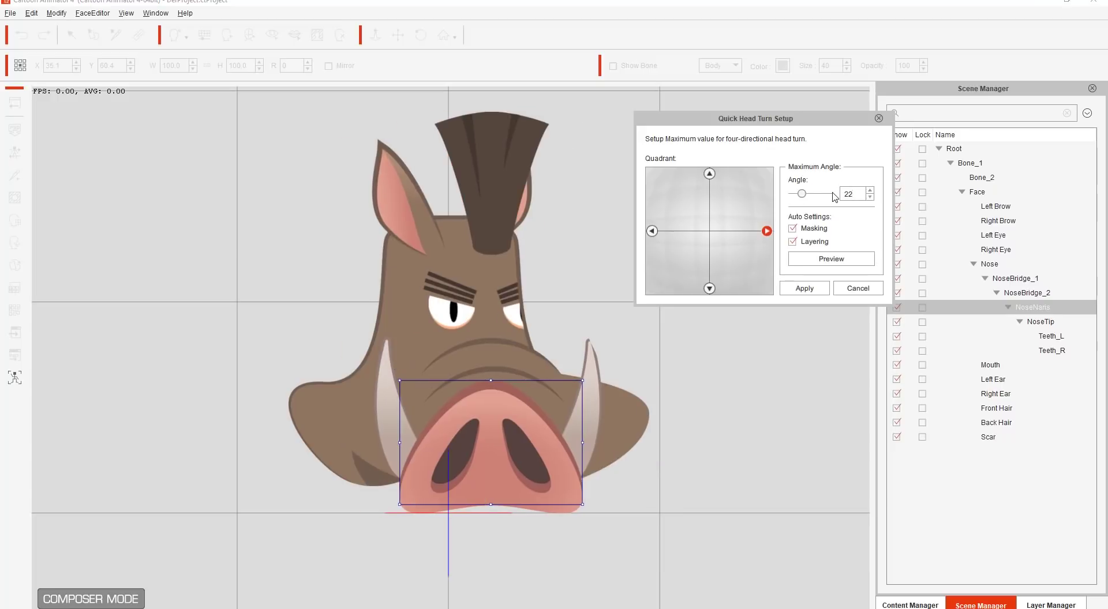
click(651, 231)
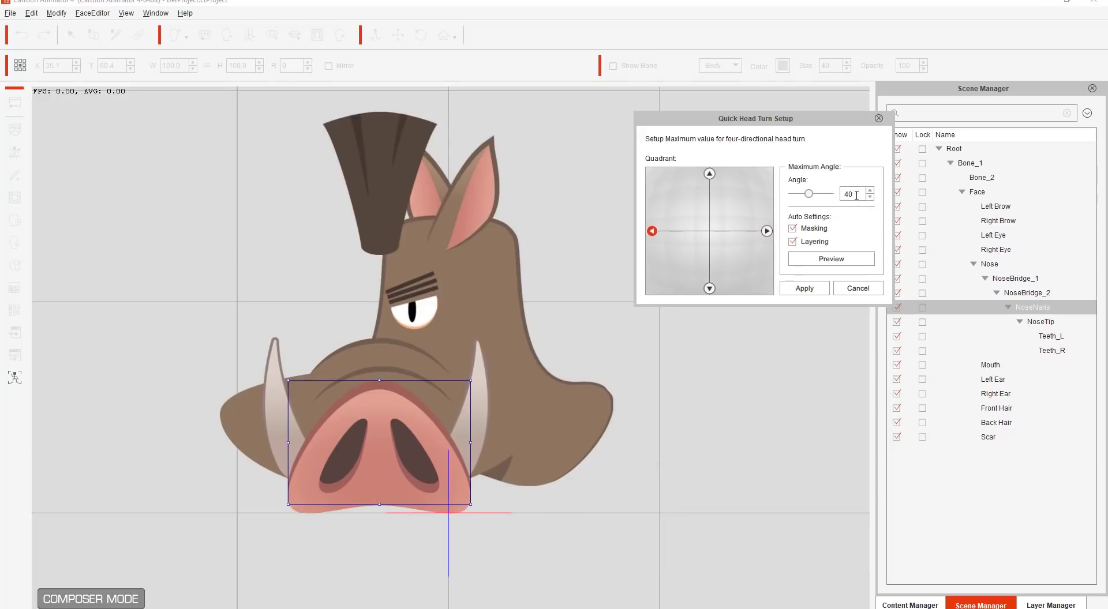
double_click(856, 195)
text(22)
key(Return)
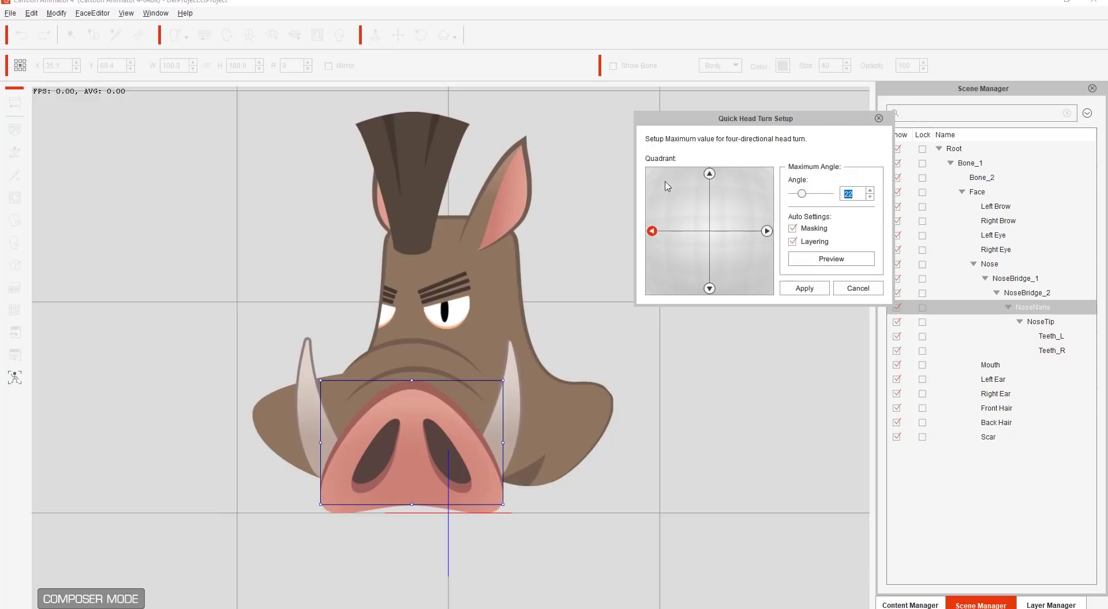
Shift the nose bridge, nostril and nose tip layers progressively outward in the turning direction for the left-turned head
drag(729, 118, 691, 115)
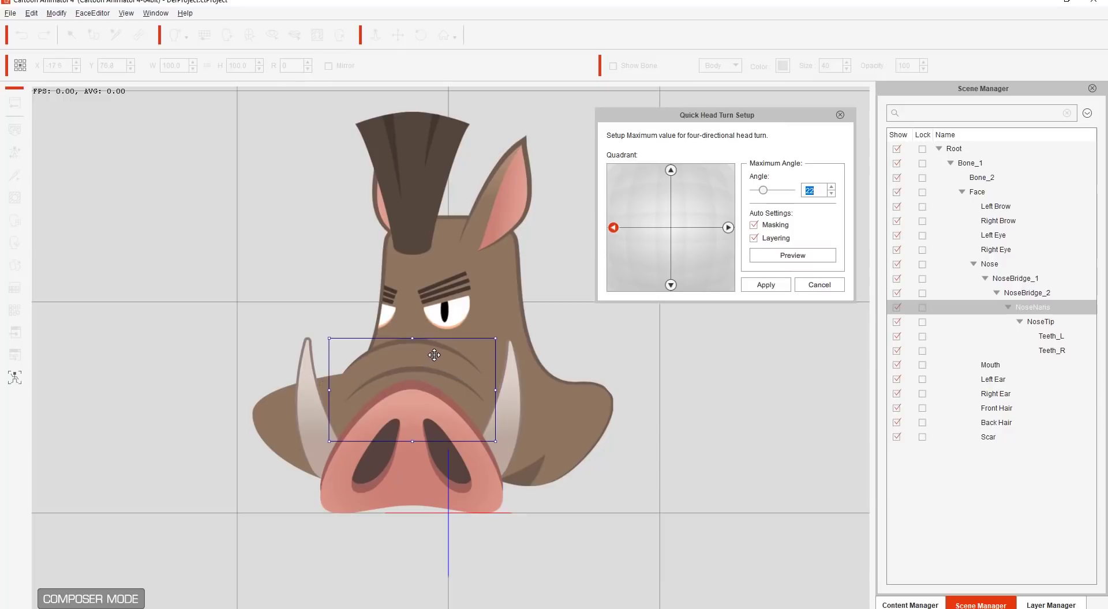
drag(433, 355, 342, 407)
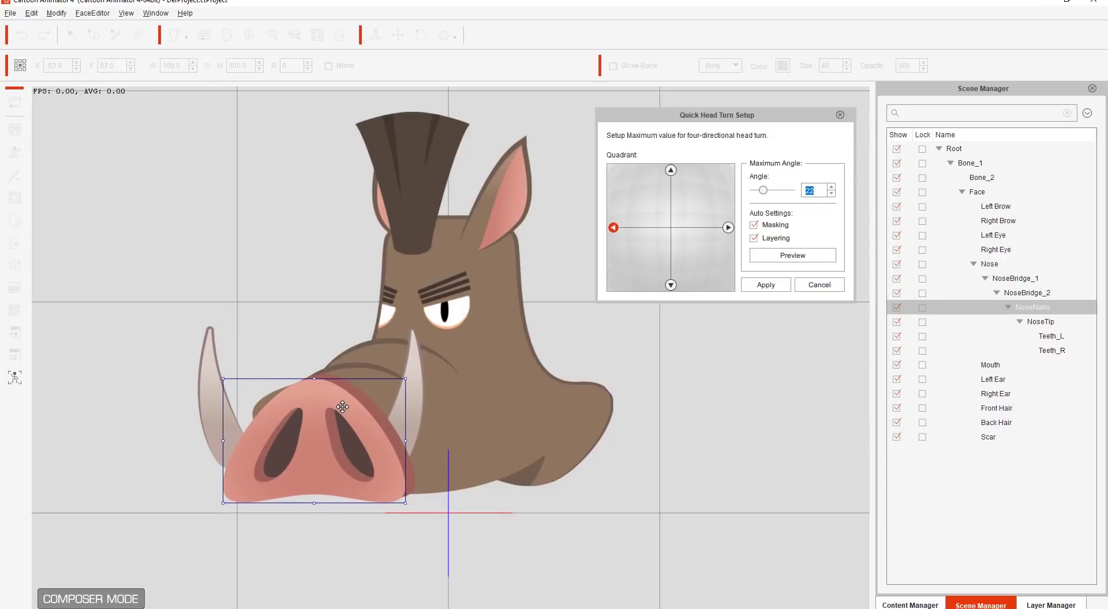
Scale the far tusk Teeth_R down to about 73% and reposition it against the snout in the left-turned pose
click(208, 387)
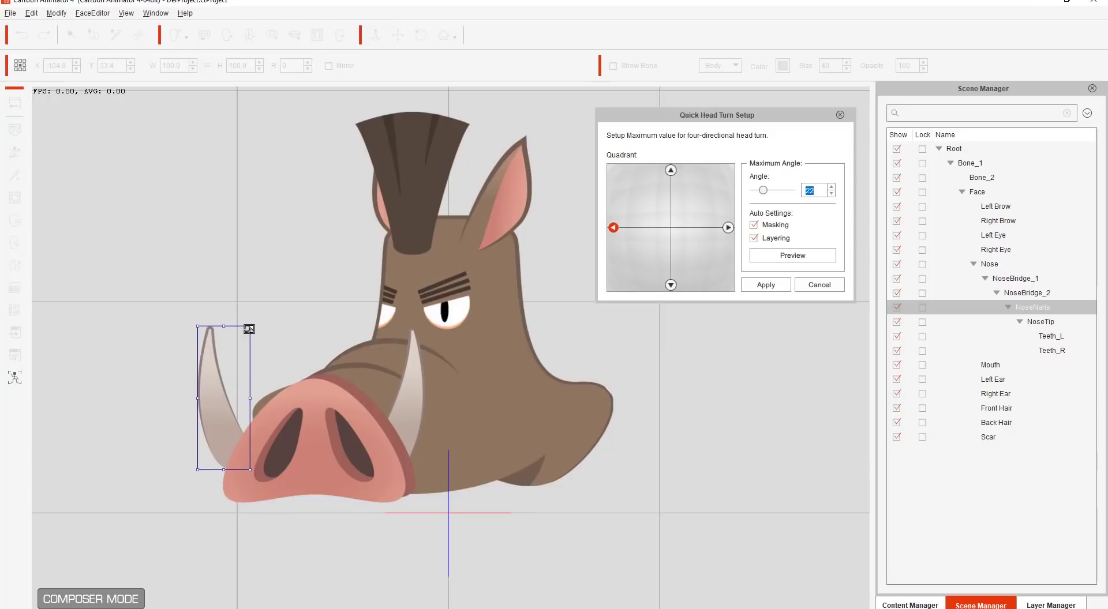
drag(248, 326, 243, 358)
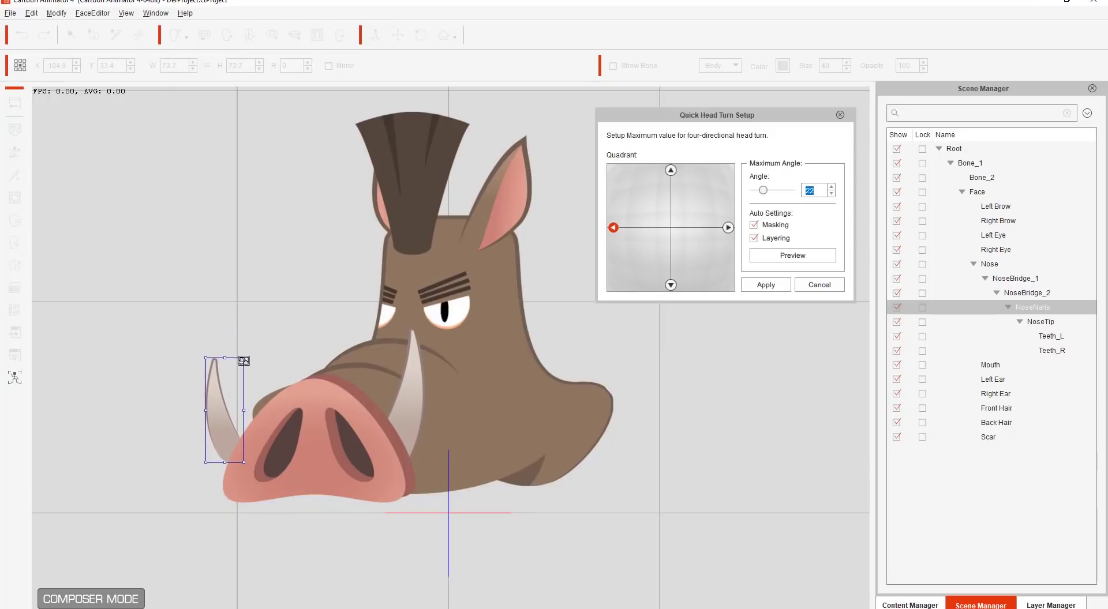
drag(224, 419, 237, 398)
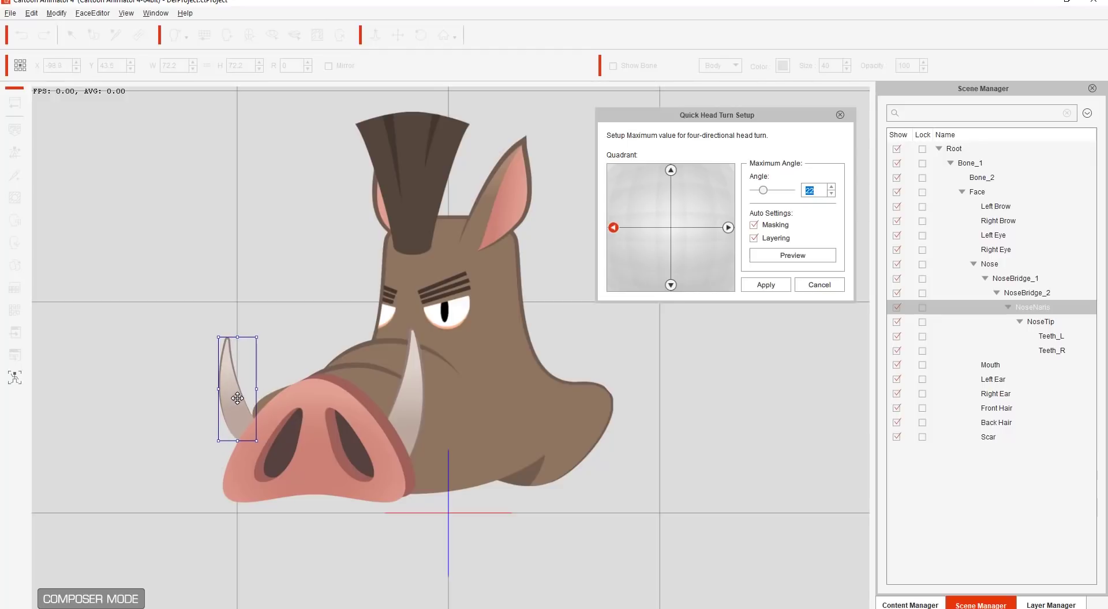
For the right-turned head, shift the nose layers progressively outward, then scale the far tusk Teeth_L to about 76% and reposition it against the snout
click(728, 228)
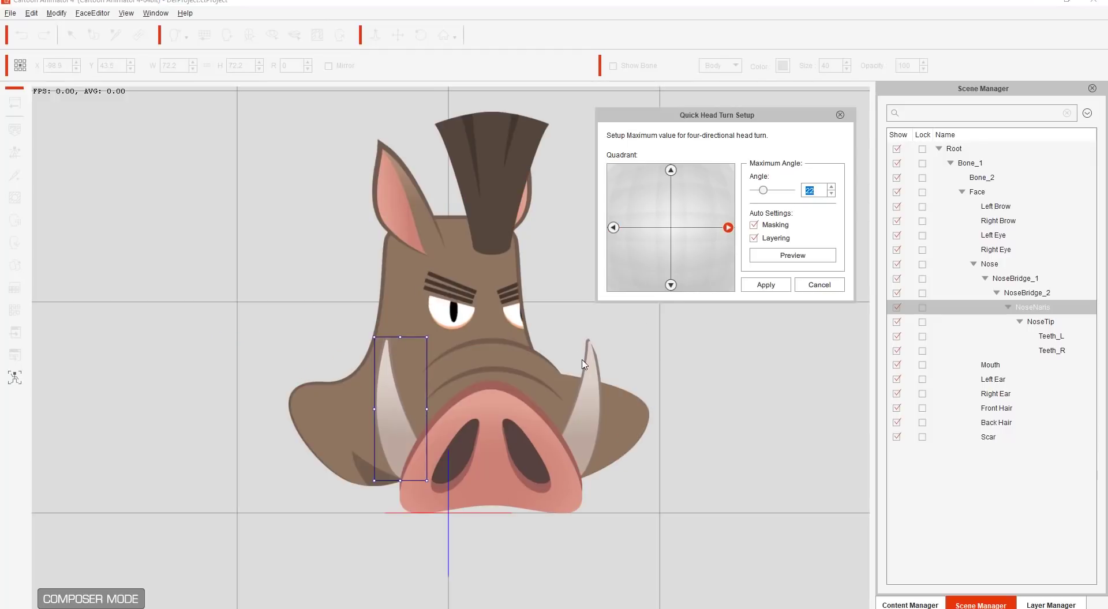
drag(529, 362, 600, 401)
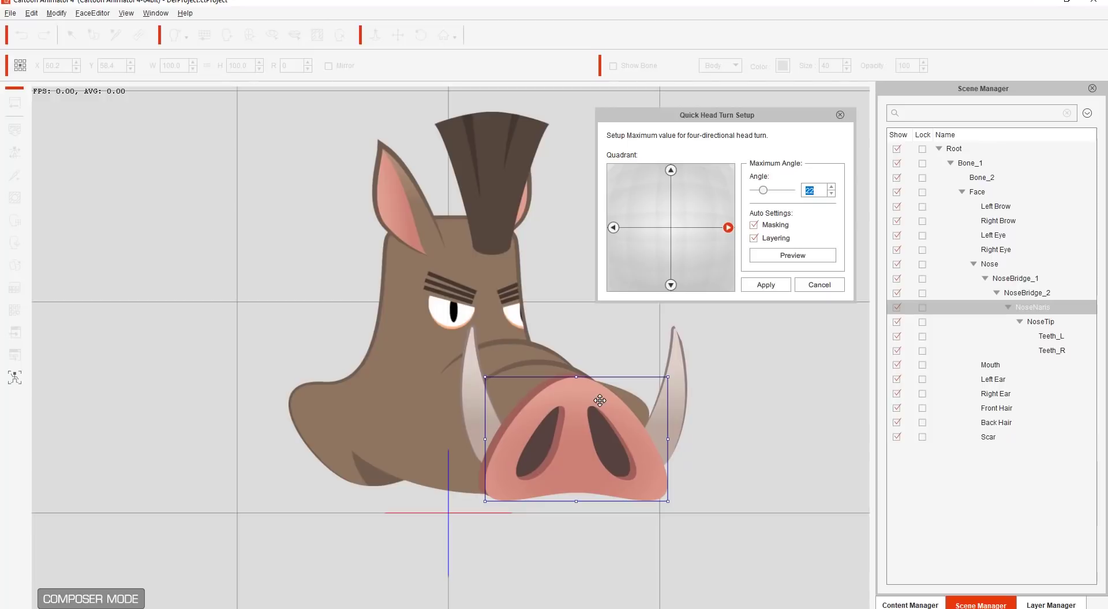
click(680, 385)
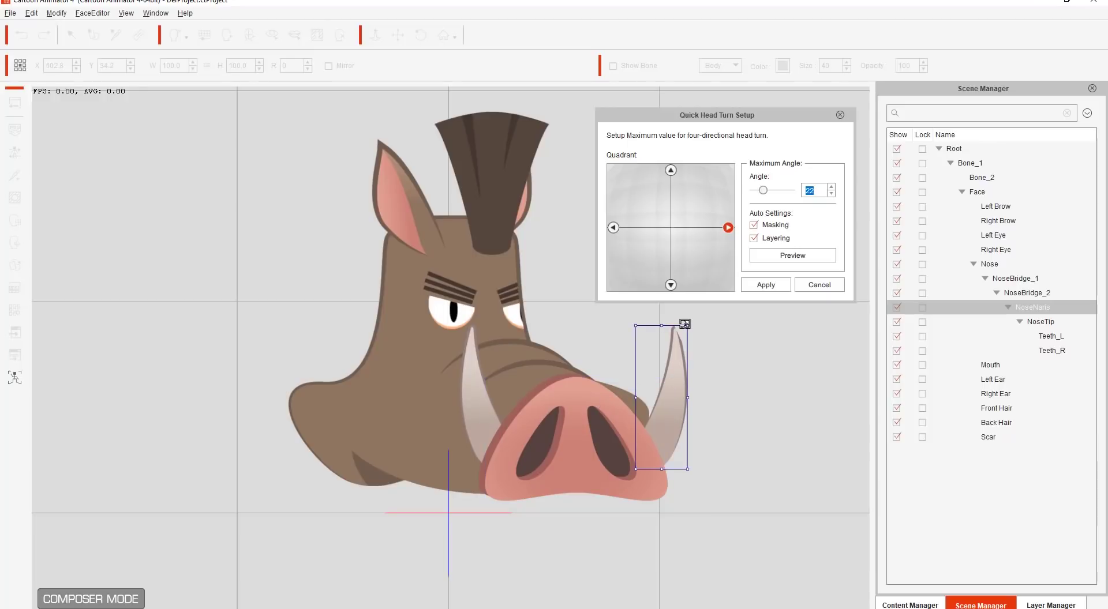
drag(684, 324, 684, 346)
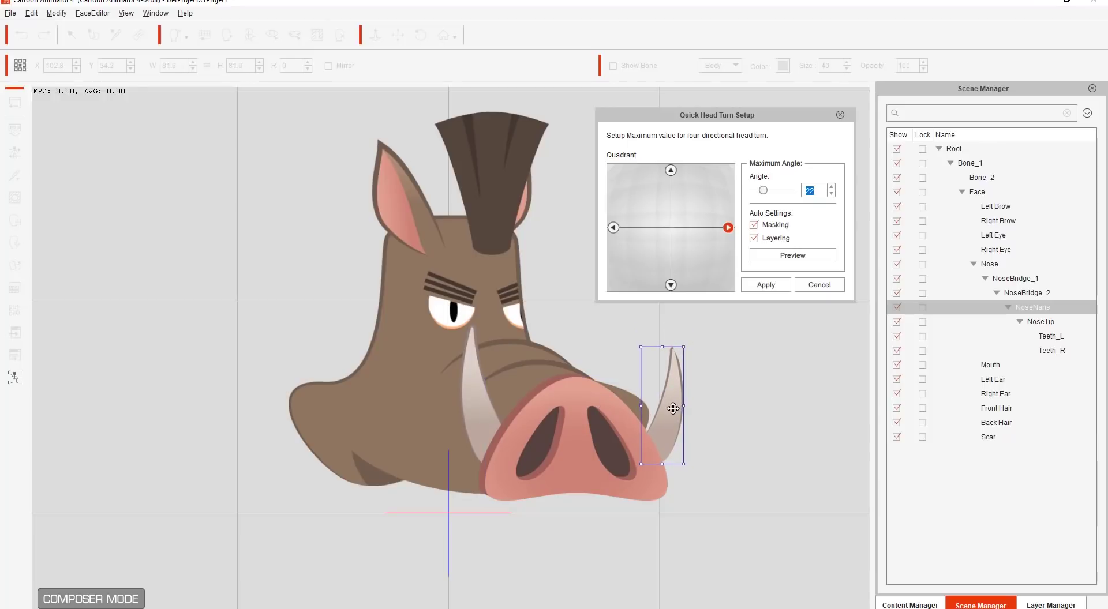
drag(673, 409, 664, 394)
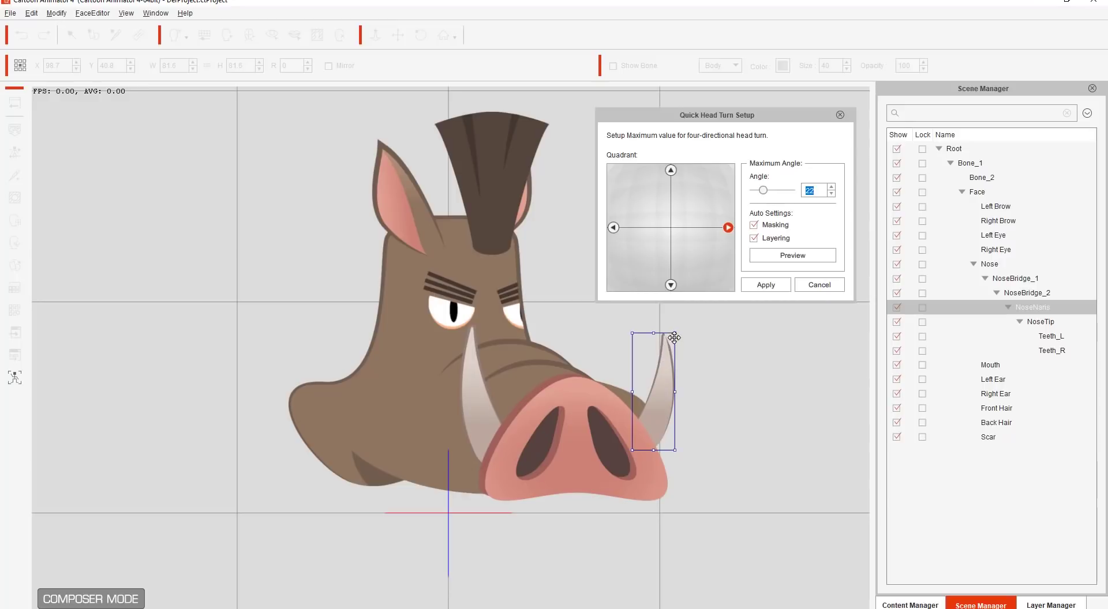
drag(673, 334, 673, 340)
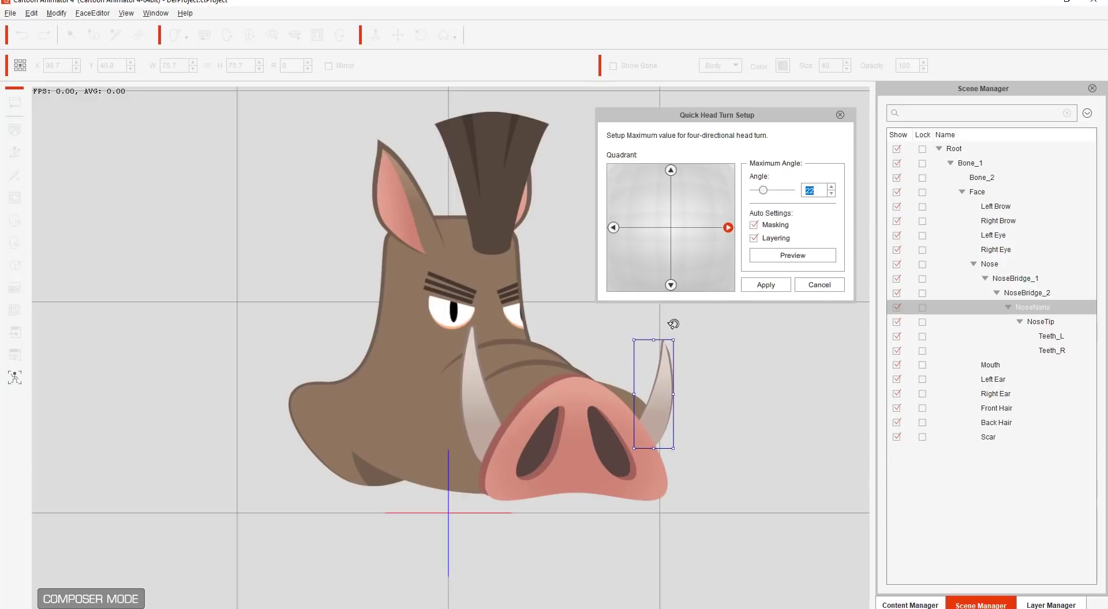
Check the down, up, left and right poses, preview the head turn, and apply the Quick Head Turn Setup
click(670, 286)
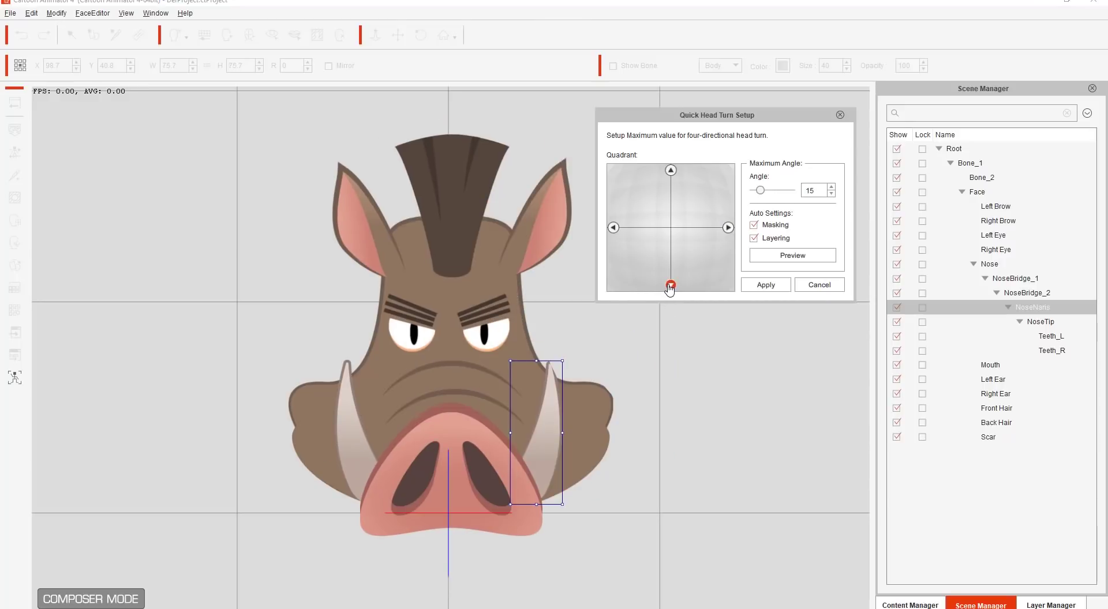
click(670, 171)
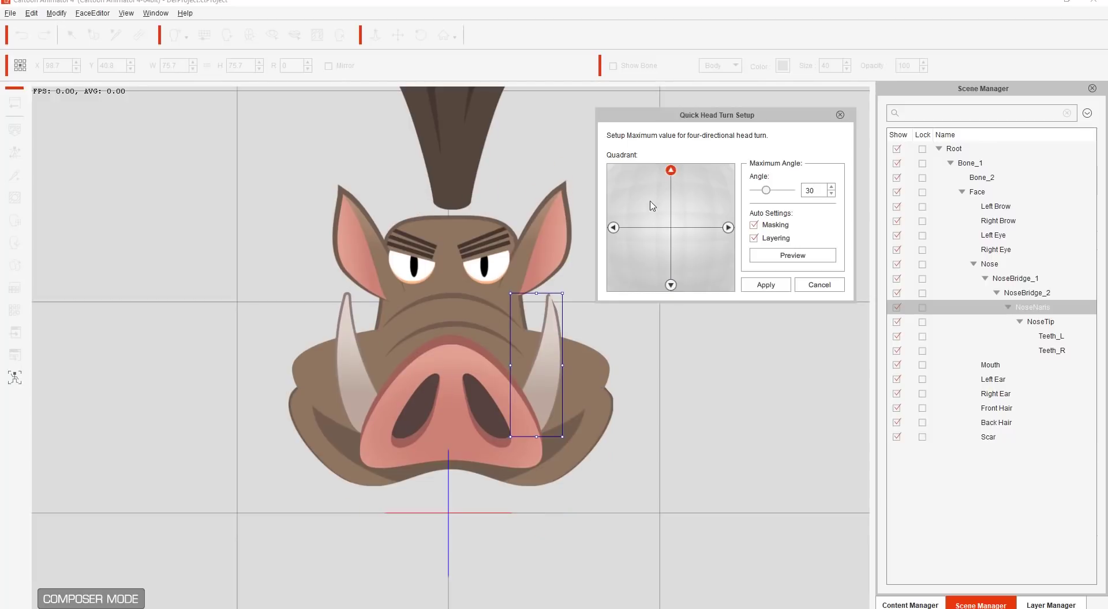
click(615, 229)
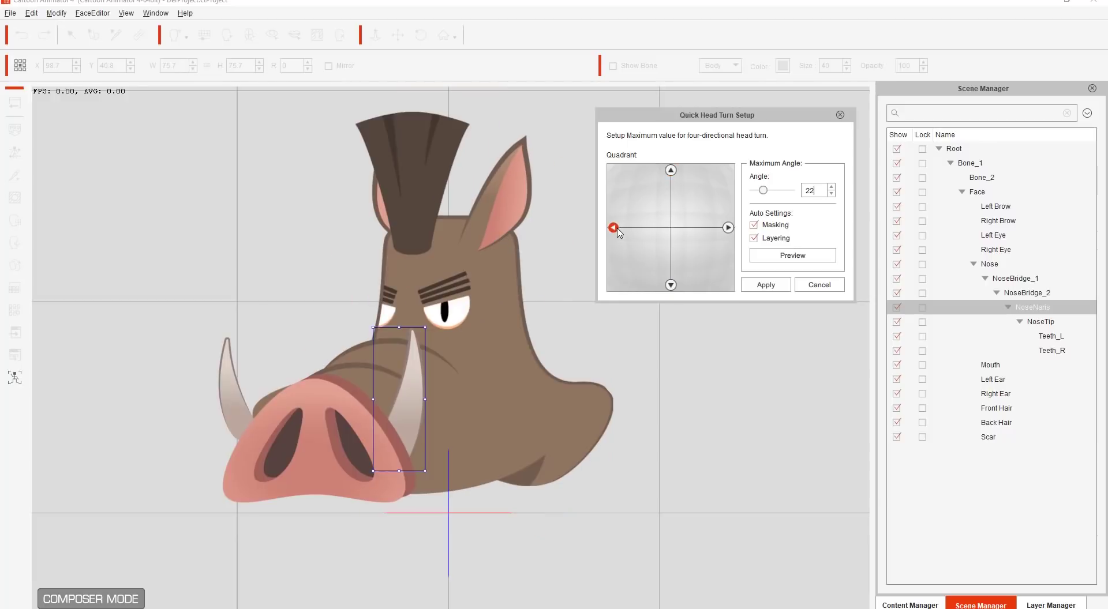
click(728, 229)
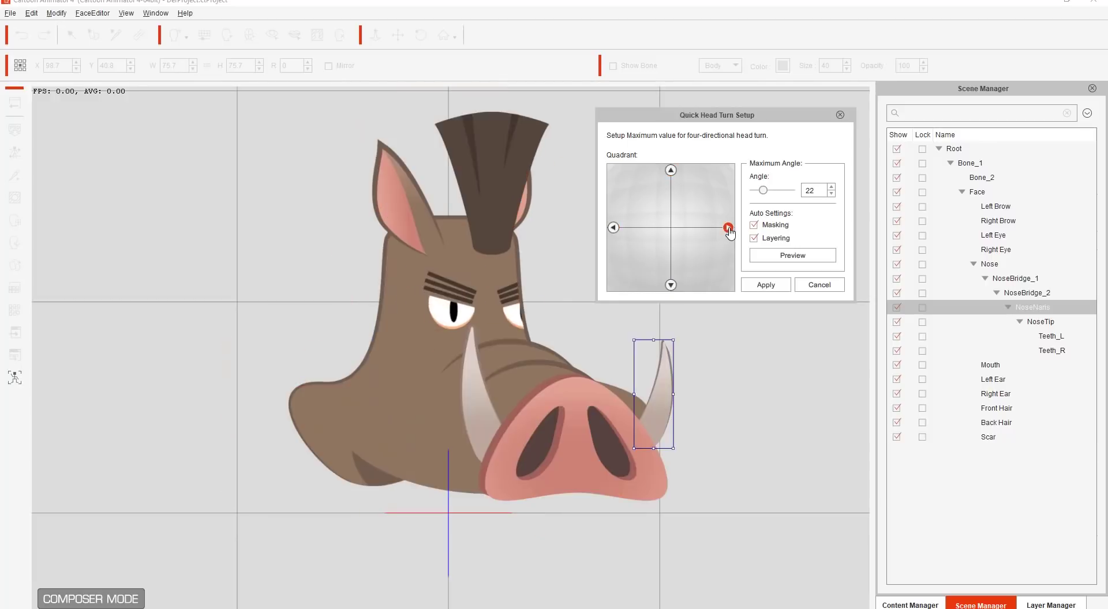
click(774, 256)
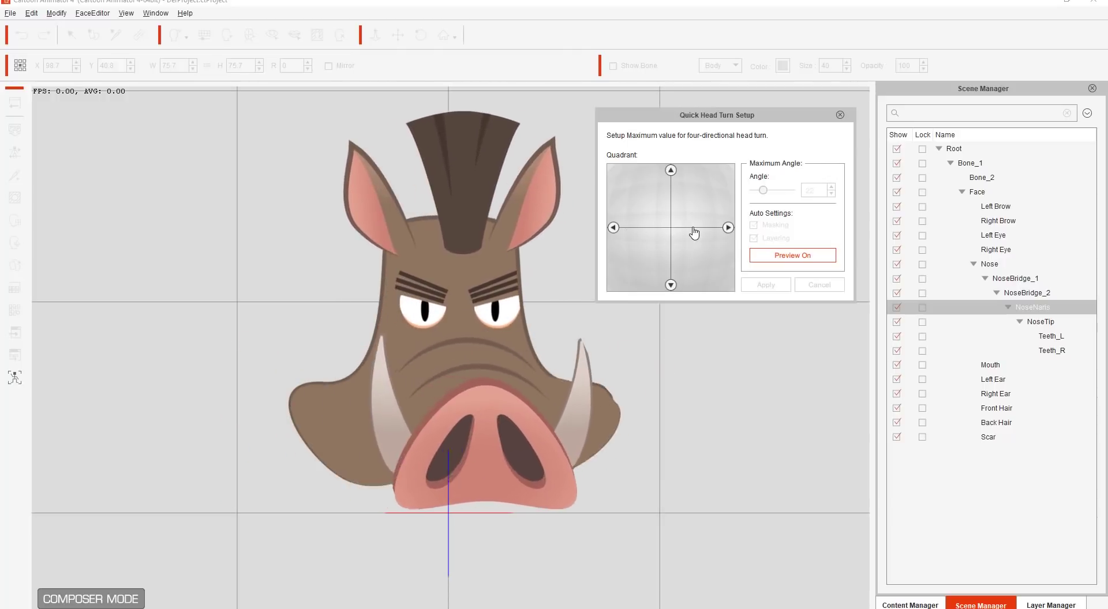
click(786, 258)
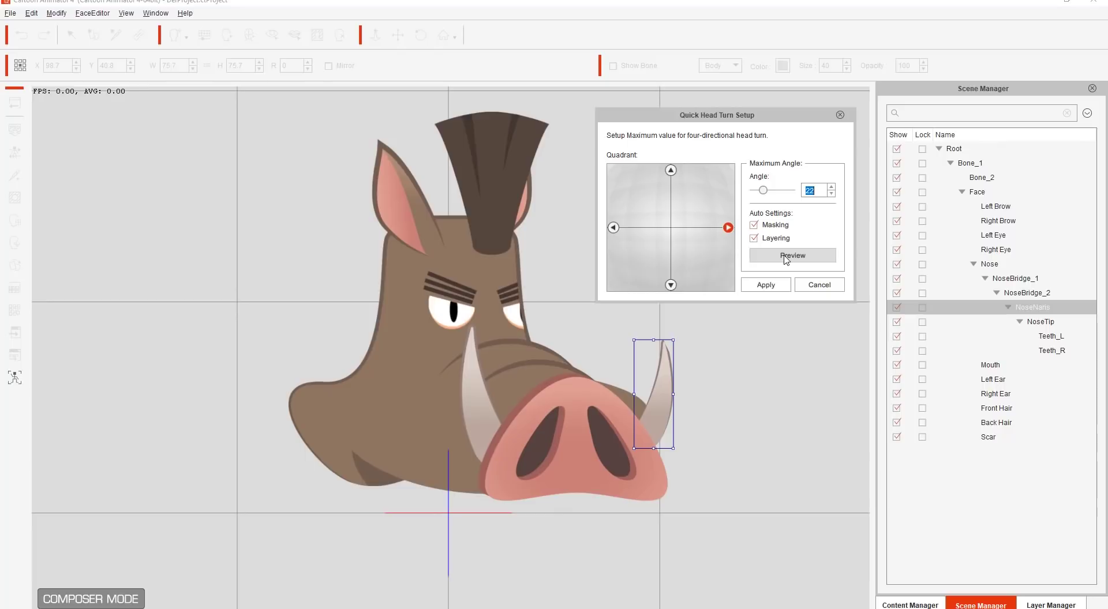
click(772, 285)
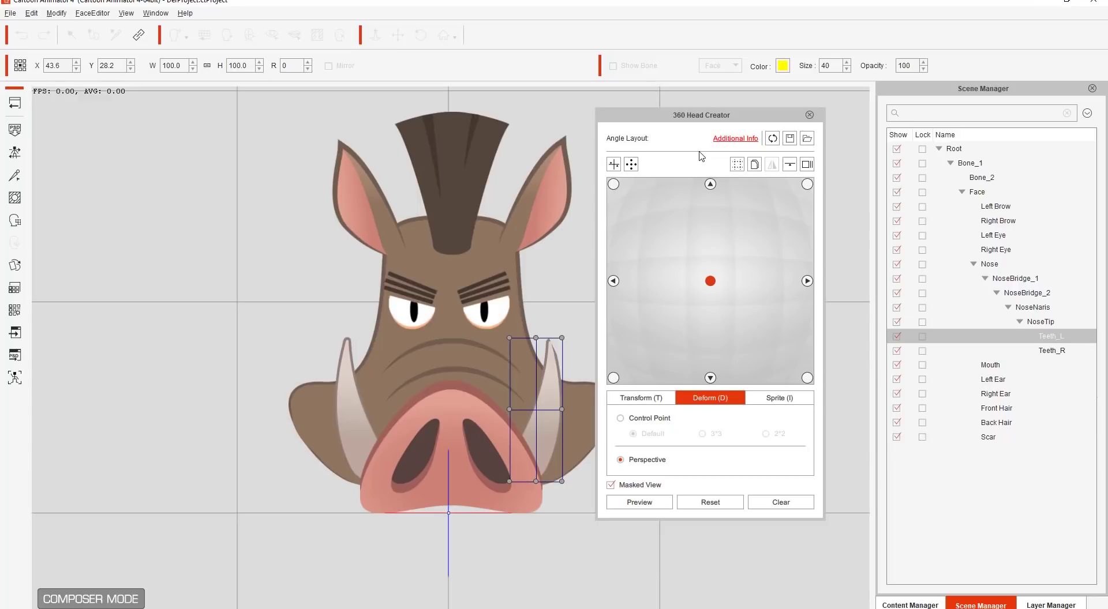
In the upward-facing angle, transform the Front Hair by lowering it onto the head and reducing its height to about 78%
click(710, 378)
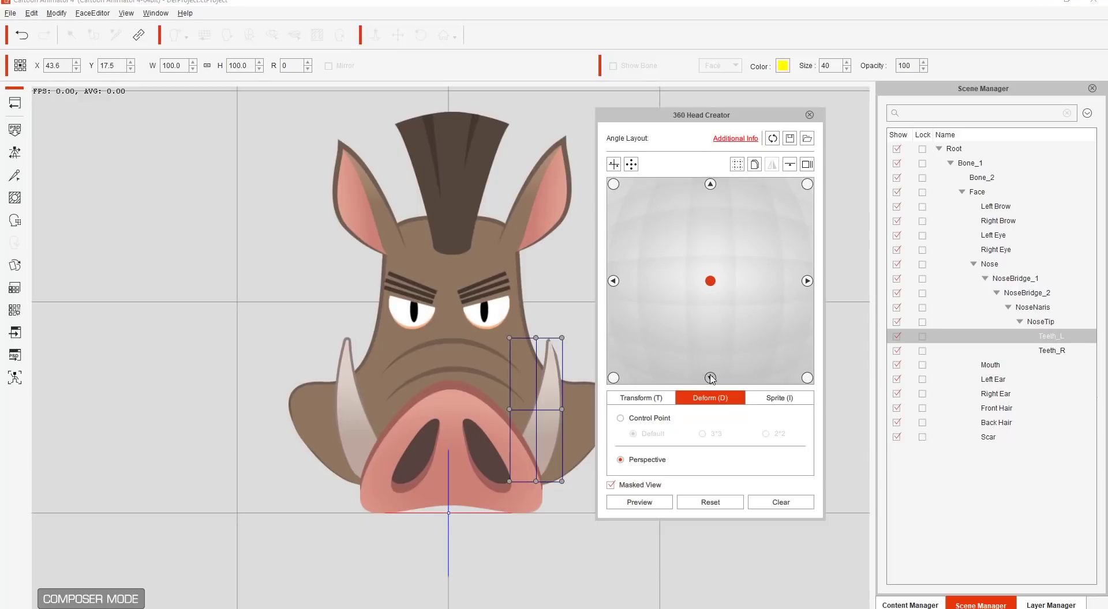
click(710, 184)
click(465, 142)
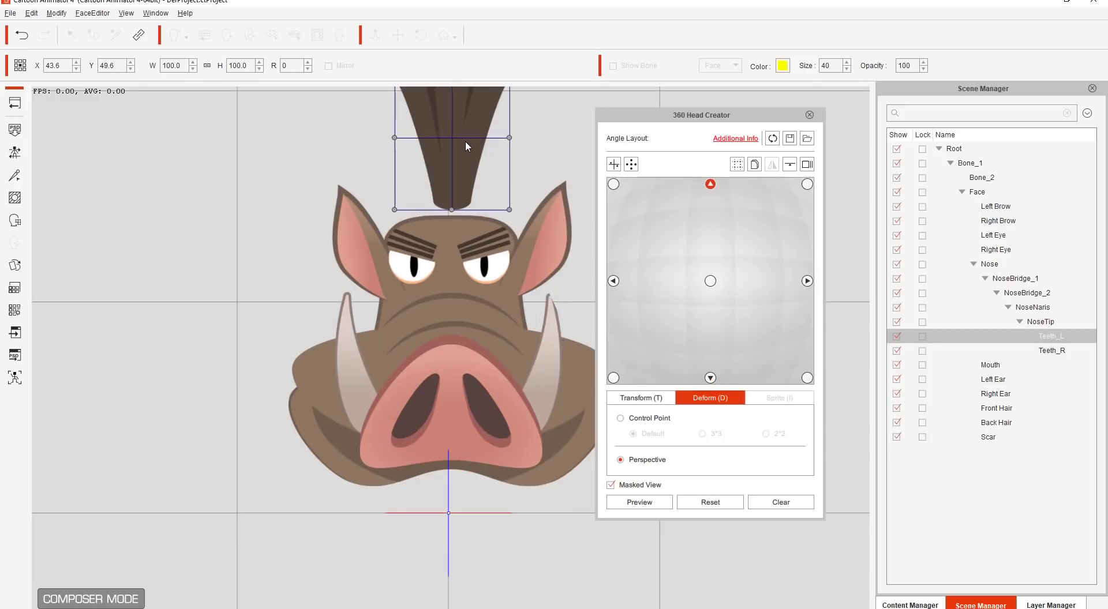
click(640, 397)
click(440, 179)
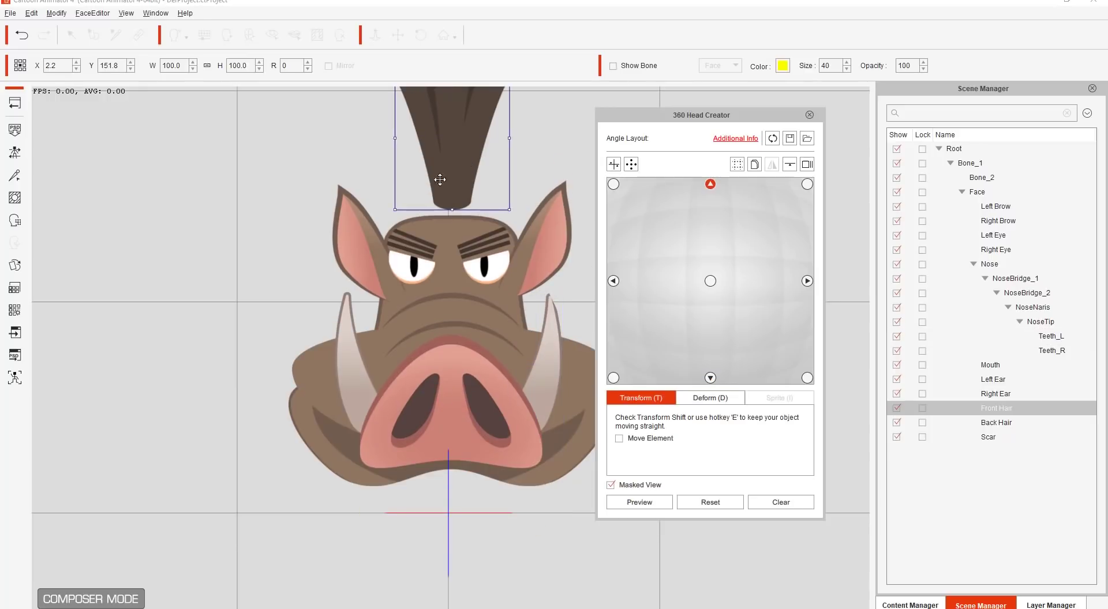
drag(440, 134, 442, 158)
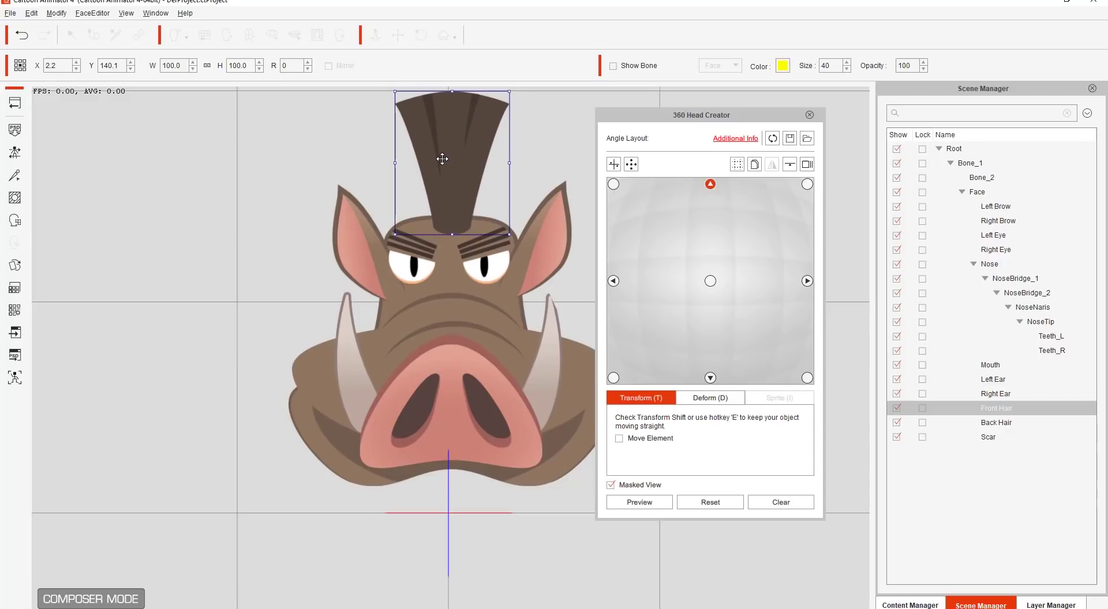
drag(453, 92, 451, 119)
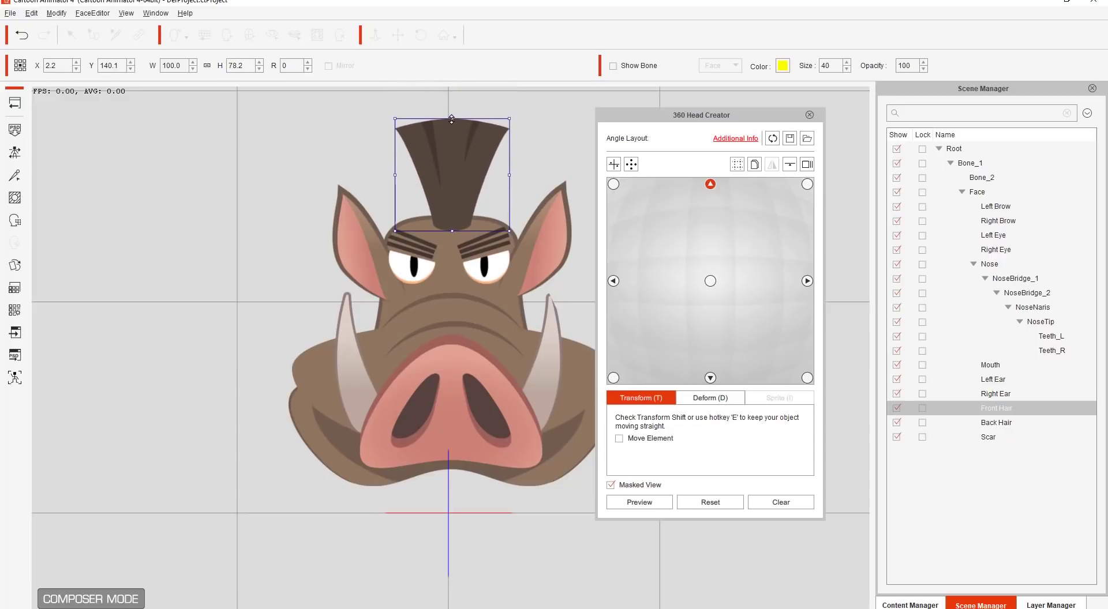
Raise both ears to the top of the upward-facing head, reducing the Right Ear's height to about 76% and the Left Ear's to about 86%
drag(375, 240, 367, 153)
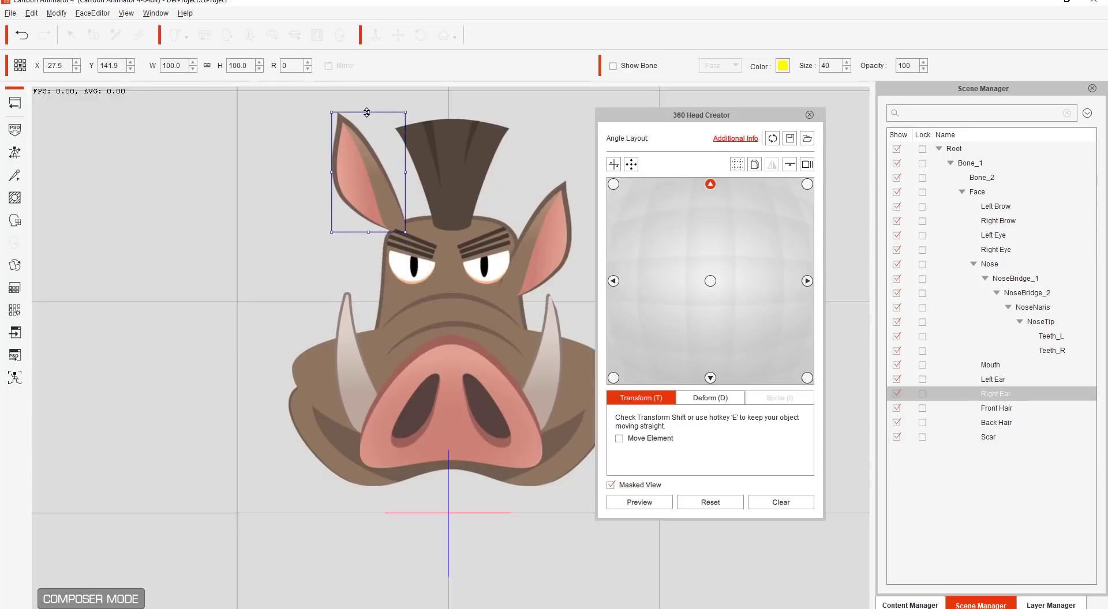
drag(367, 112, 367, 141)
drag(377, 184, 377, 186)
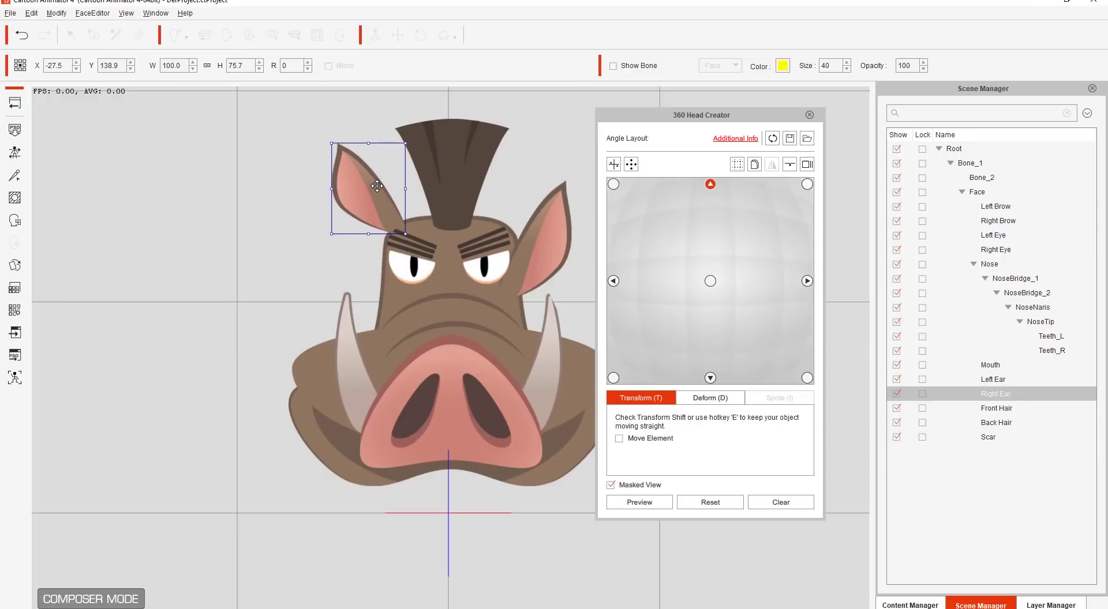
click(545, 236)
drag(544, 237, 544, 172)
drag(531, 113, 531, 129)
drag(533, 167, 532, 175)
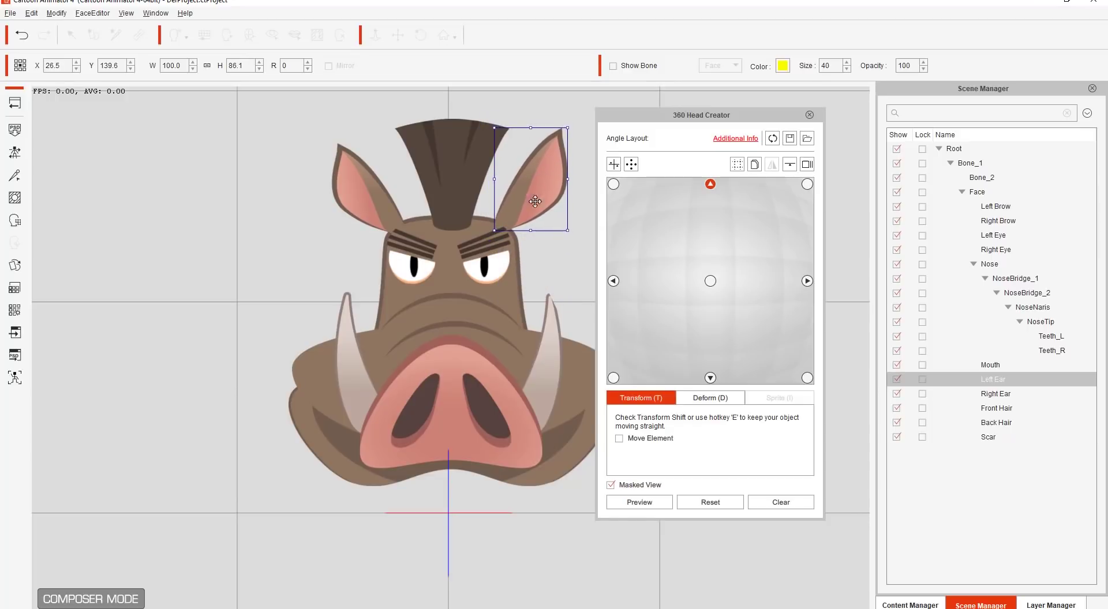
Shift the nose bridge, nostril and nose tip layers progressively upward in the upward-facing angle
click(455, 307)
drag(461, 307, 468, 322)
click(472, 330)
click(470, 328)
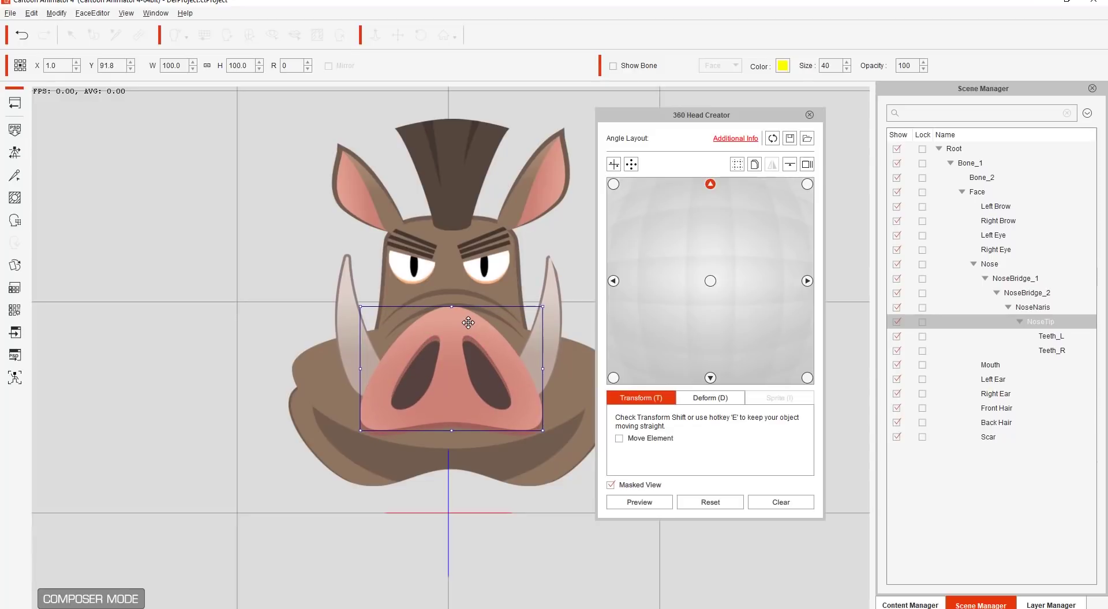
In the downward-facing angle, raise the Right Ear and Left Ear slightly on the head
click(710, 378)
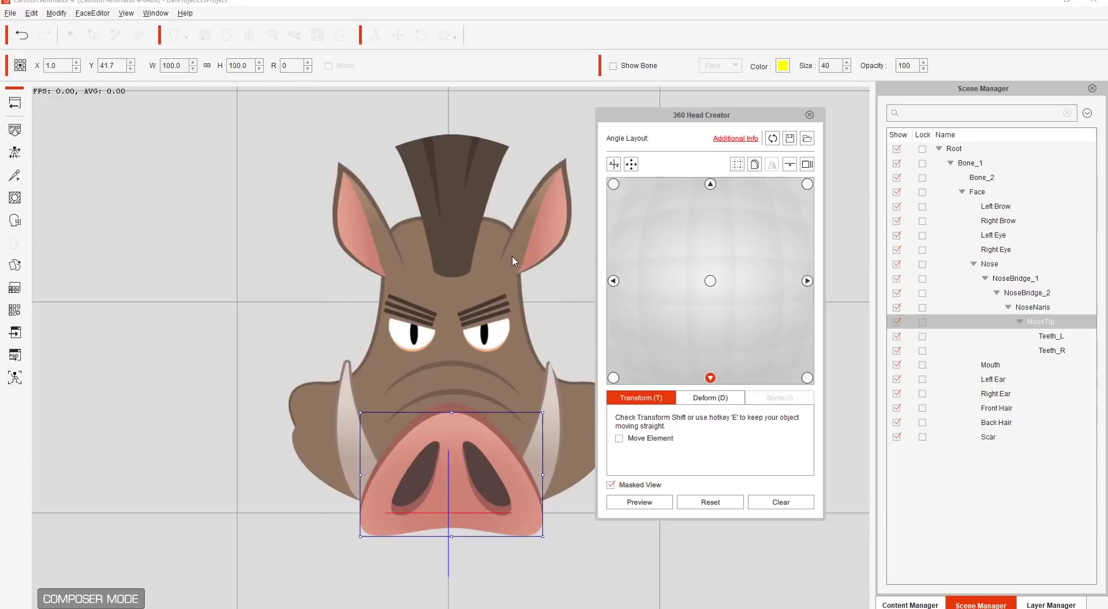
click(381, 243)
drag(382, 231, 383, 224)
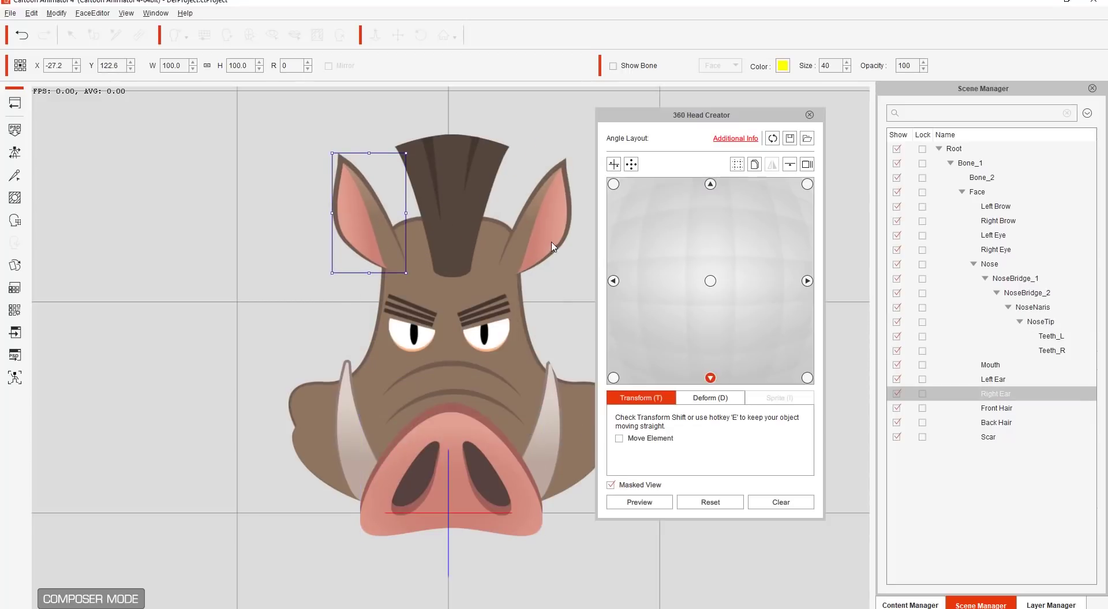
click(532, 241)
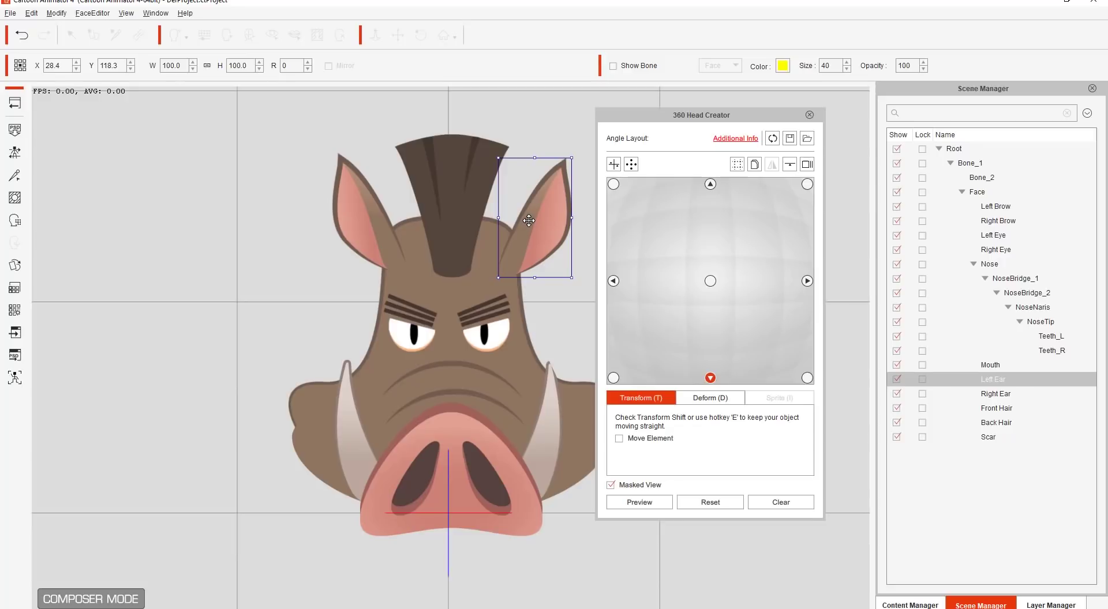
drag(528, 229, 528, 220)
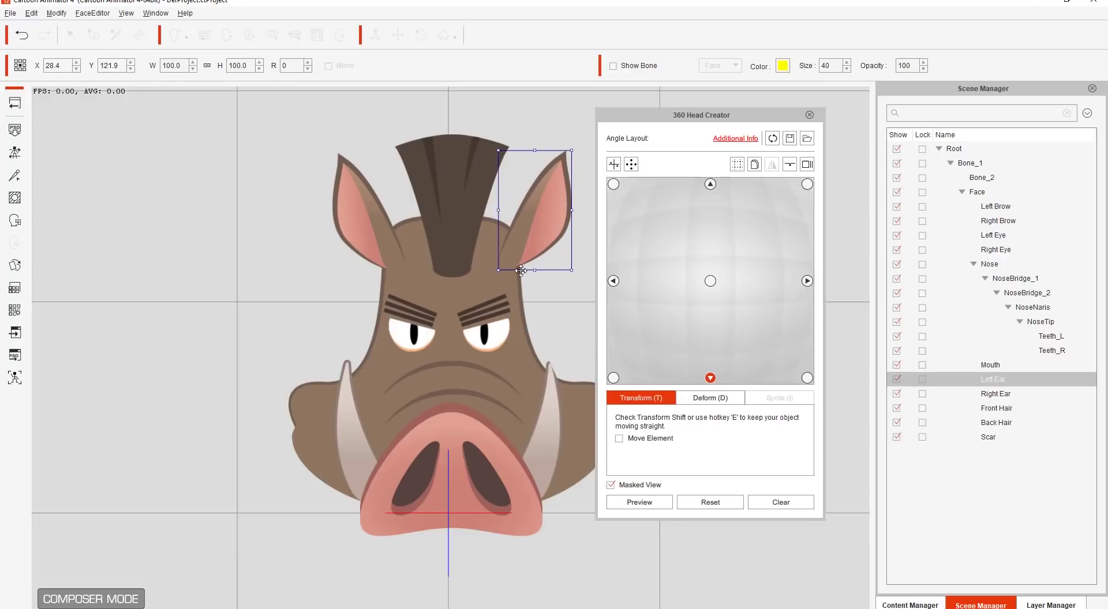
Shift the nose bridge, NoseNaris and NoseTip layers progressively downward in the downward-facing angle
click(469, 383)
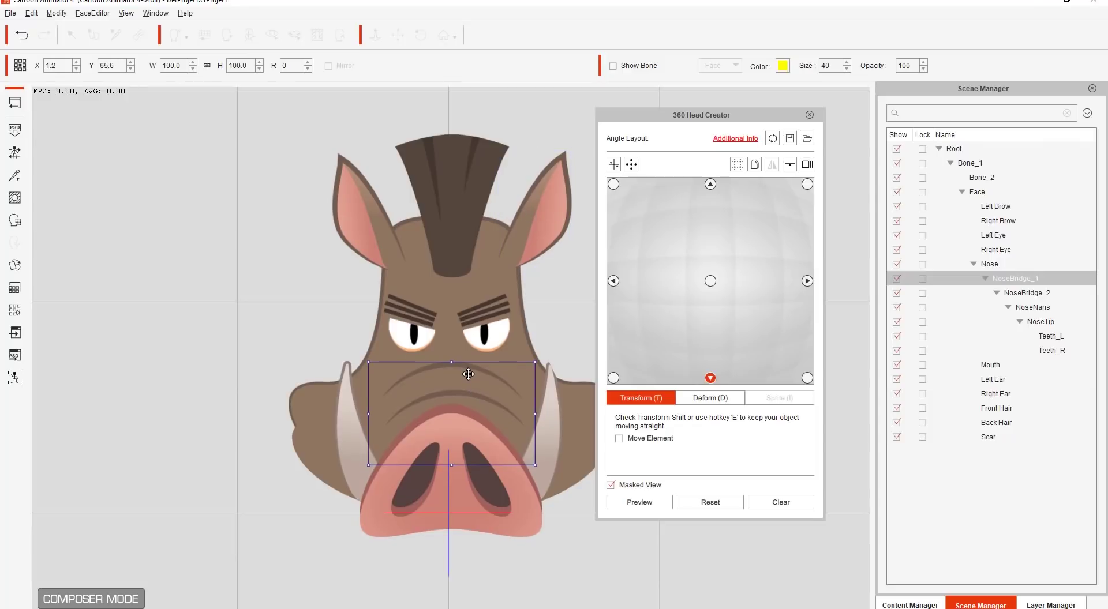
drag(472, 400, 473, 408)
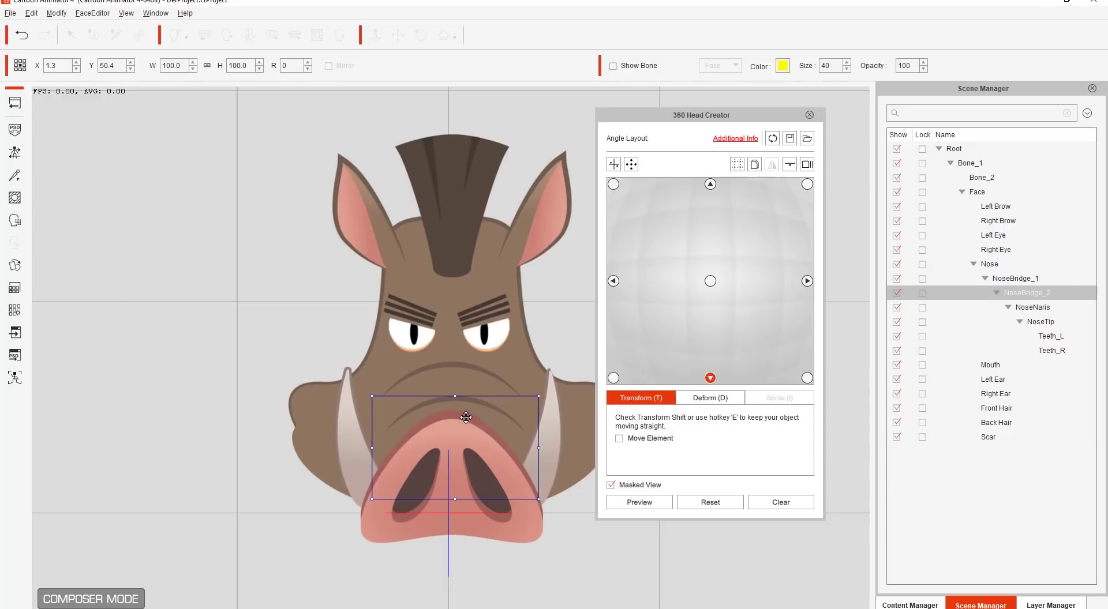
click(466, 416)
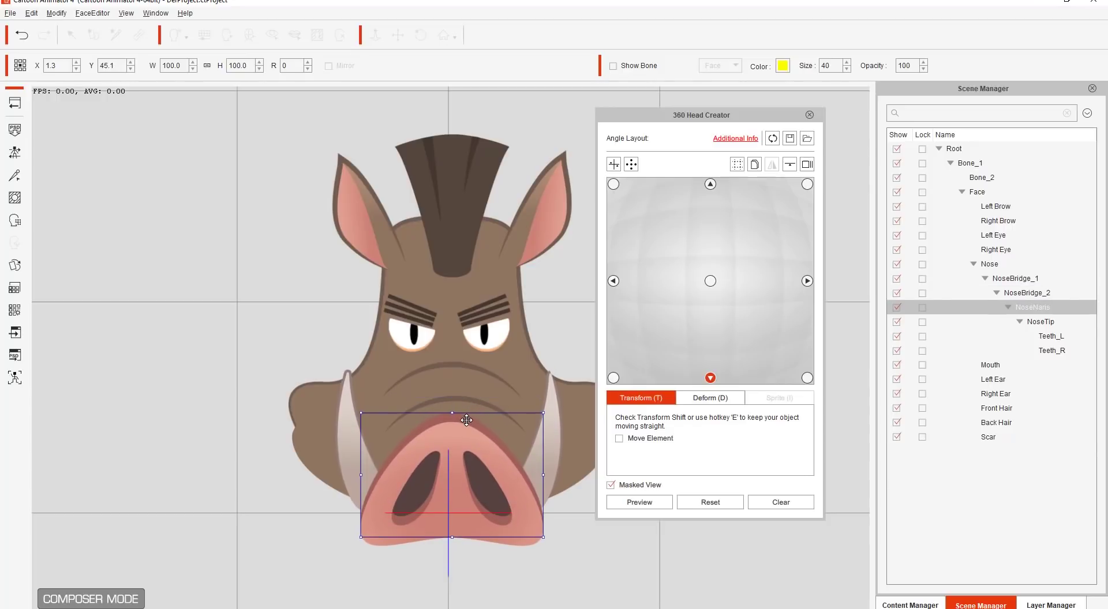
drag(466, 432, 468, 444)
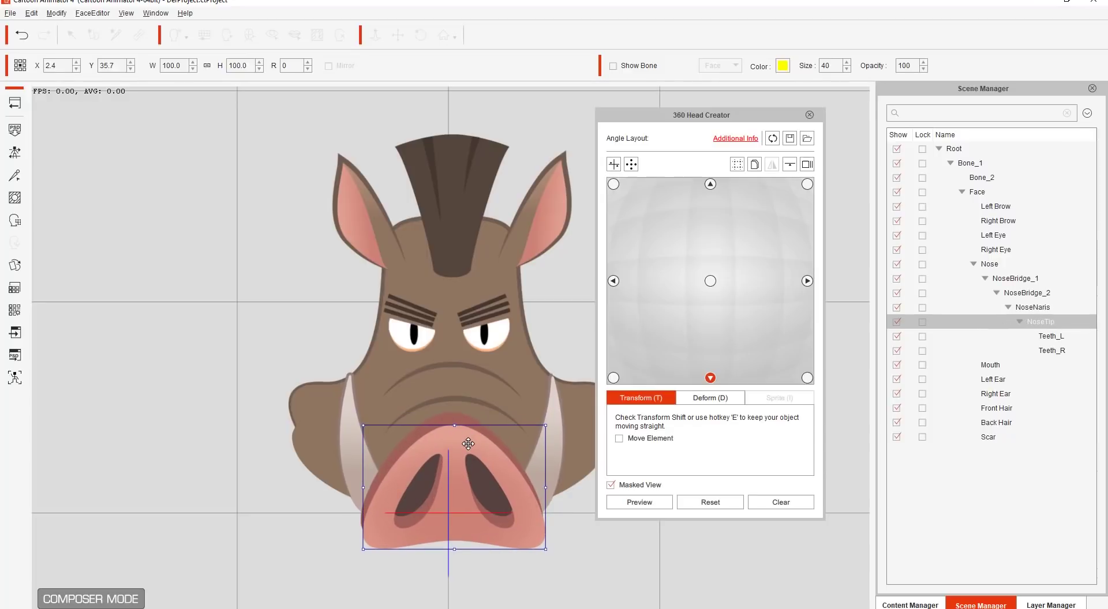
Inspect the left, right and lower-left diagonal angles, and preview the full head turn in the 360 Head Creator
click(613, 281)
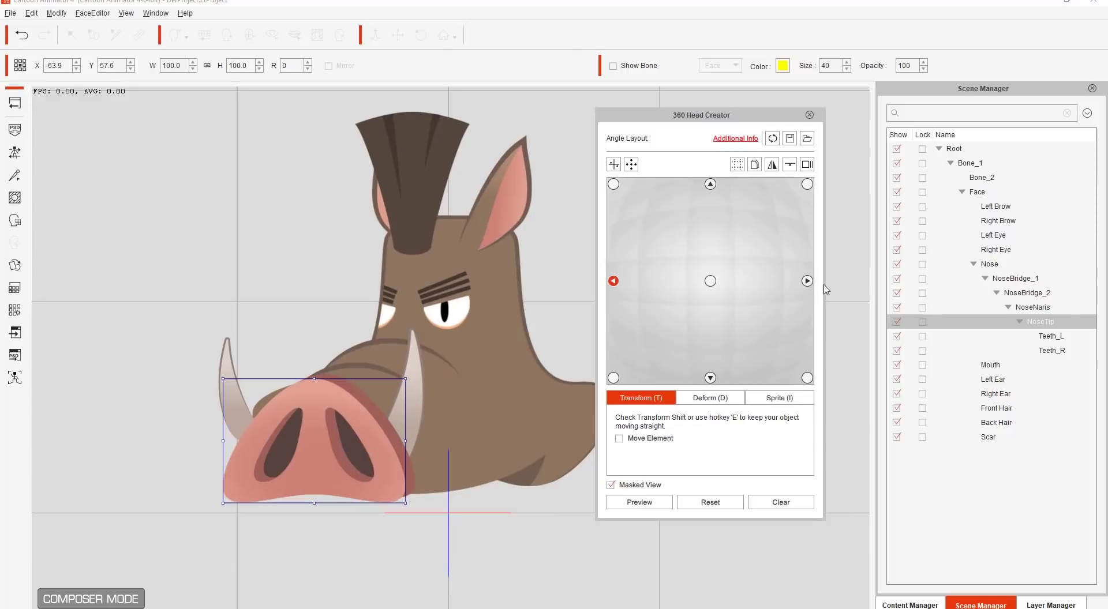
click(807, 281)
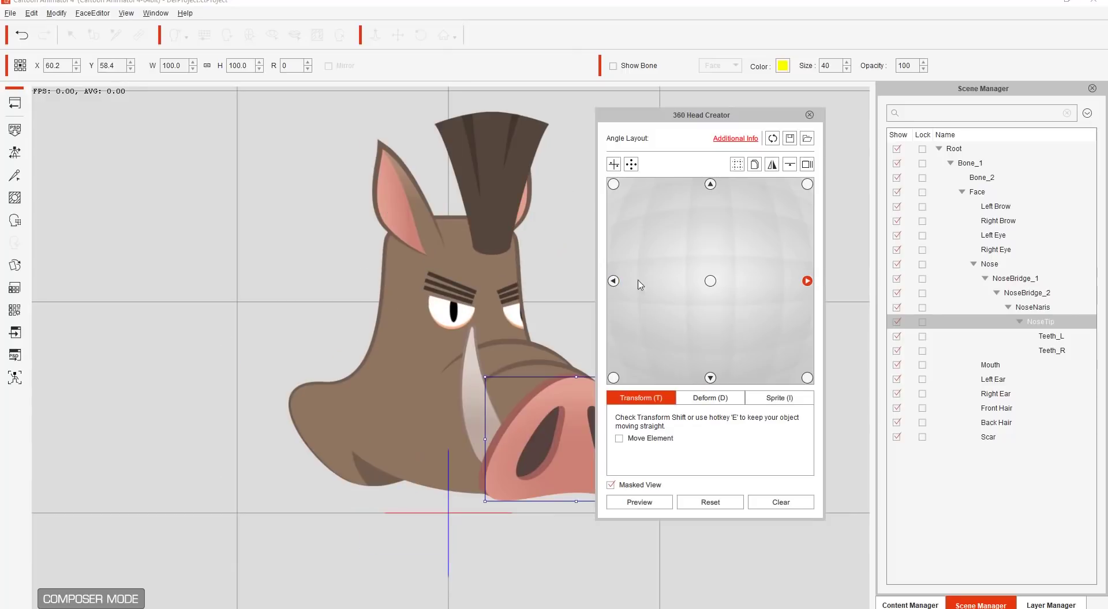
click(613, 377)
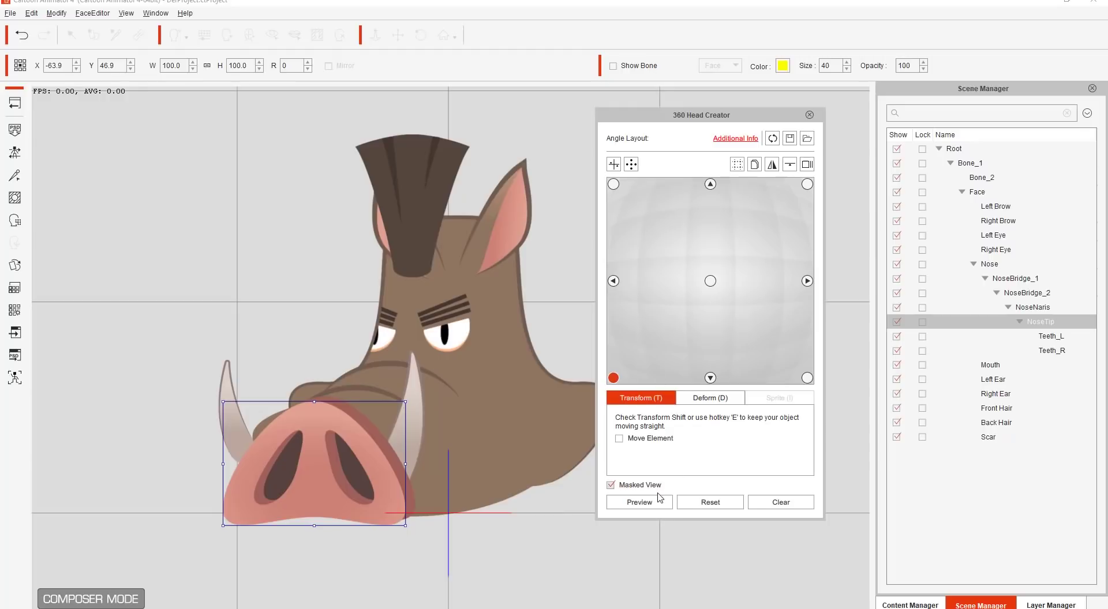
click(639, 502)
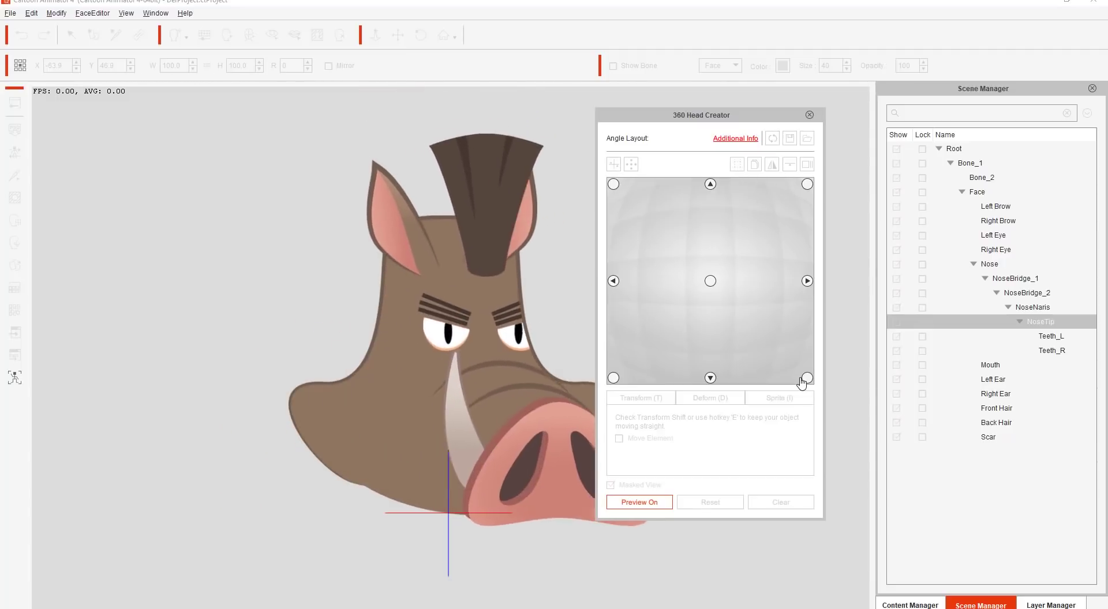
click(657, 502)
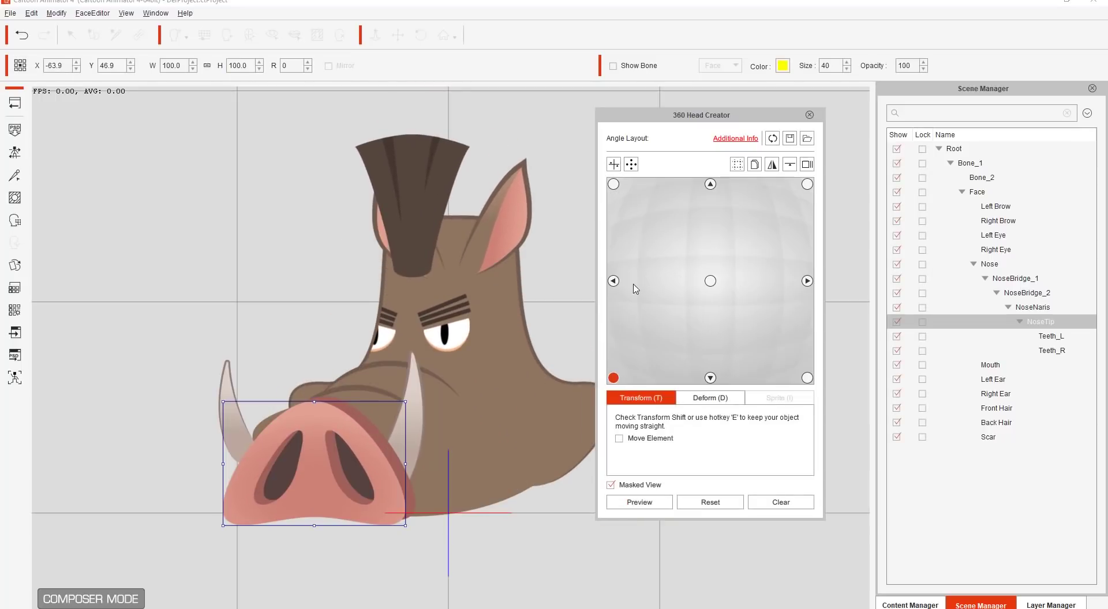
Compare the side angles with the upper-left diagonal, and copy the left-facing pose onto the upper-left diagonal angle
click(807, 281)
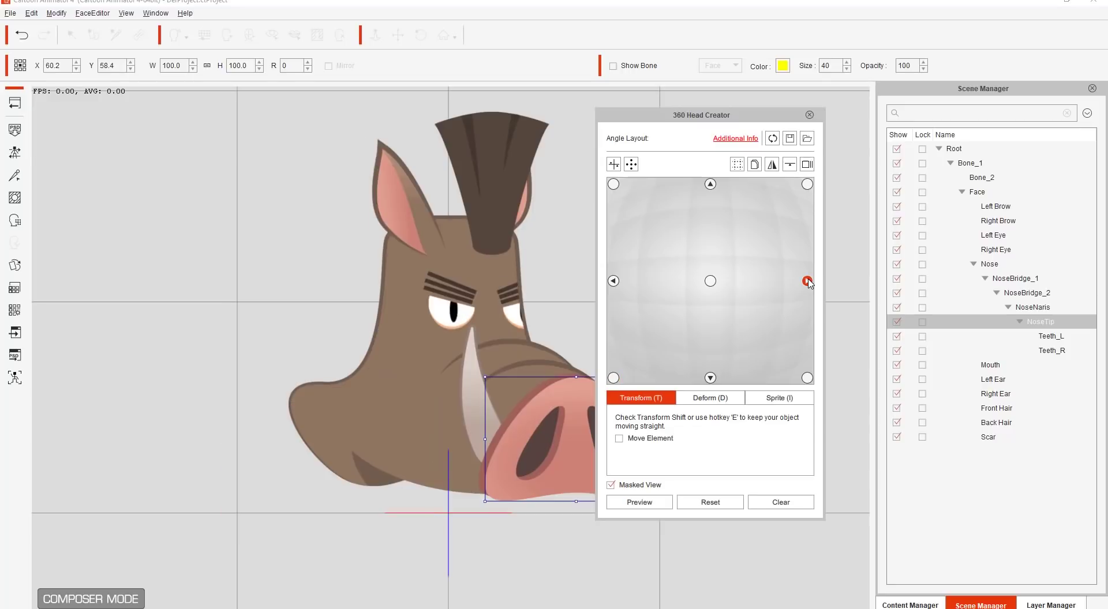
click(613, 281)
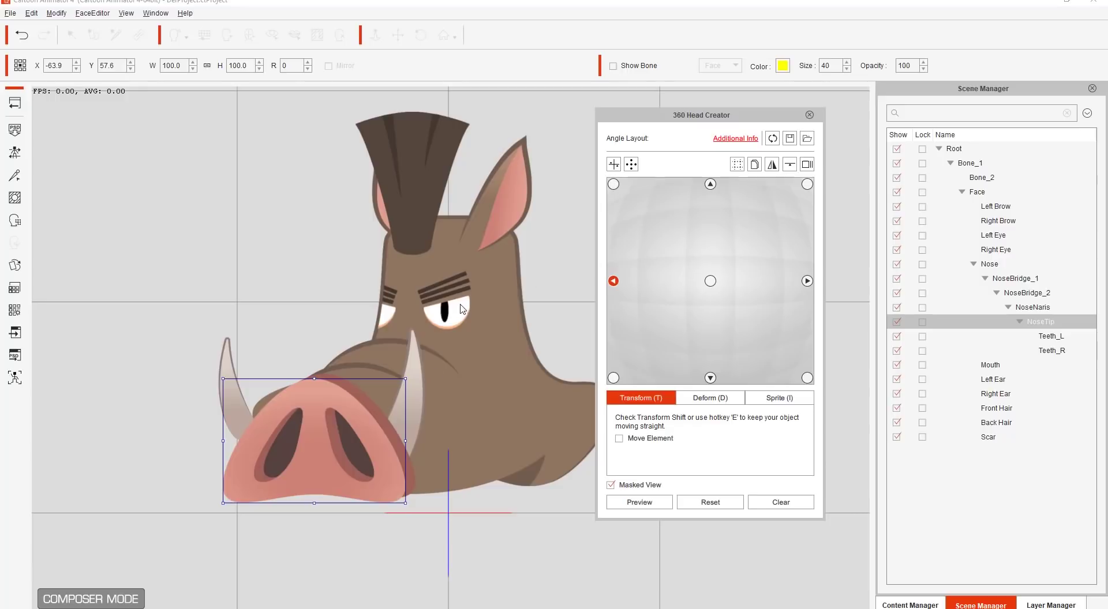
click(614, 185)
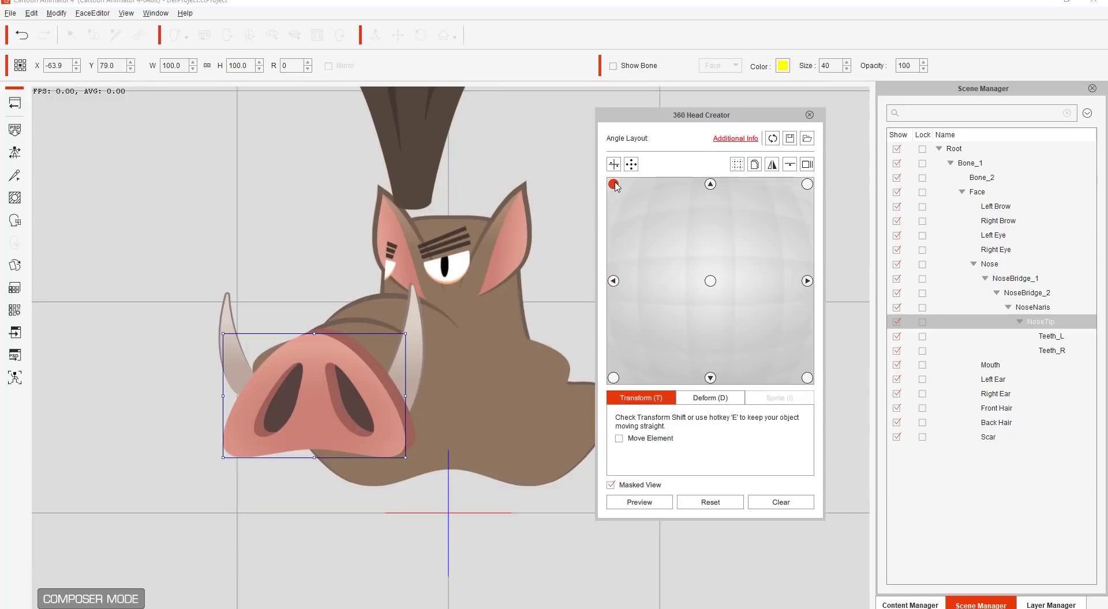
click(614, 281)
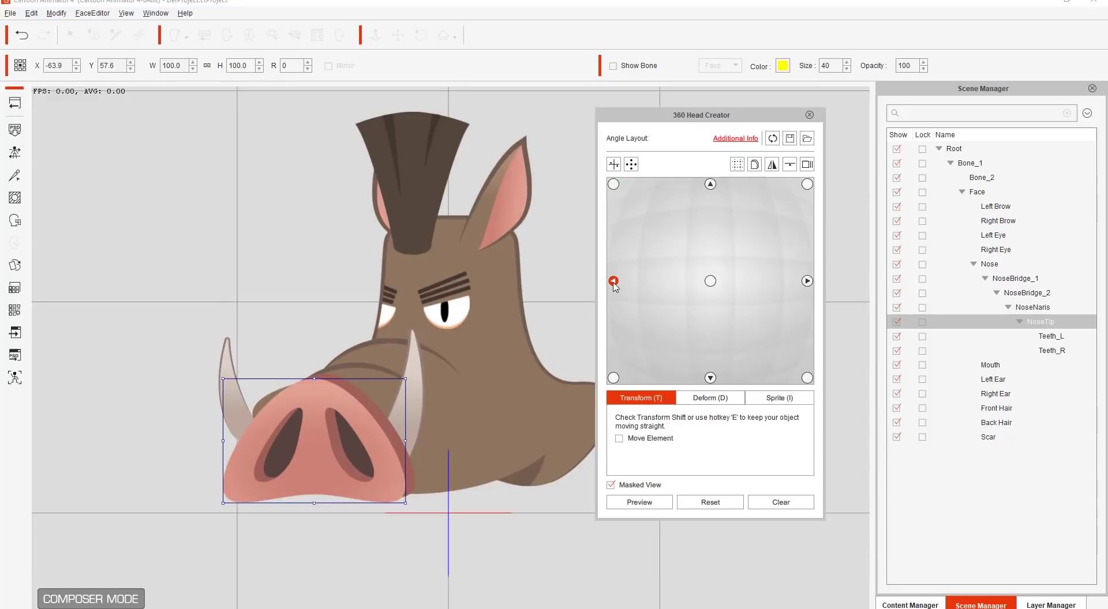
click(755, 165)
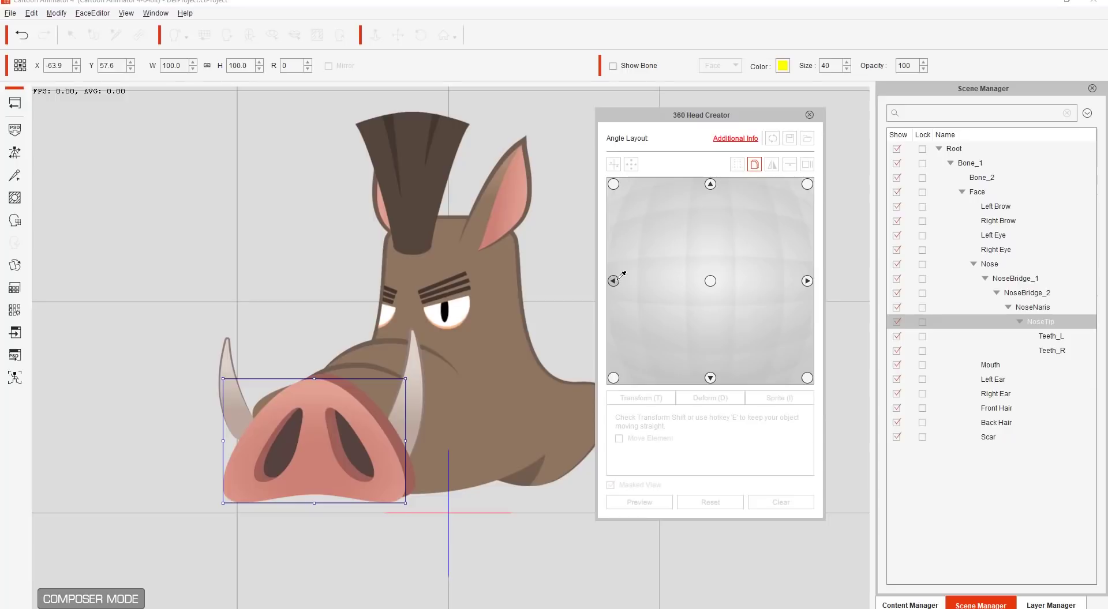
click(615, 279)
click(613, 184)
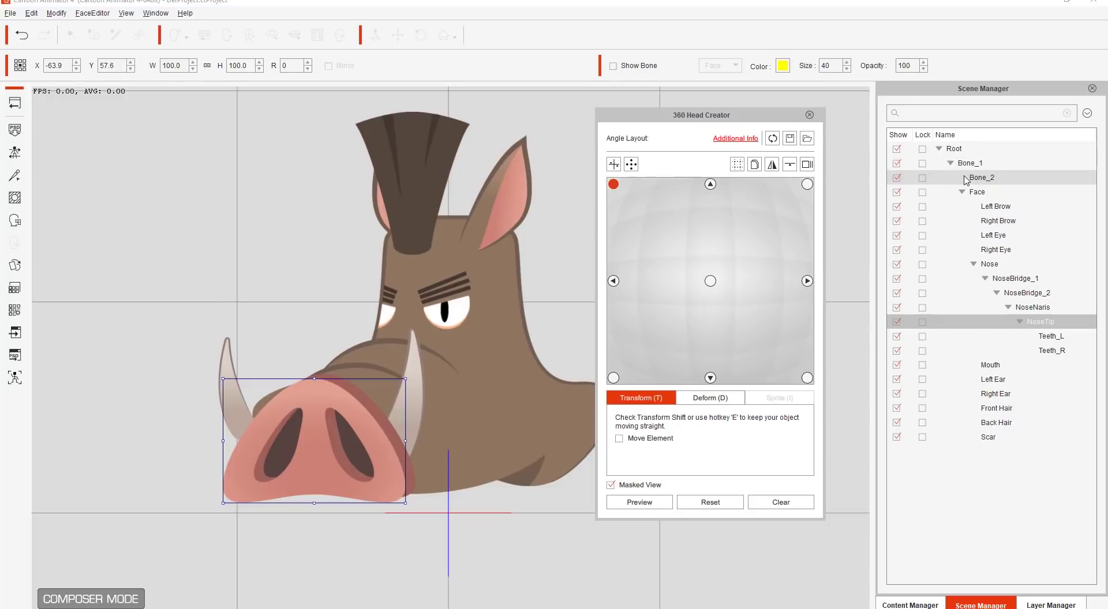
Rotate the whole Face to 13 degrees in the upper-left diagonal angle so the head tilts up
click(953, 149)
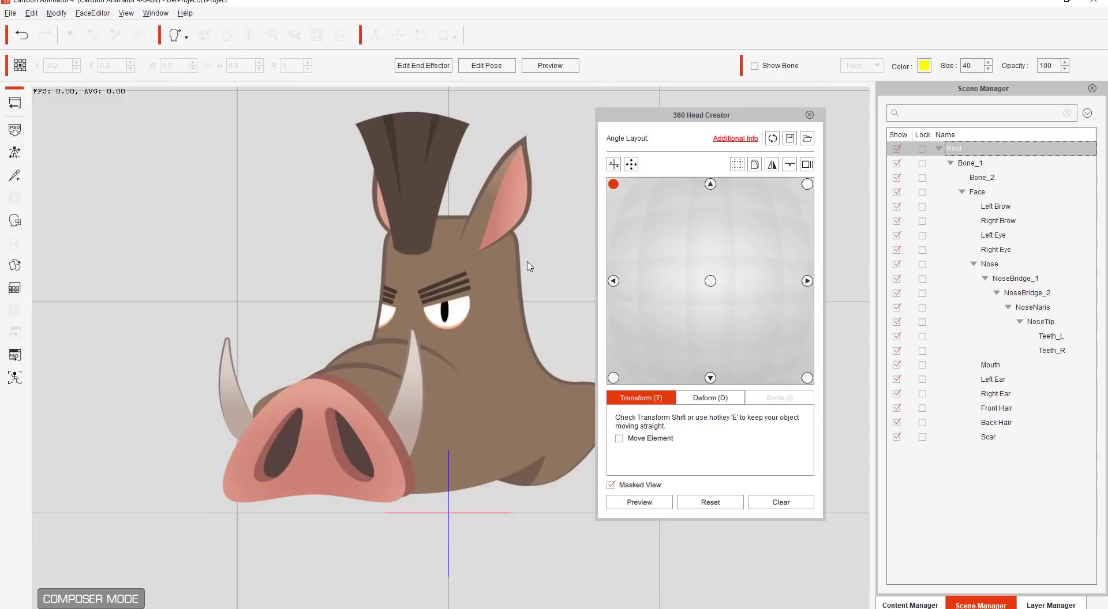
click(509, 316)
drag(527, 497, 509, 509)
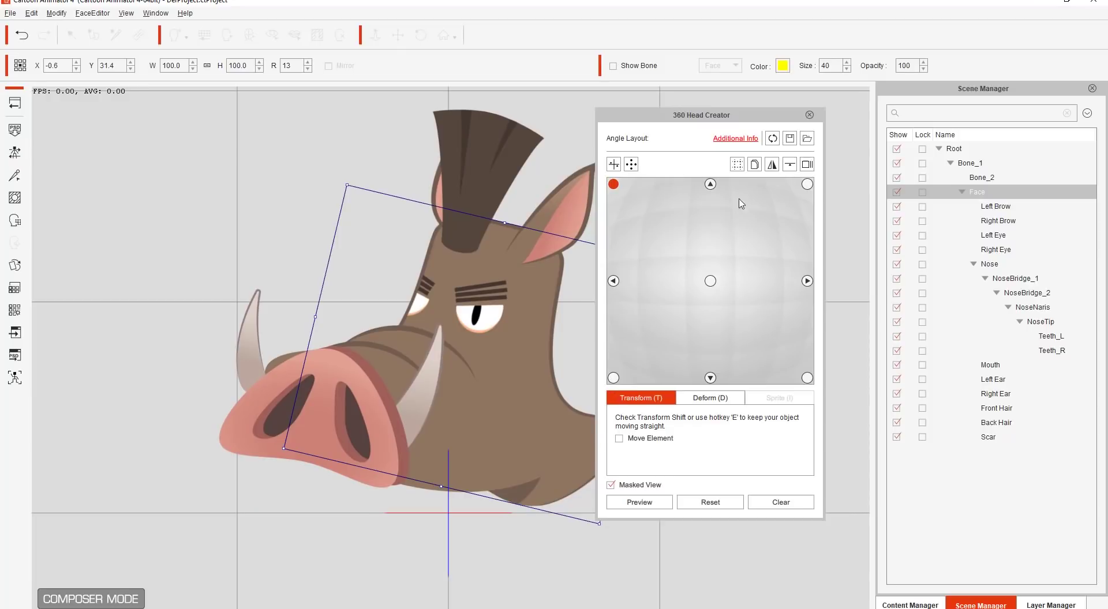
Copy the left-facing pose onto the lower-left diagonal angle and rotate the Face there to 349 degrees
click(759, 168)
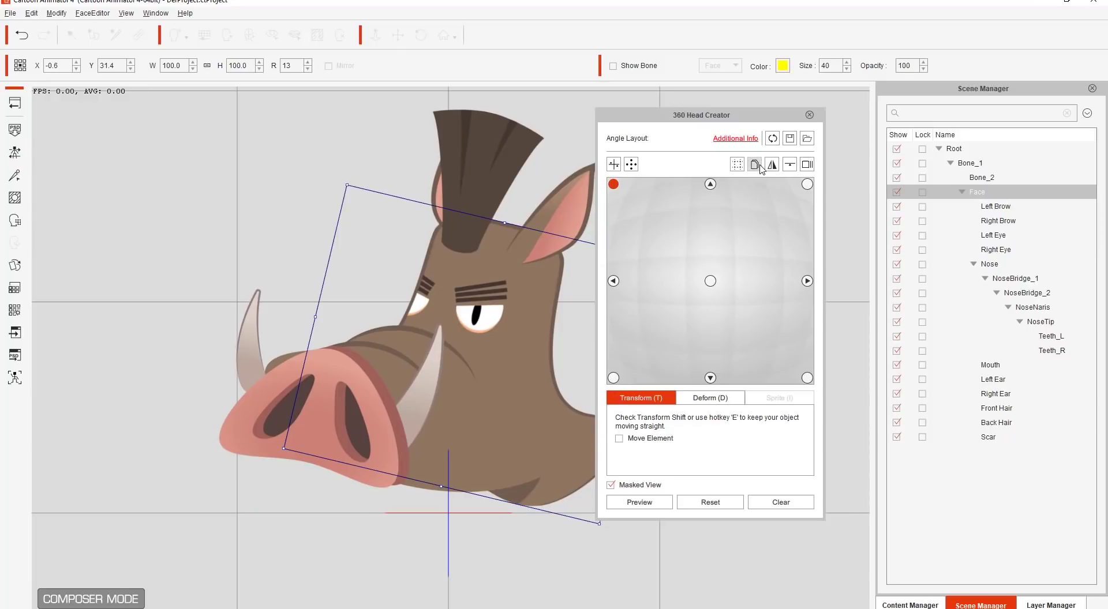
click(613, 281)
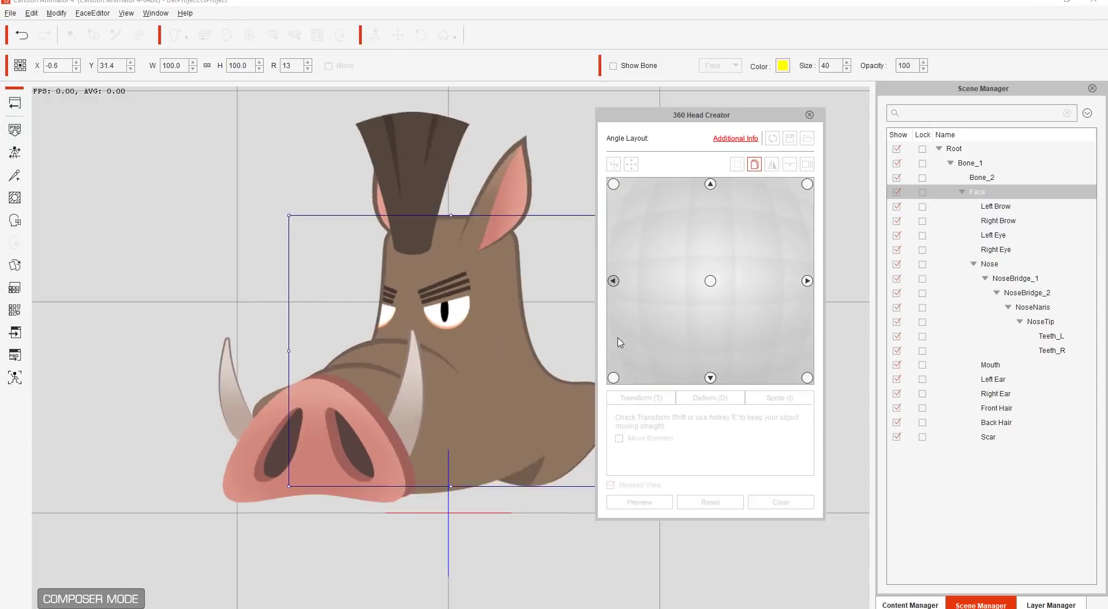
click(613, 377)
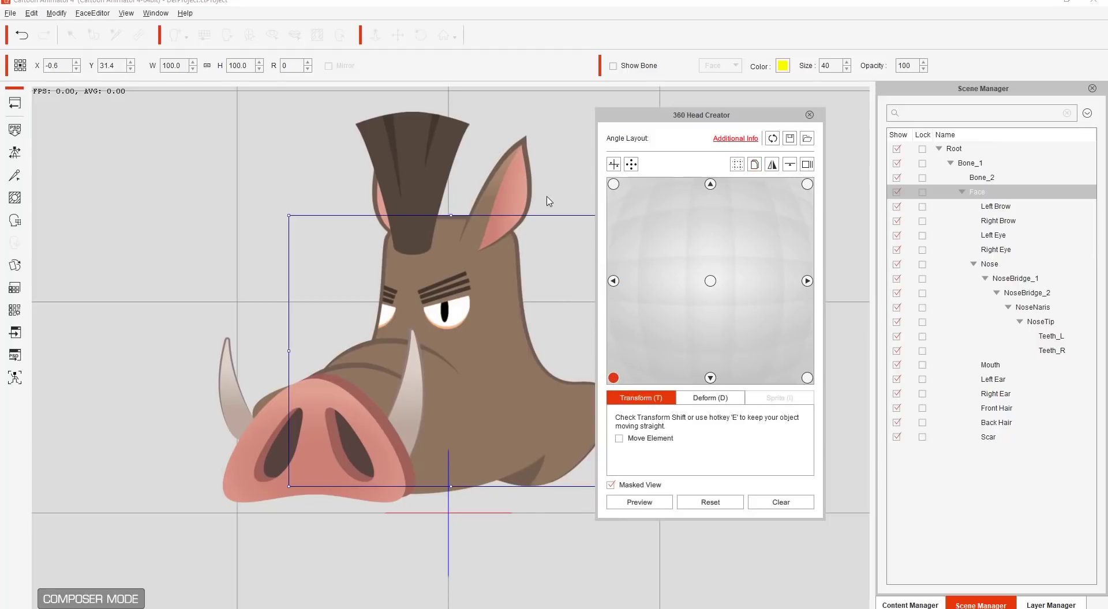
drag(552, 205, 510, 189)
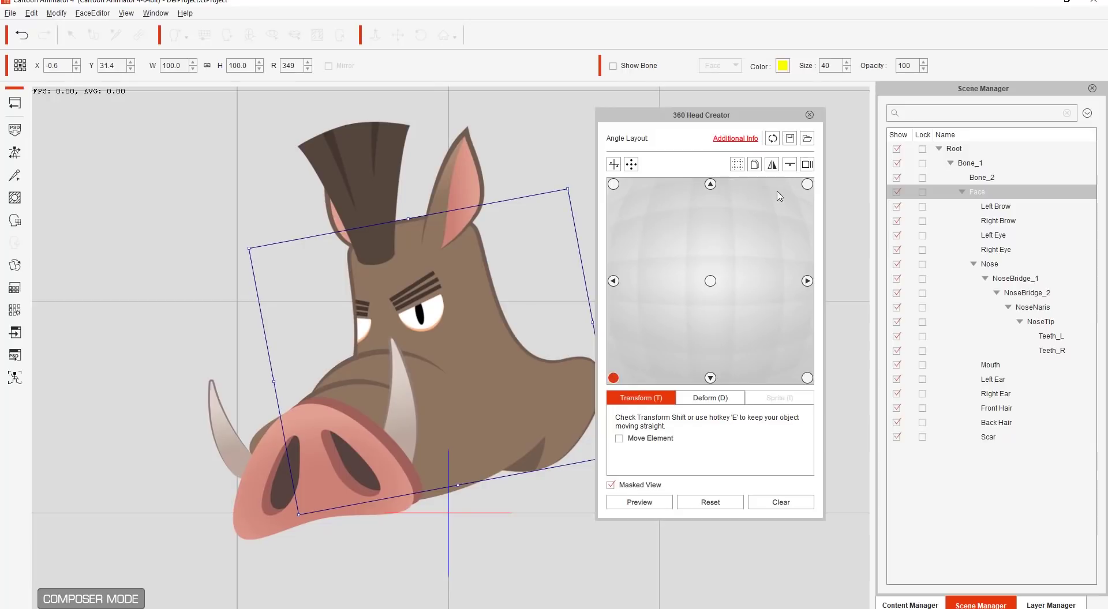
Copy the right-facing pose onto the upper-right diagonal angle and rotate the Face there to 351 degrees
click(807, 281)
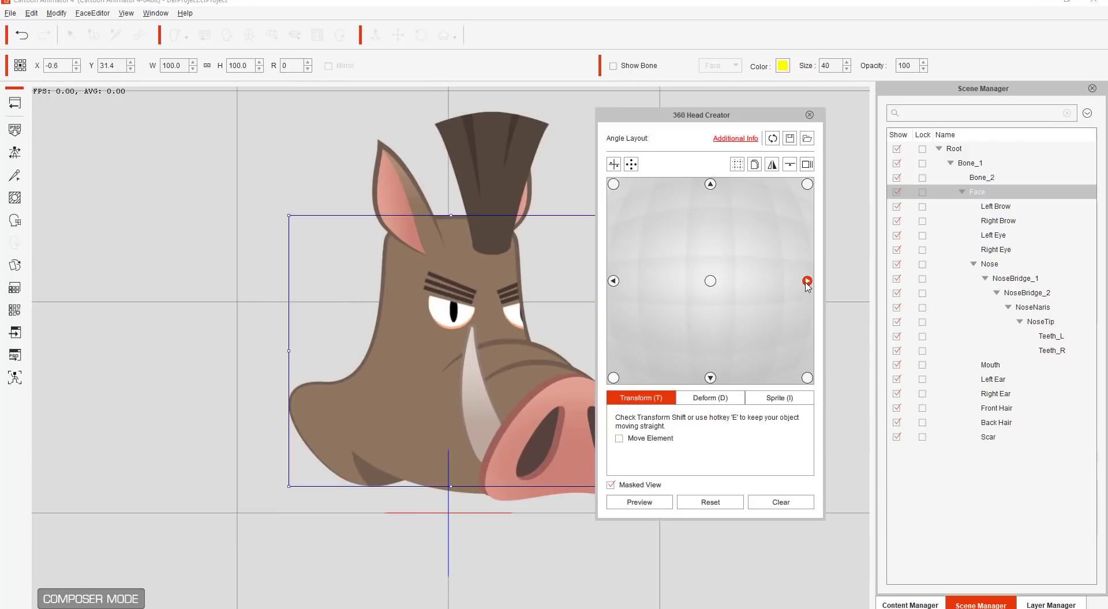
click(754, 164)
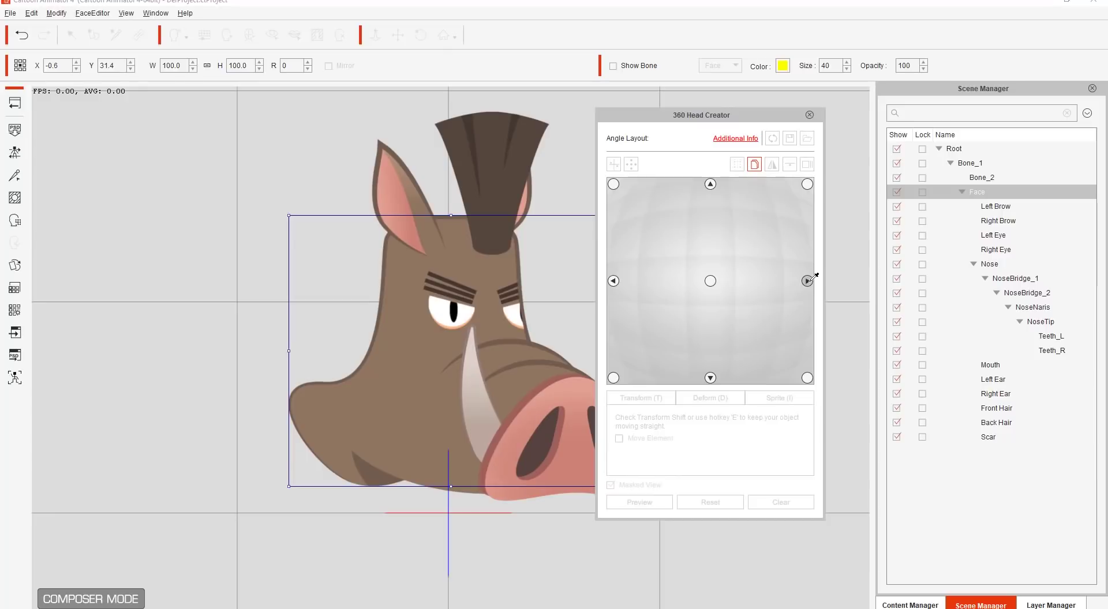
click(808, 279)
click(807, 184)
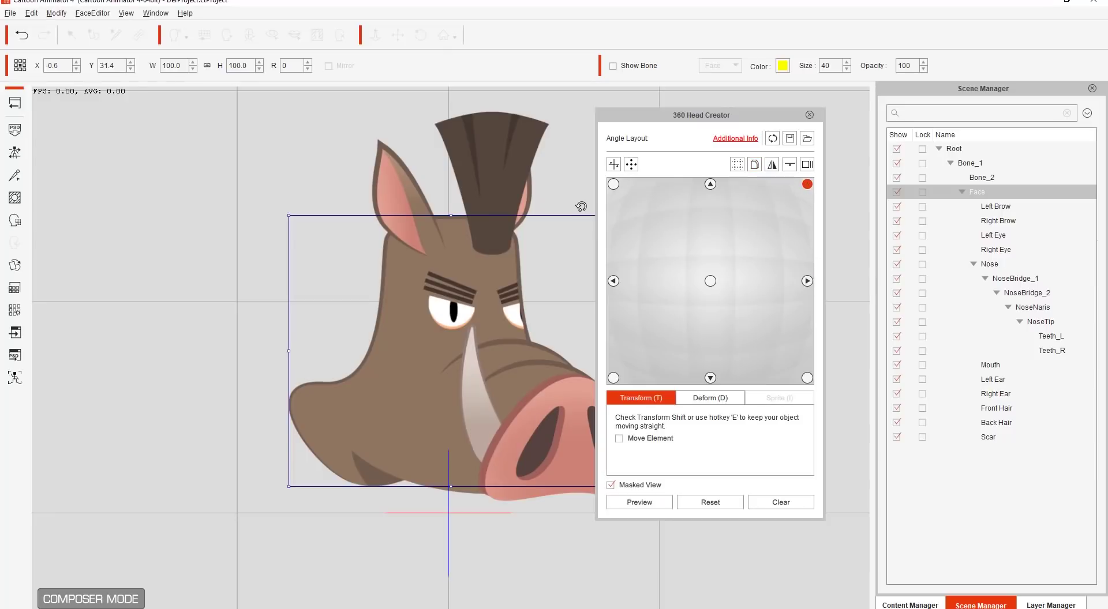
drag(583, 209, 548, 191)
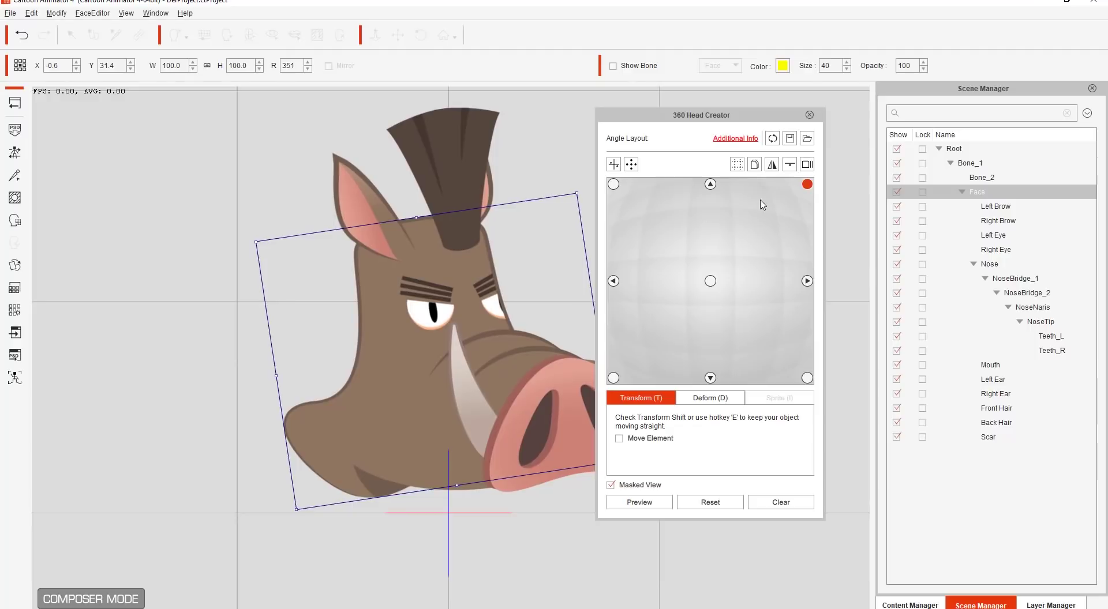
Build the lower-right diagonal angle from the right-facing pose with the Face rotated to 13 degrees, and start previewing the head turn
click(755, 165)
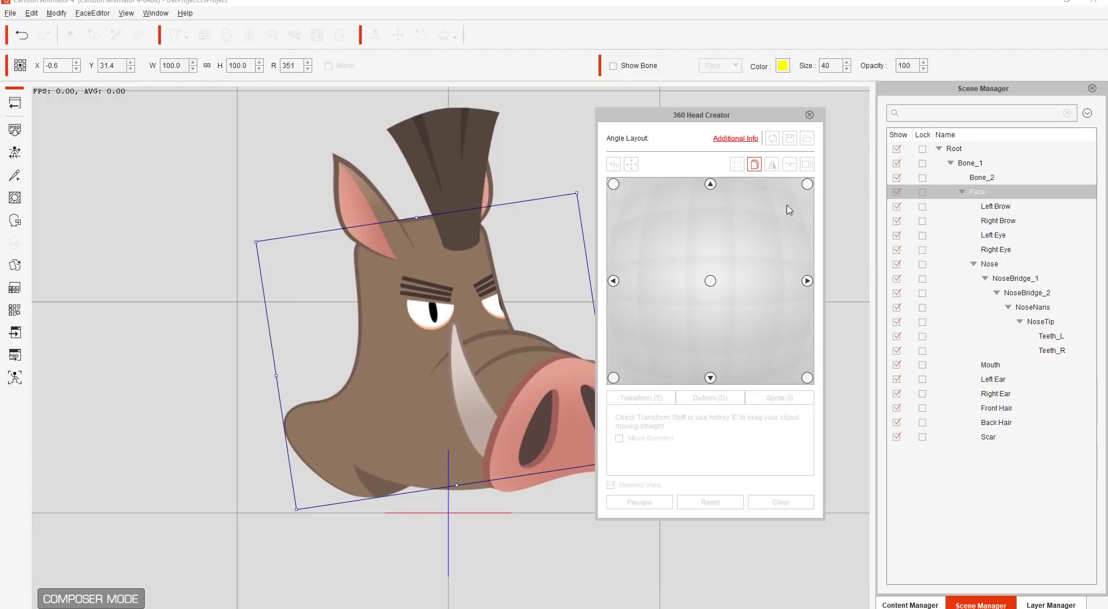
click(807, 281)
click(807, 378)
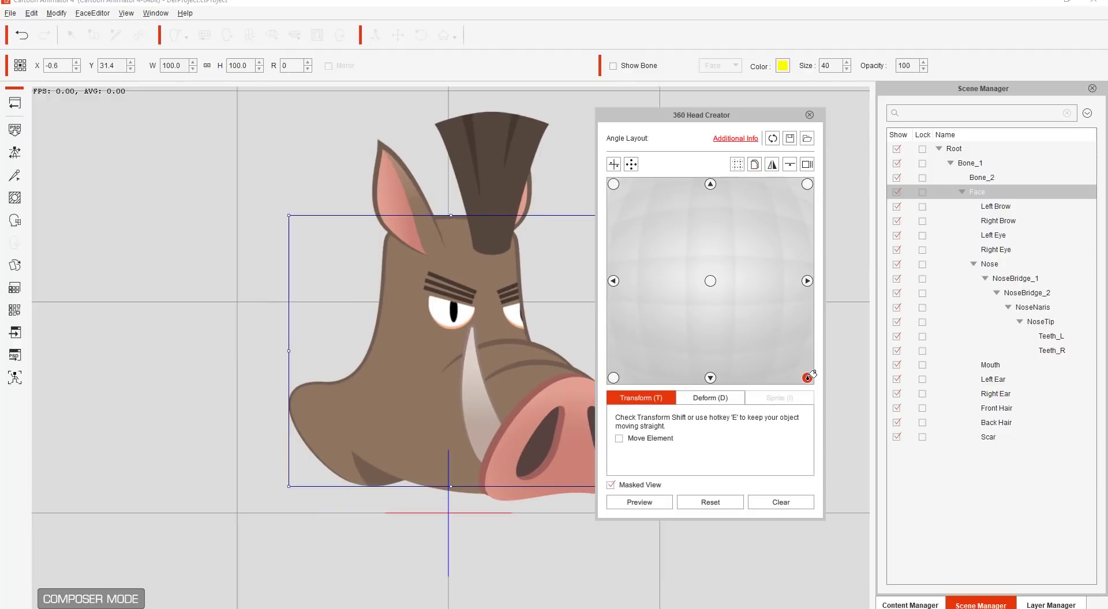
drag(532, 489, 517, 504)
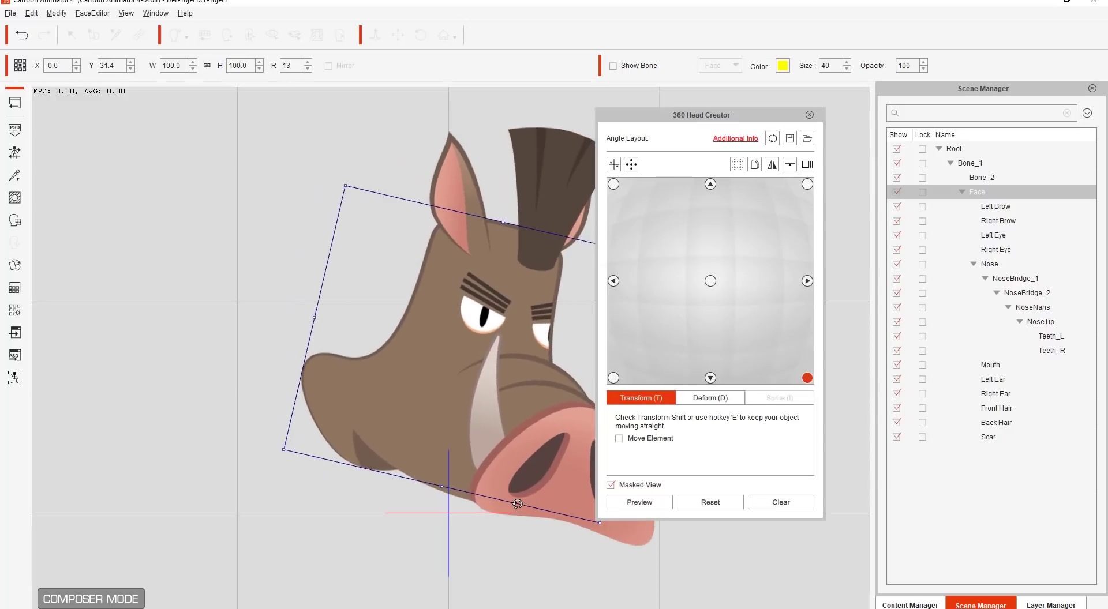
click(641, 502)
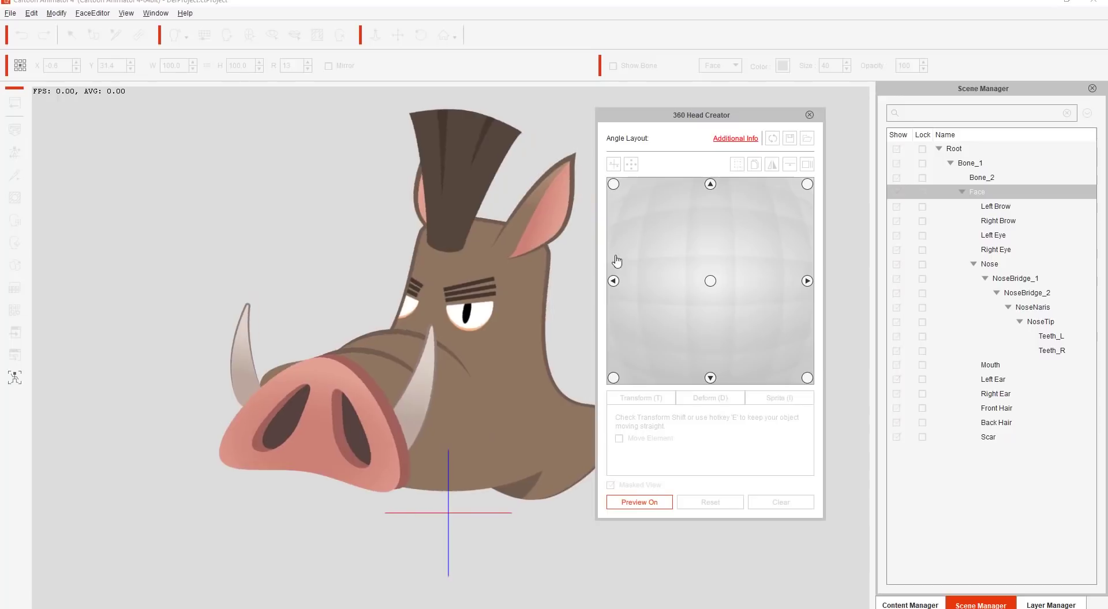